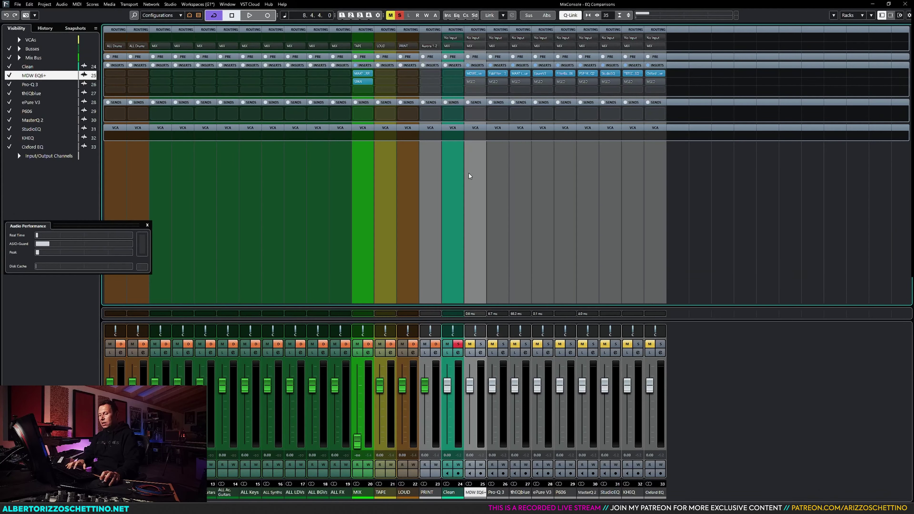
- Rewind to 1.1.1.0, close the MixConsole and open MAAT 2BC multiCORR on MIX
key(F3)
key(Home)
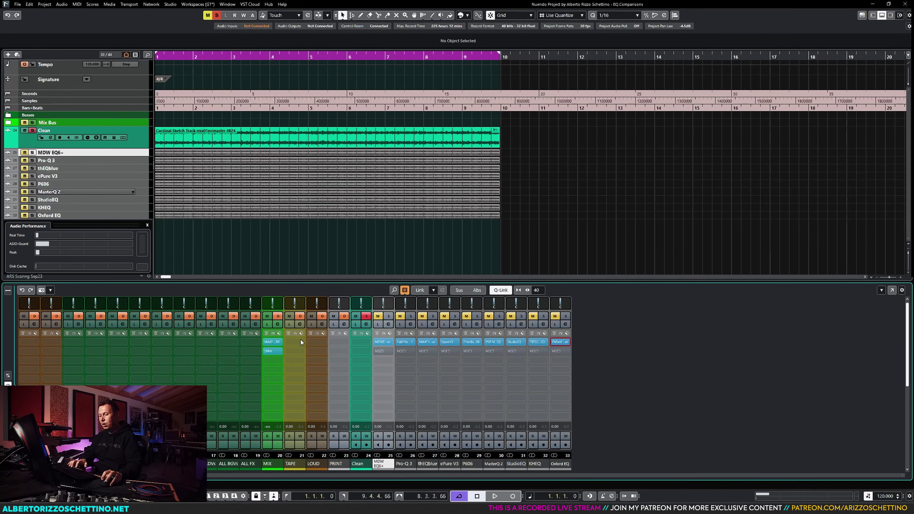
key(F3)
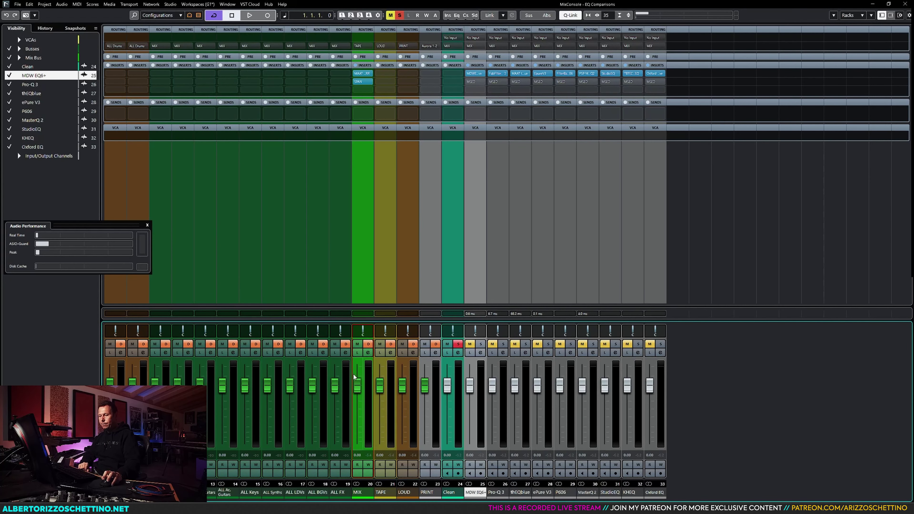
click(891, 15)
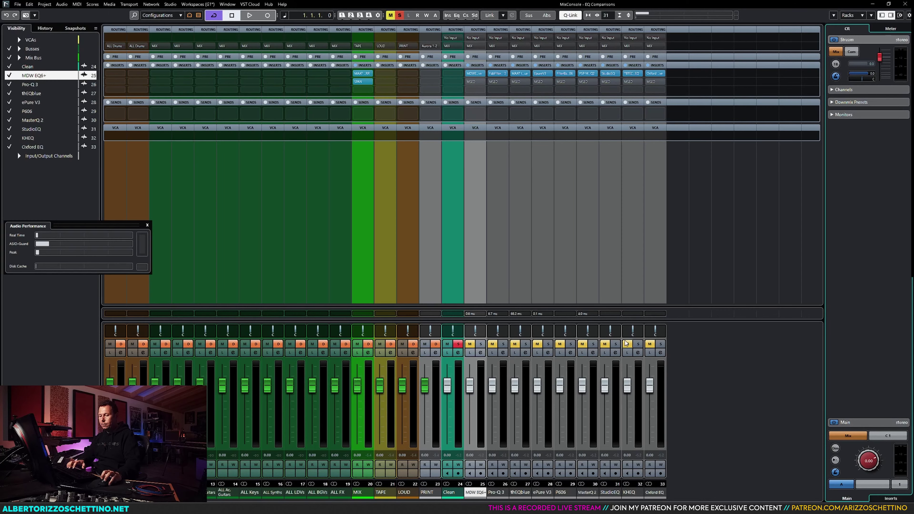
key(F3)
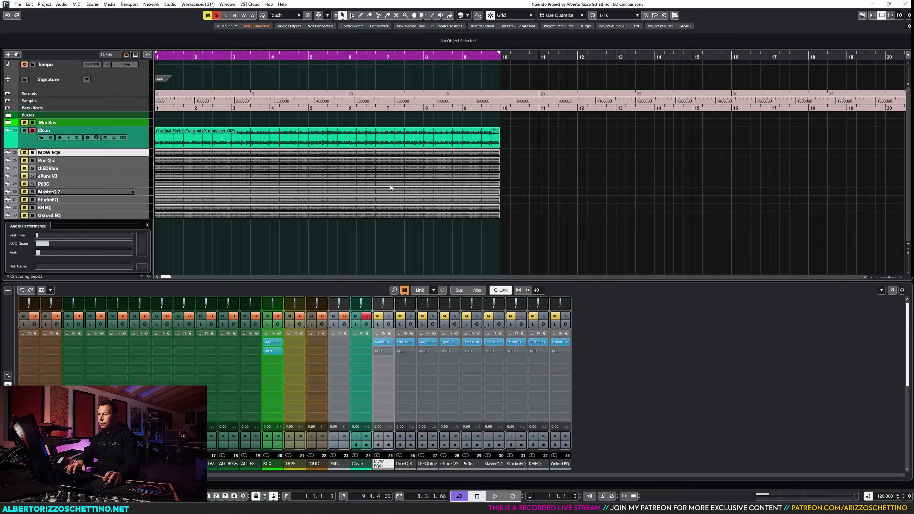
click(271, 343)
- Open SPAN on the MIX bus, select the Cardinal Sketch event and start playback
click(273, 351)
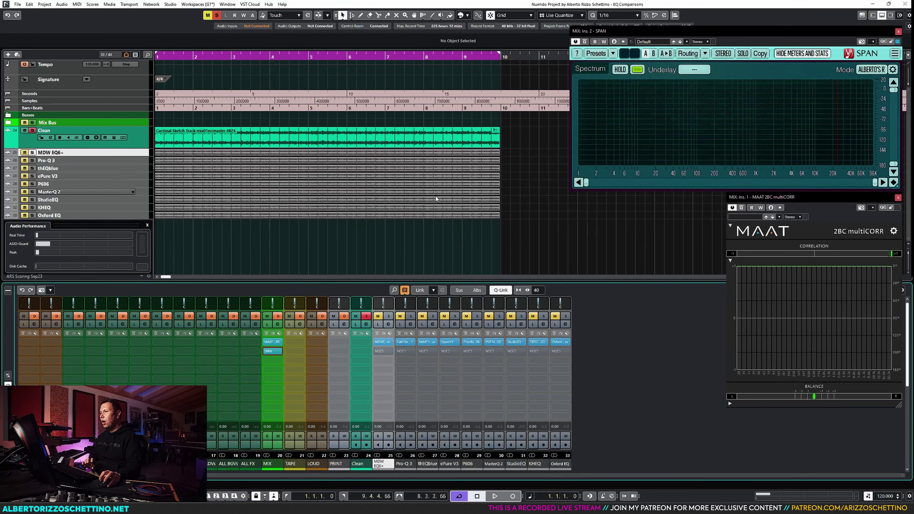
click(284, 141)
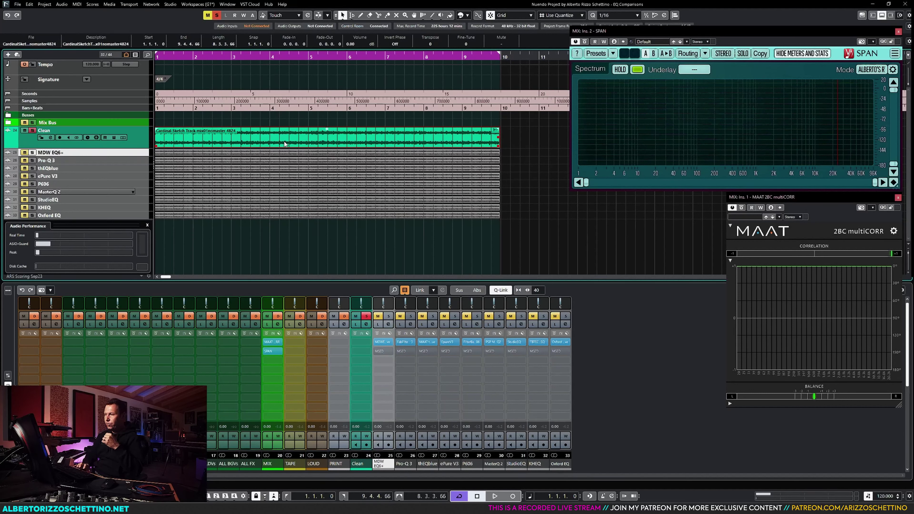
key(space)
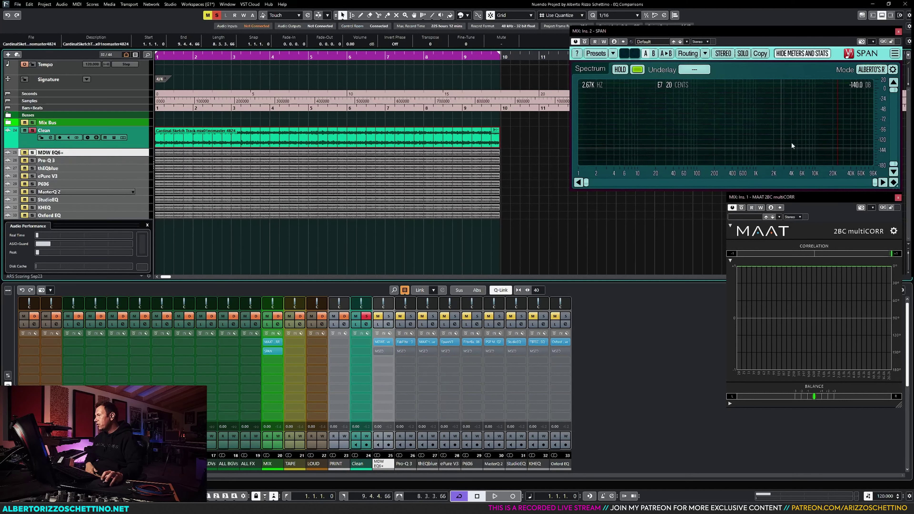
- Drag SPAN's range so the top sits at 0 dB and the floor at -144 dB
drag(894, 89, 893, 98)
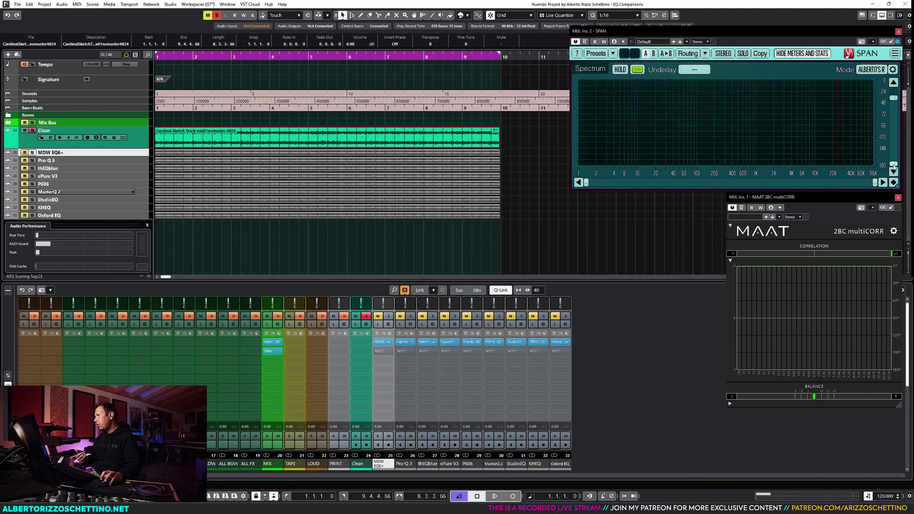
drag(893, 165, 894, 149)
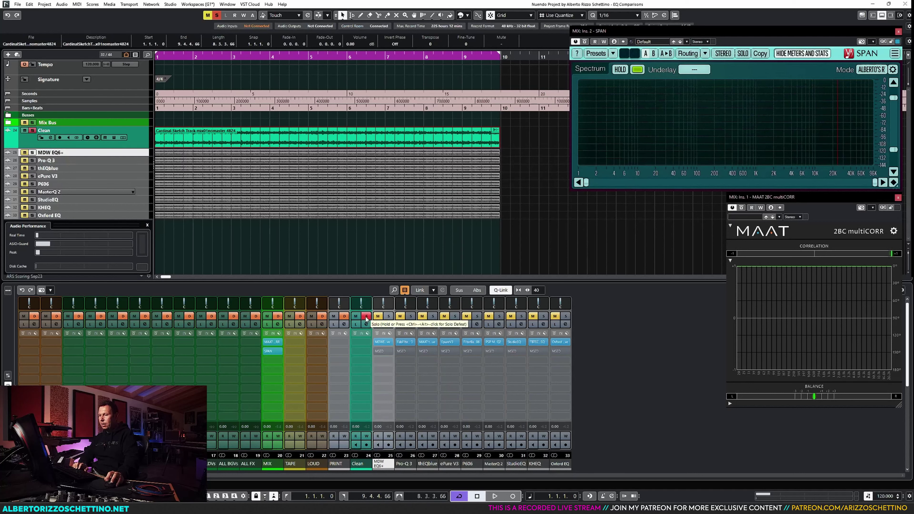
- Solo MDW EQ6+ and Pro-Q 3, inspecting and toggling bypass on Pro-Q 3's MSED insert
click(388, 315)
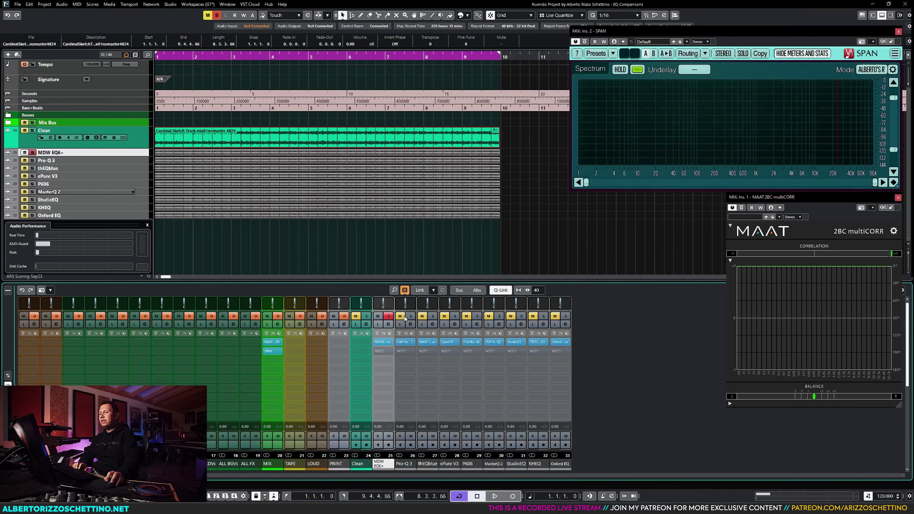
click(410, 316)
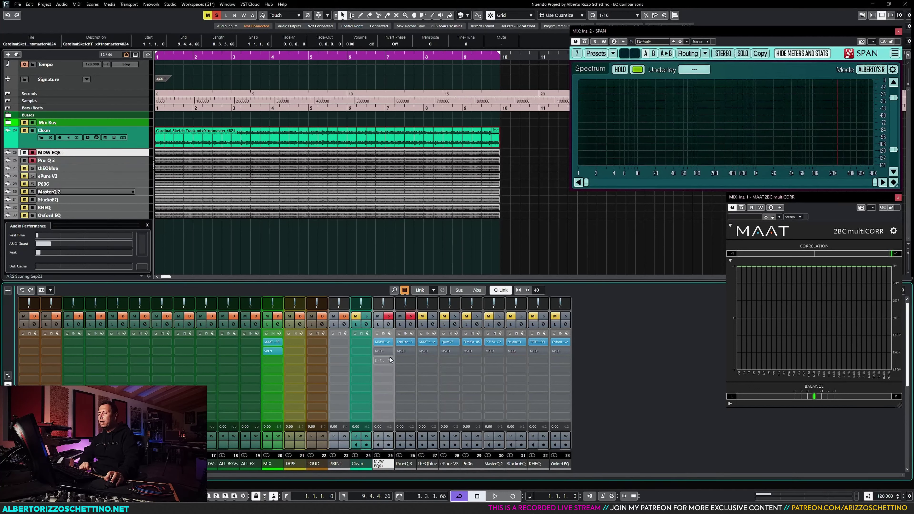
click(405, 352)
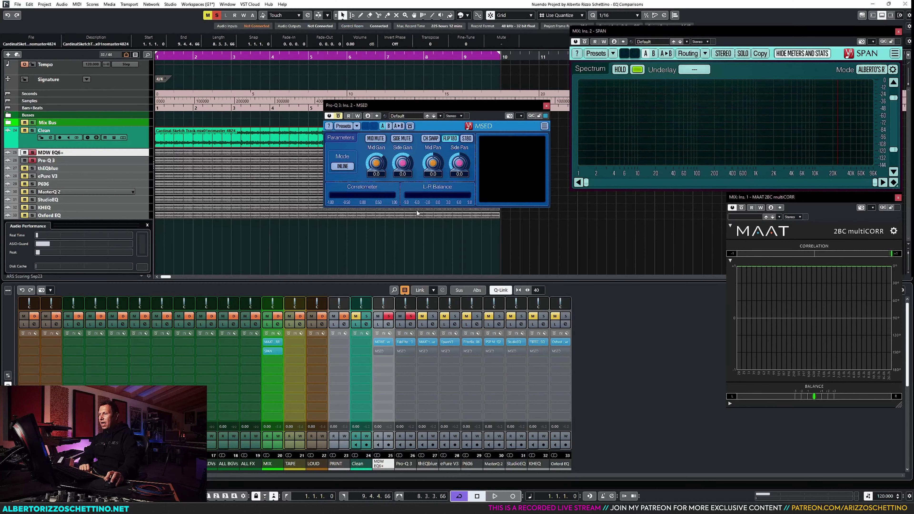
drag(460, 106, 470, 91)
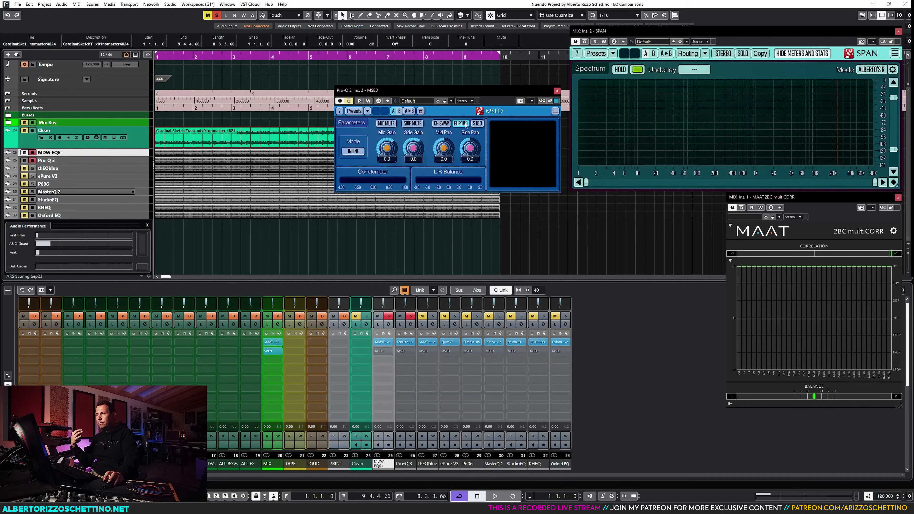
click(556, 90)
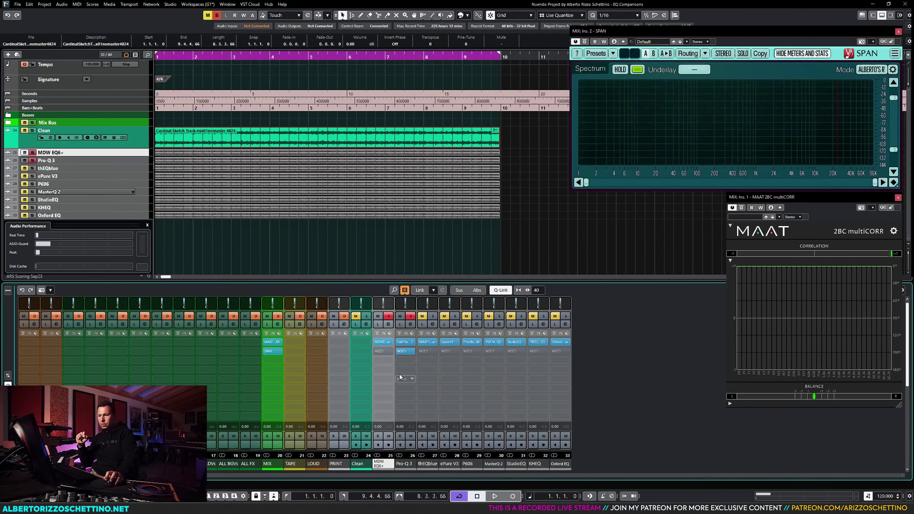
click(399, 351)
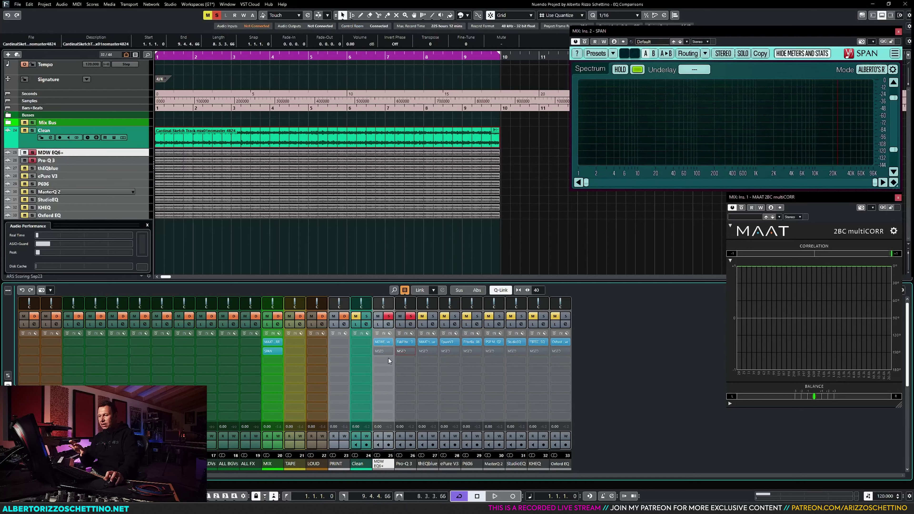
click(399, 351)
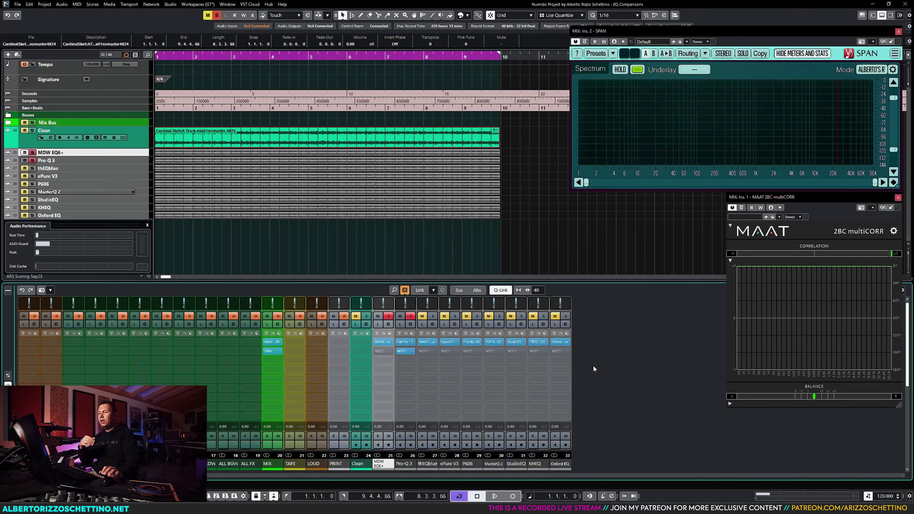
- Open MDW EQ6 on the MDW EQ6+ channel and switch bands 1, 2, 3 and 5 out
click(383, 341)
click(532, 152)
click(490, 152)
click(574, 152)
click(660, 152)
double_click(466, 116)
- Move EQ6 to the upper left and open Pro-Q 3, placing it up beside EQ6
key(Return)
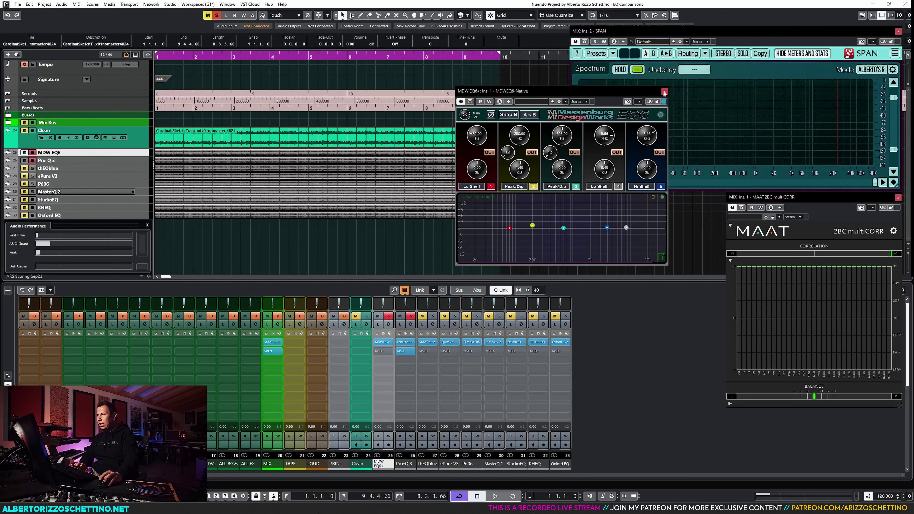
drag(585, 92, 173, 50)
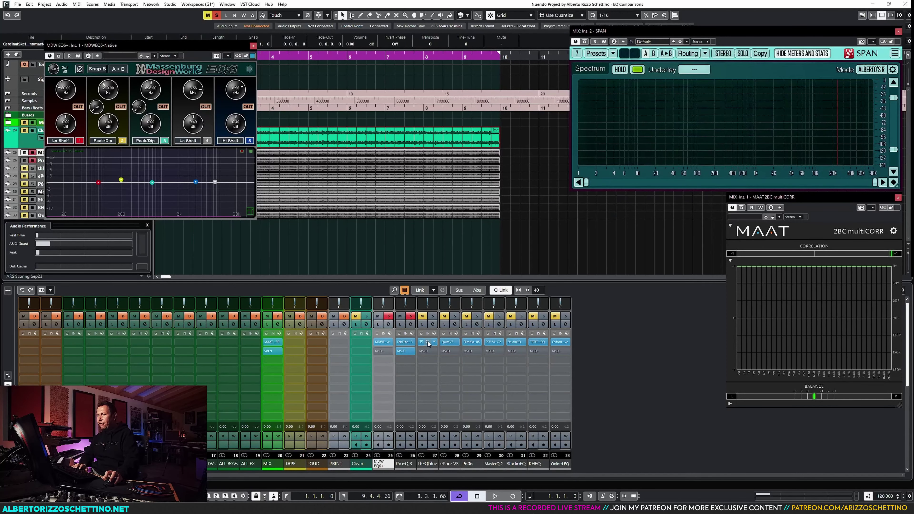
click(406, 342)
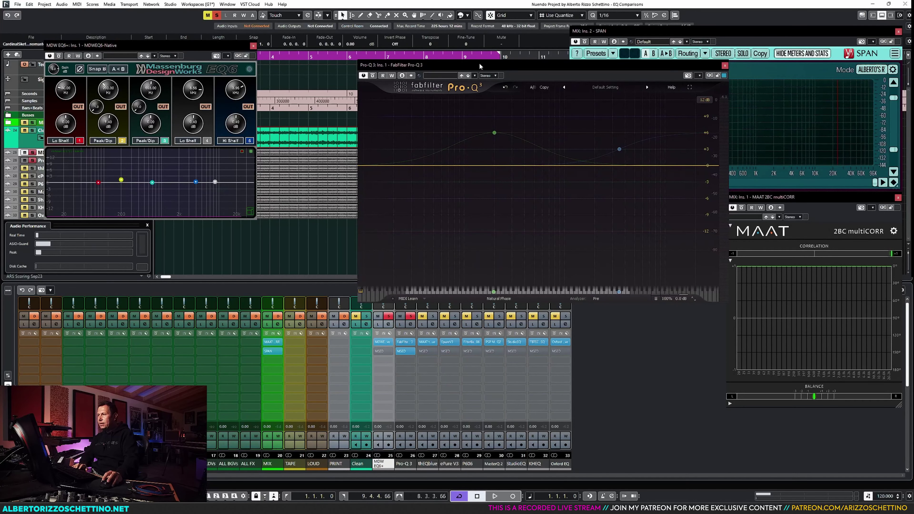
drag(480, 66, 385, 33)
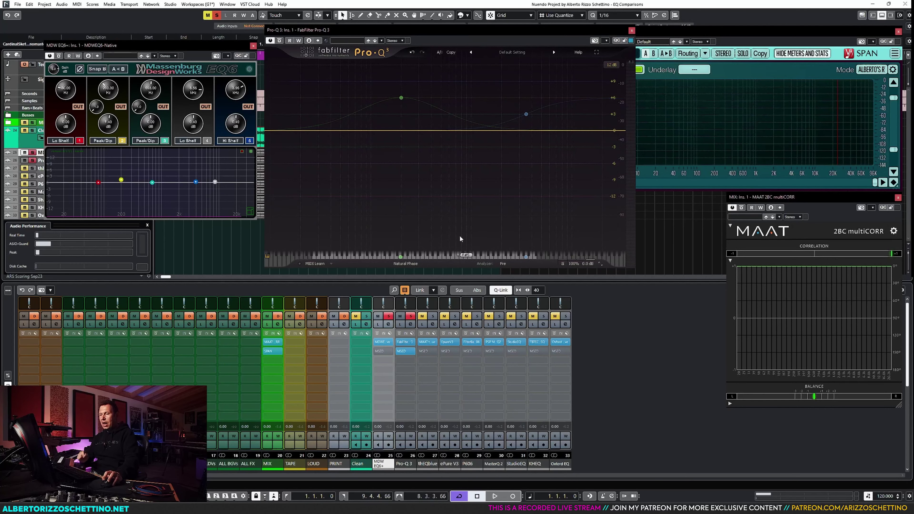
- Bring the SPAN analyzer window to the front next to MAAT multiCORR
click(589, 336)
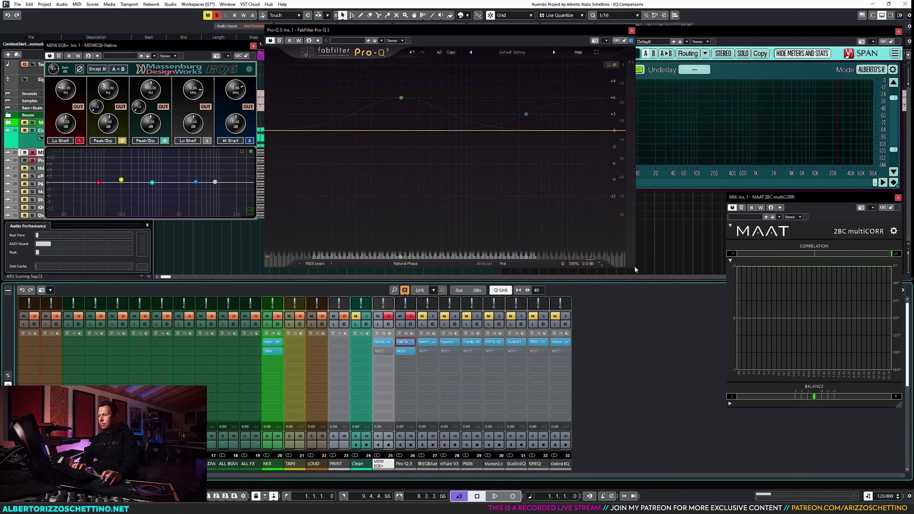
click(623, 272)
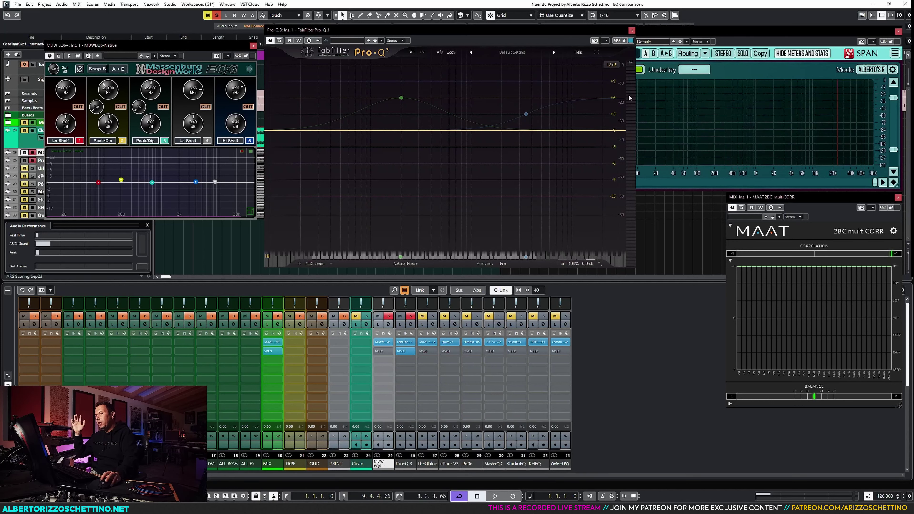
click(675, 31)
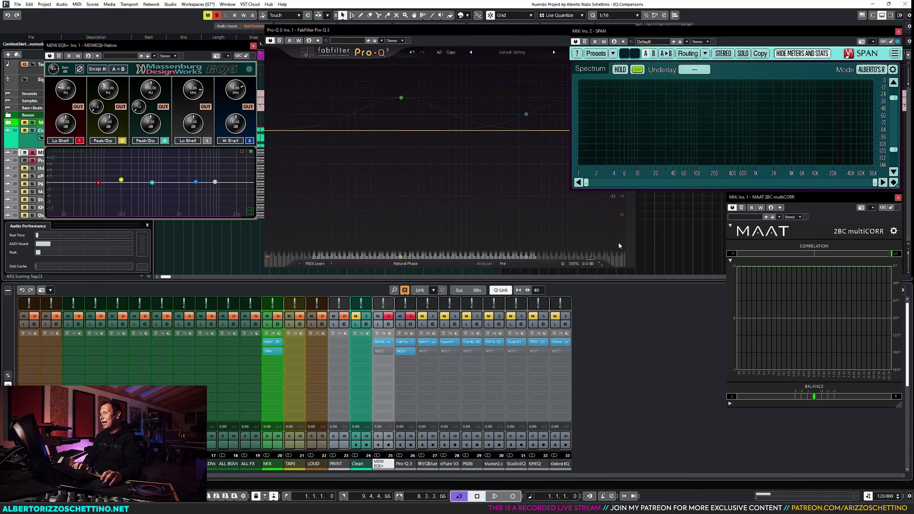
click(616, 348)
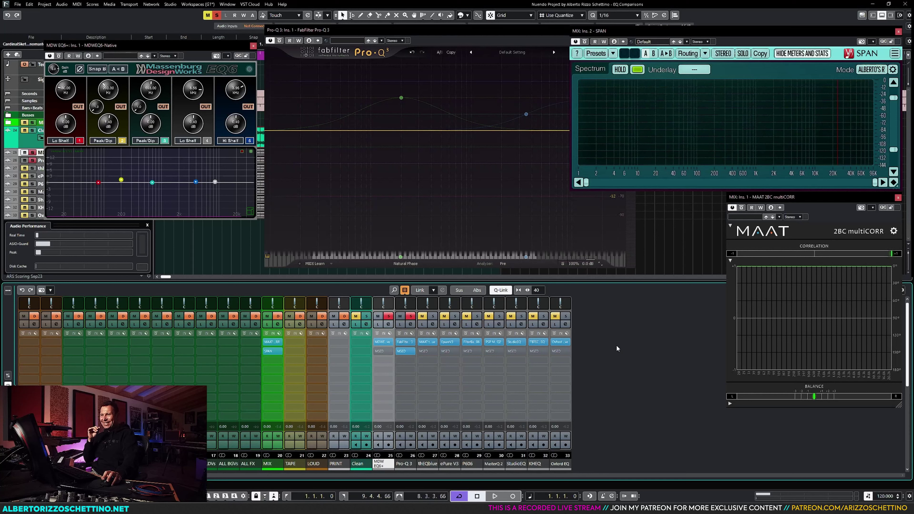
key(space)
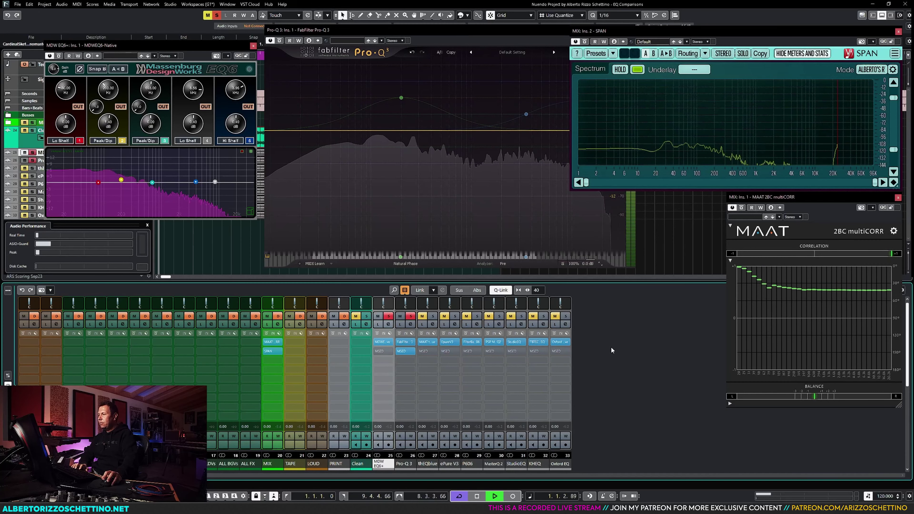
key(space)
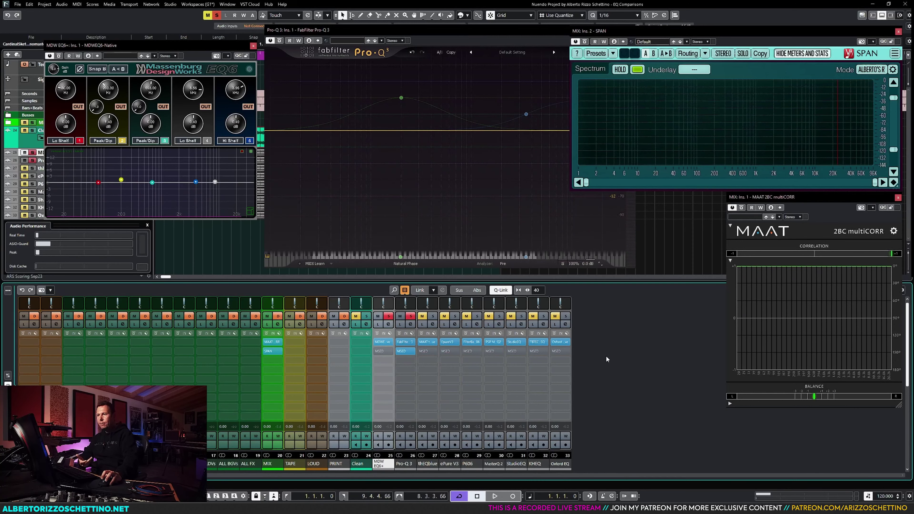
mouse_move(557, 350)
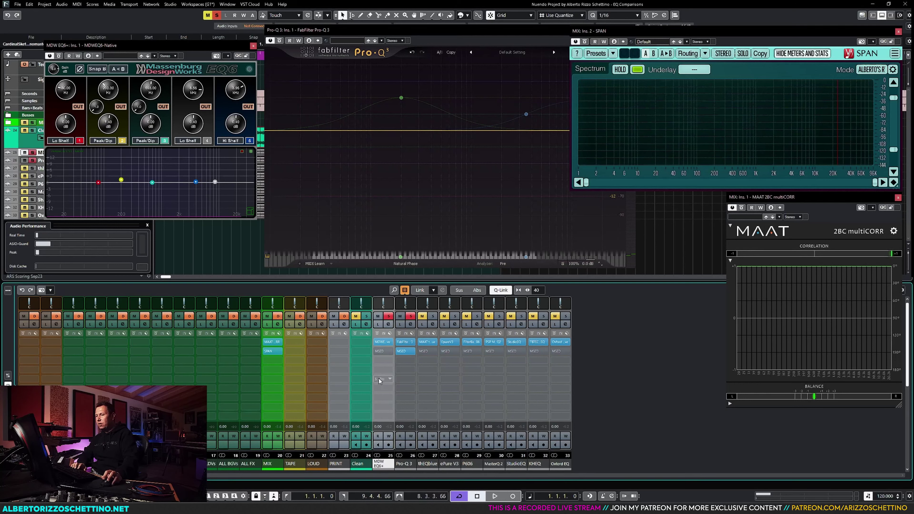
mouse_move(383, 347)
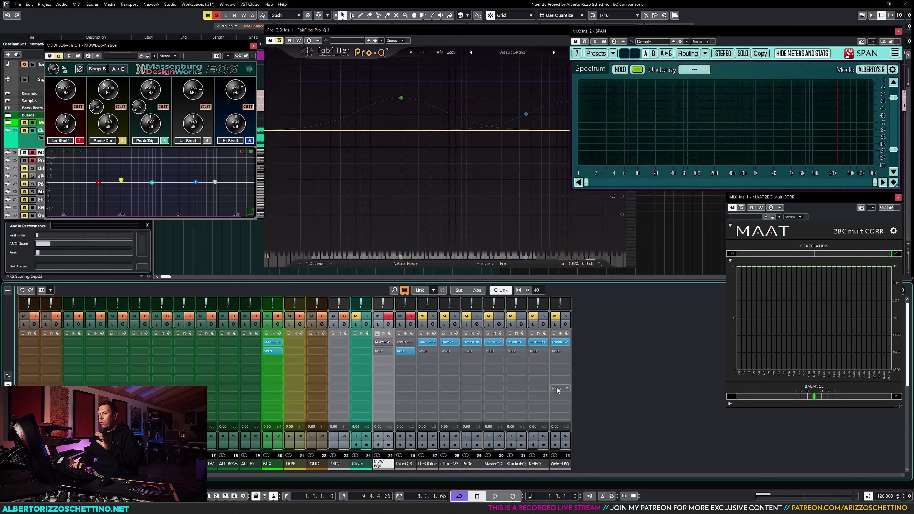
key(space)
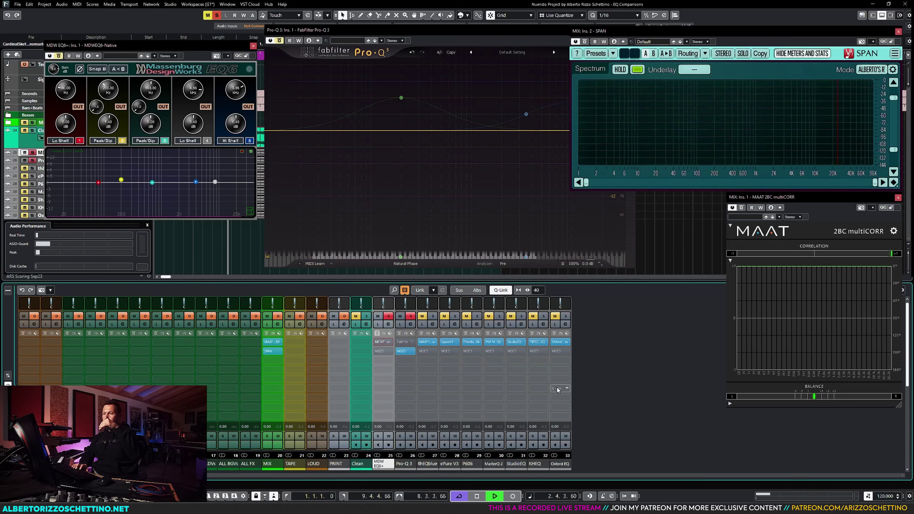
key(space)
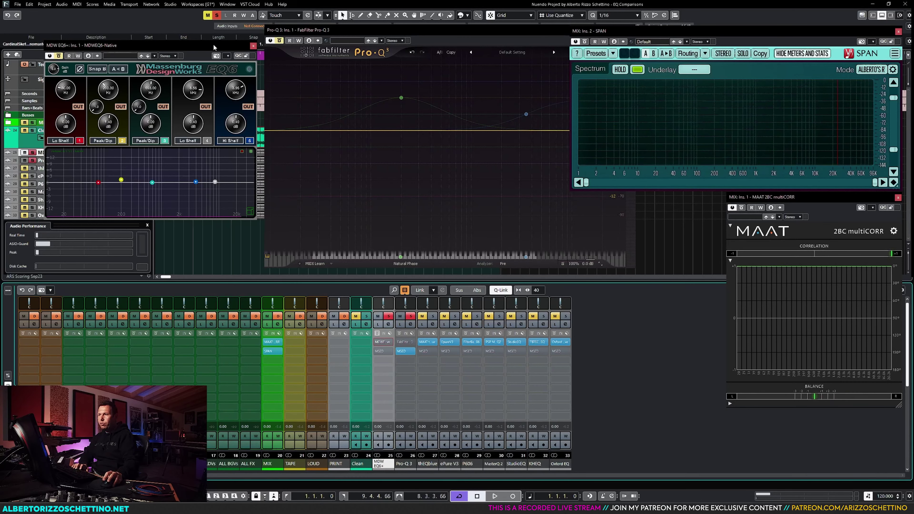
- Check the Window menu, then solo the Clean channel in the mixer
click(227, 4)
click(588, 383)
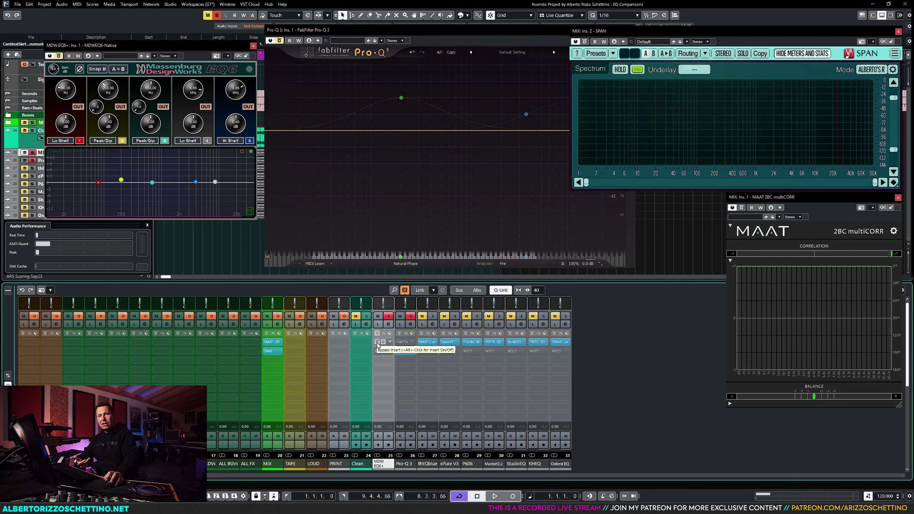
click(367, 316)
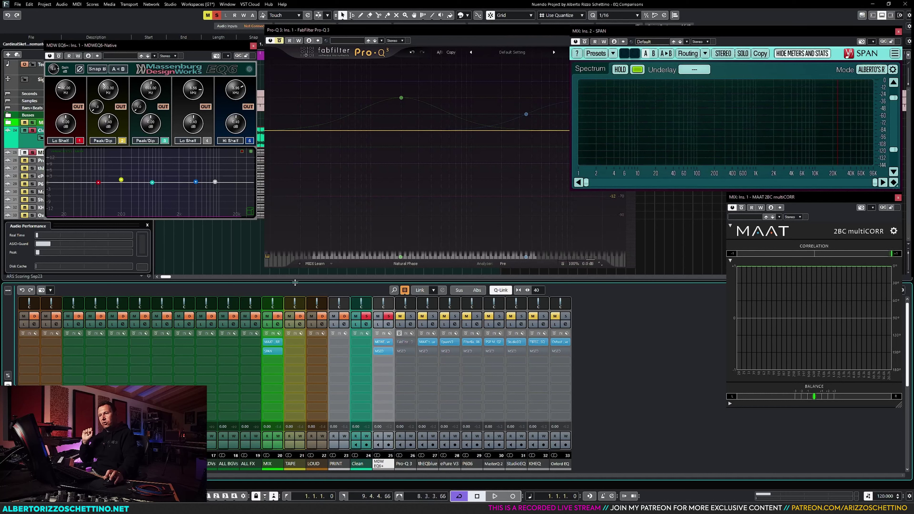
key(space)
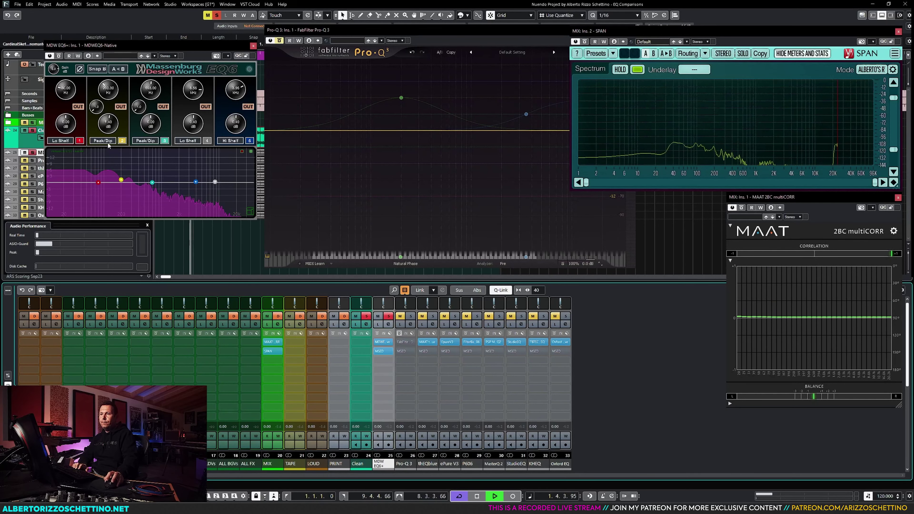
click(80, 69)
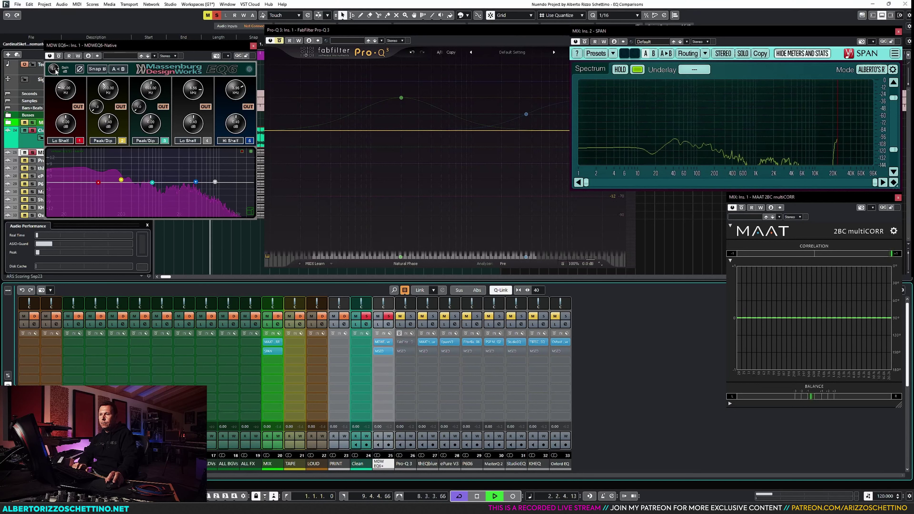
click(79, 69)
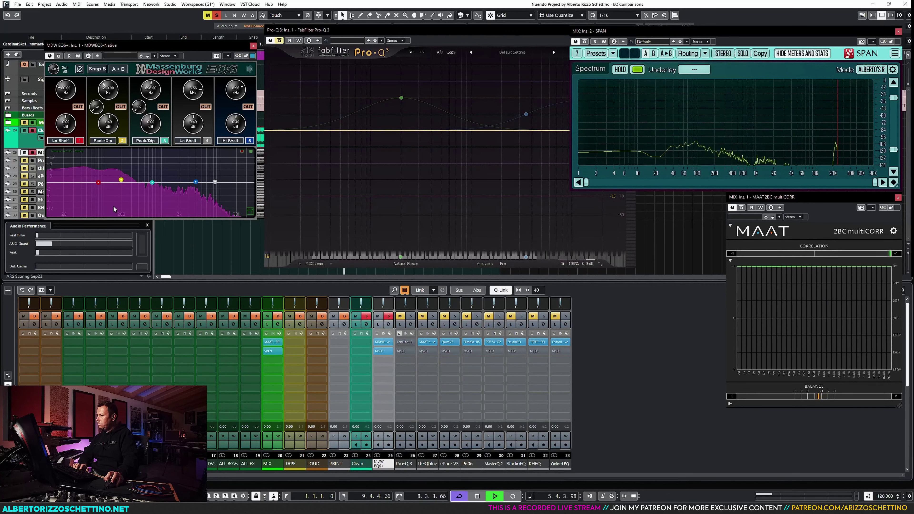
key(space)
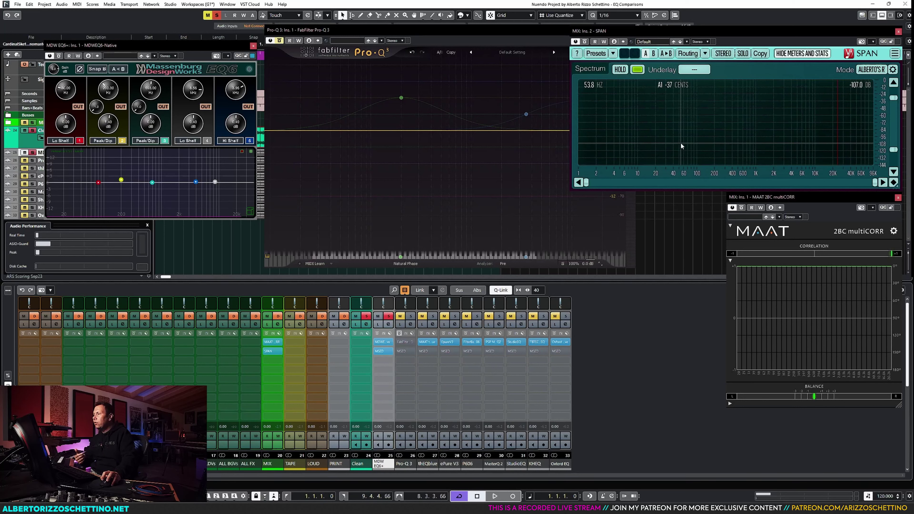
mouse_move(406, 125)
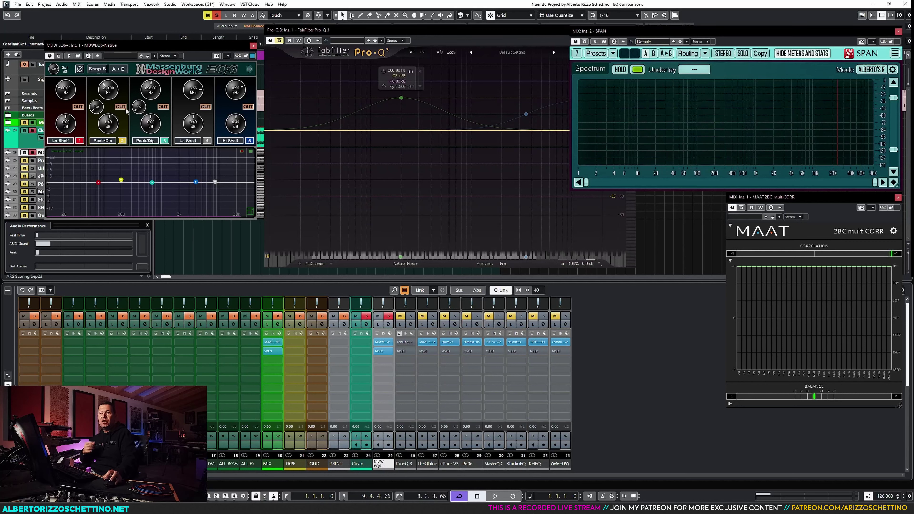
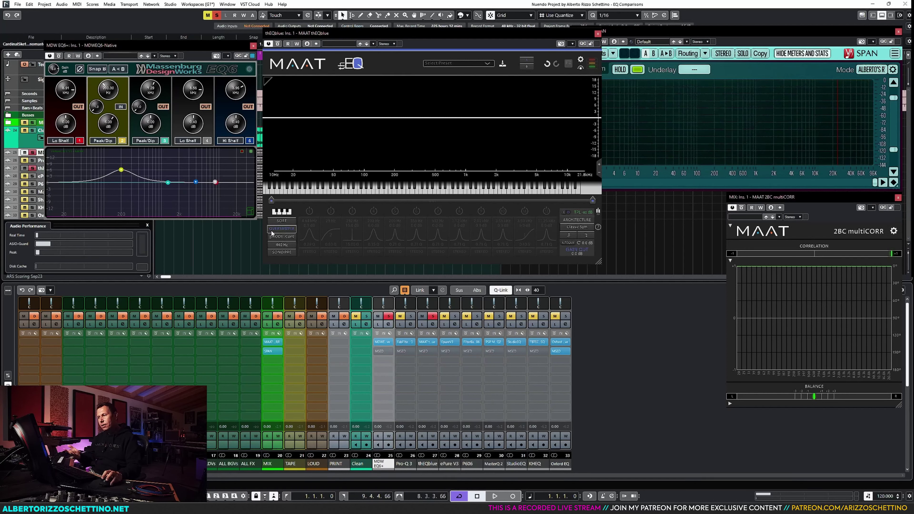
- In thEQblue, turn off the stray 392 Hz band, enable the 200 Hz +6 dB band, and set its Q to 0.15
click(353, 211)
click(353, 211)
click(374, 211)
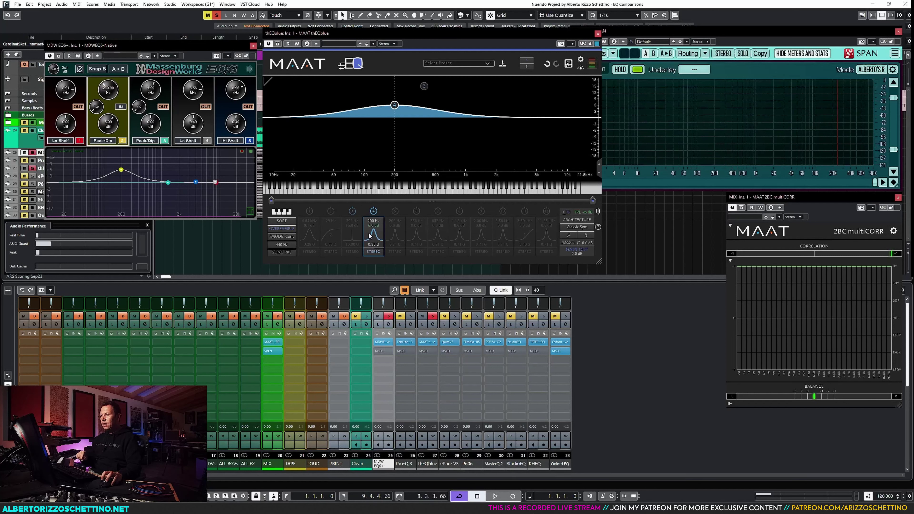
click(374, 248)
text(0.15)
key(Return)
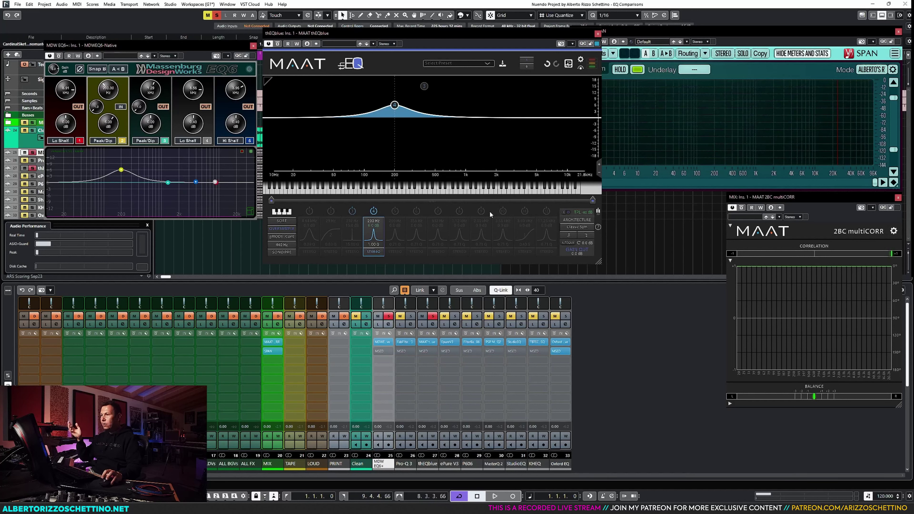
- Bring SPAN forward, enable MSED on thEQblue's channel and bypass it on the Oxford channel
click(642, 33)
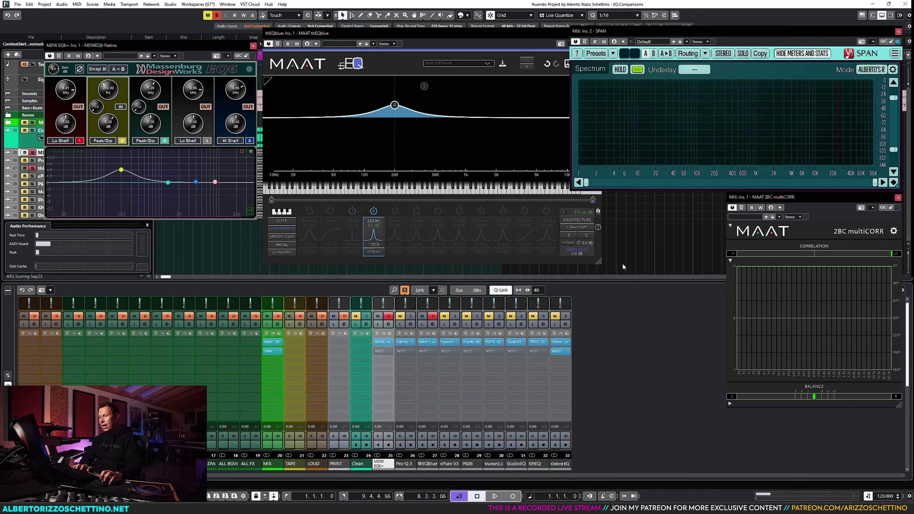
click(422, 351)
click(554, 351)
key(space)
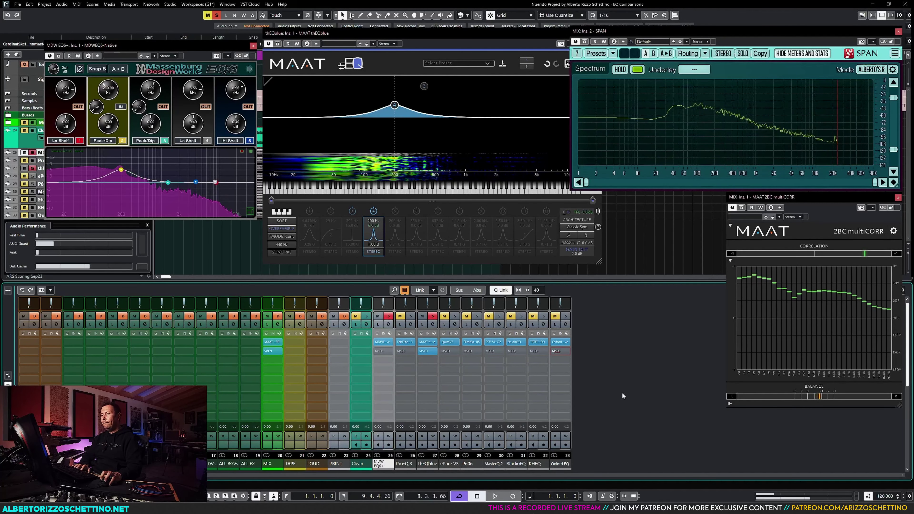
key(space)
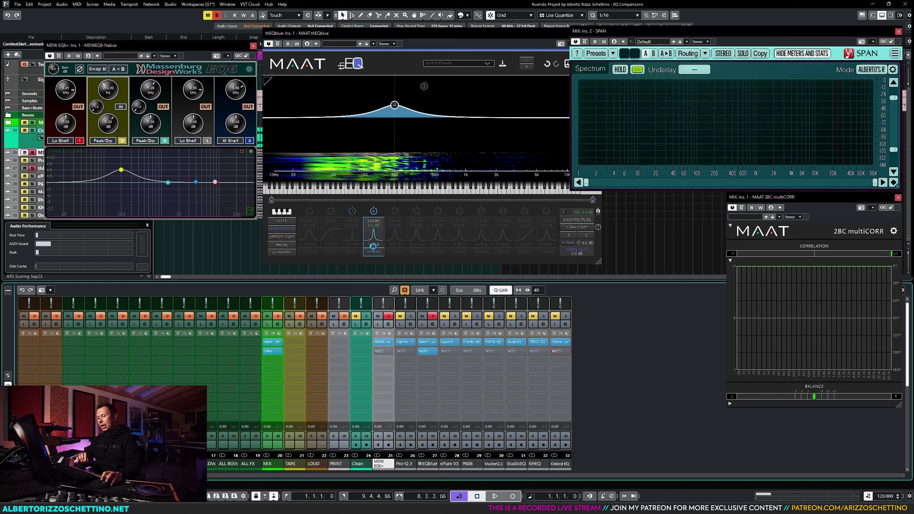
- While playing, widen thEQblue's 200 Hz bell to Q 0.71, then restart playback with SPAN in front
drag(373, 246, 373, 249)
key(space)
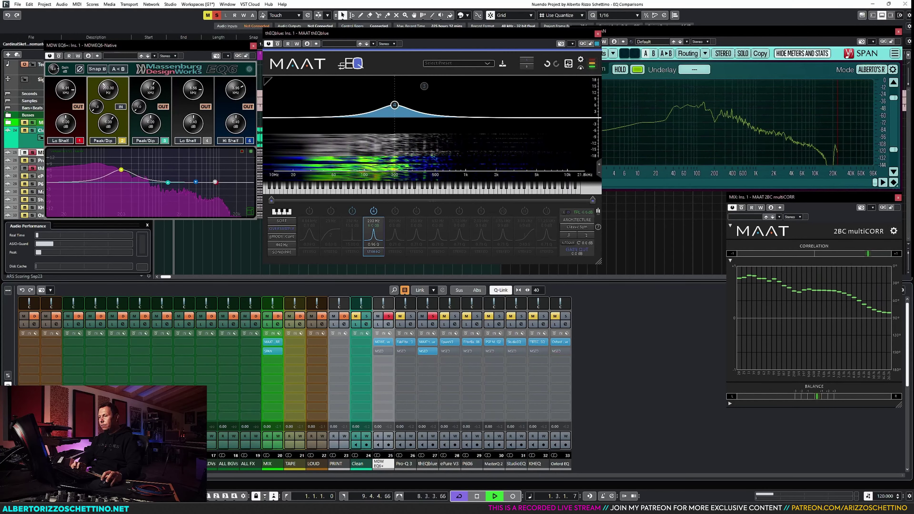
drag(373, 249, 373, 252)
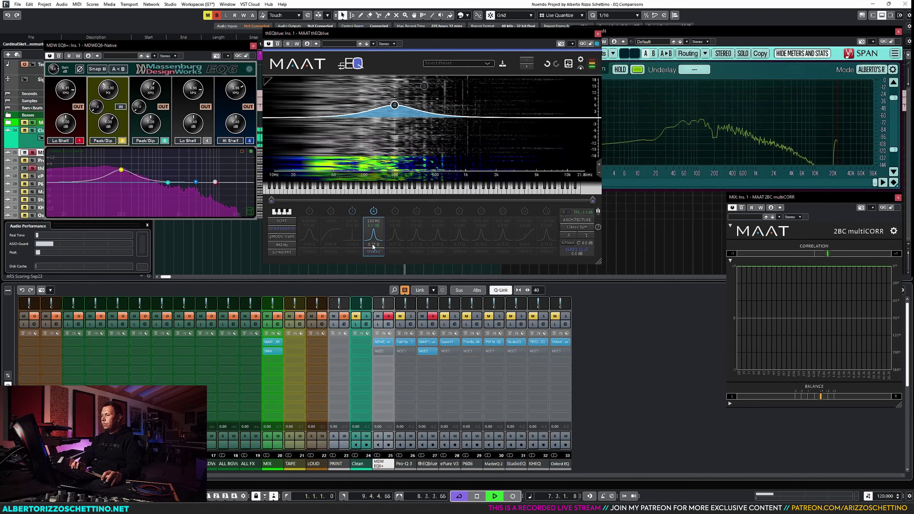
drag(373, 247, 373, 248)
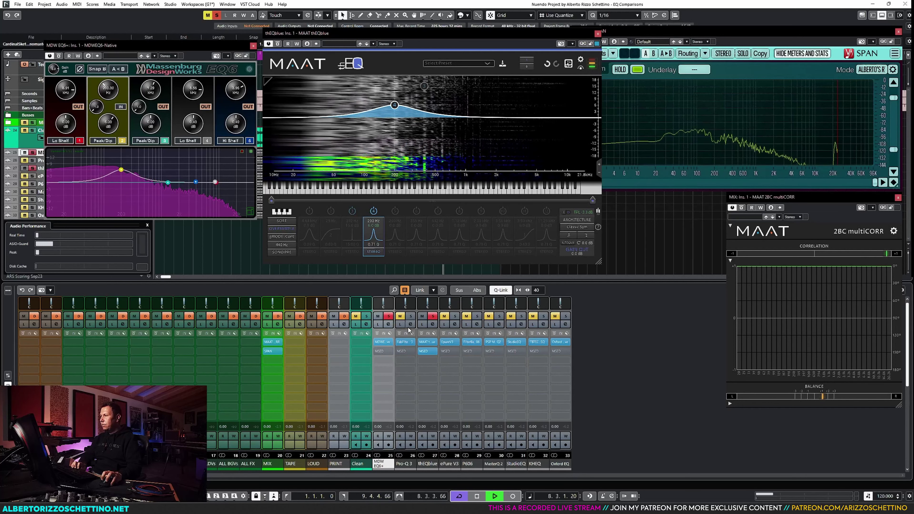
key(space)
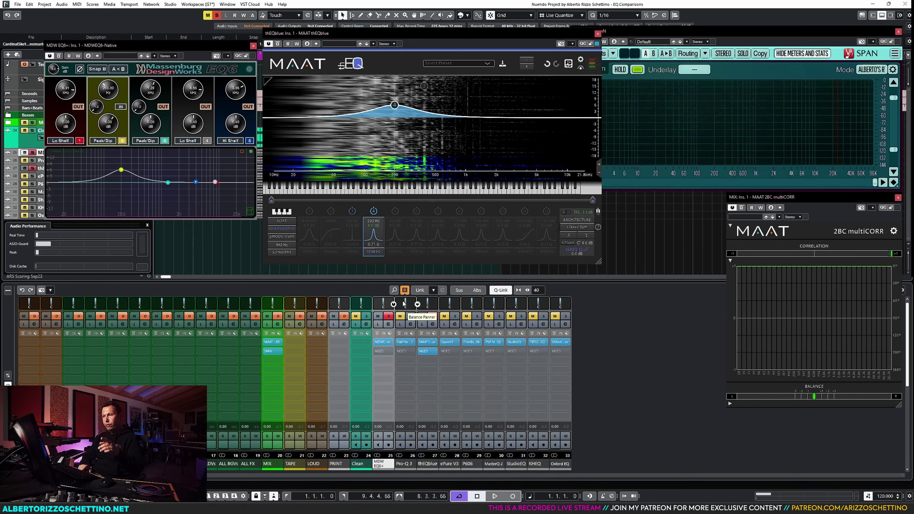
click(686, 39)
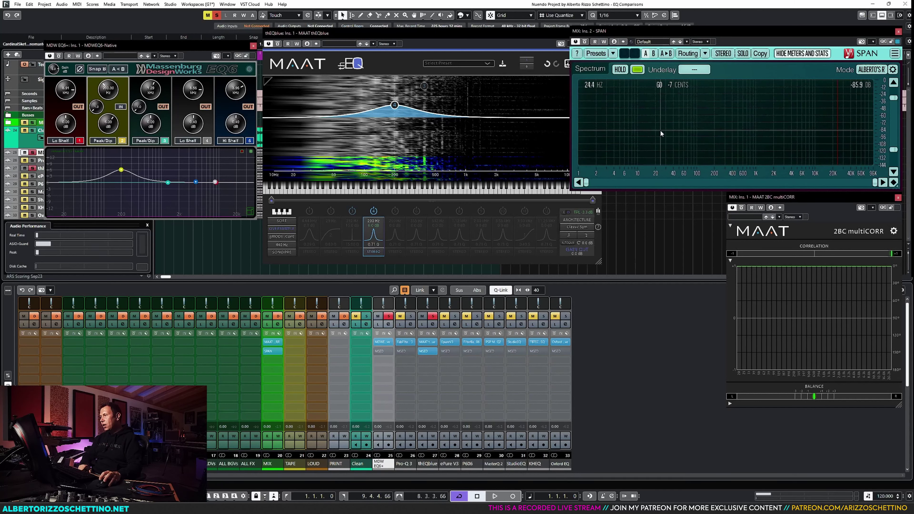
key(space)
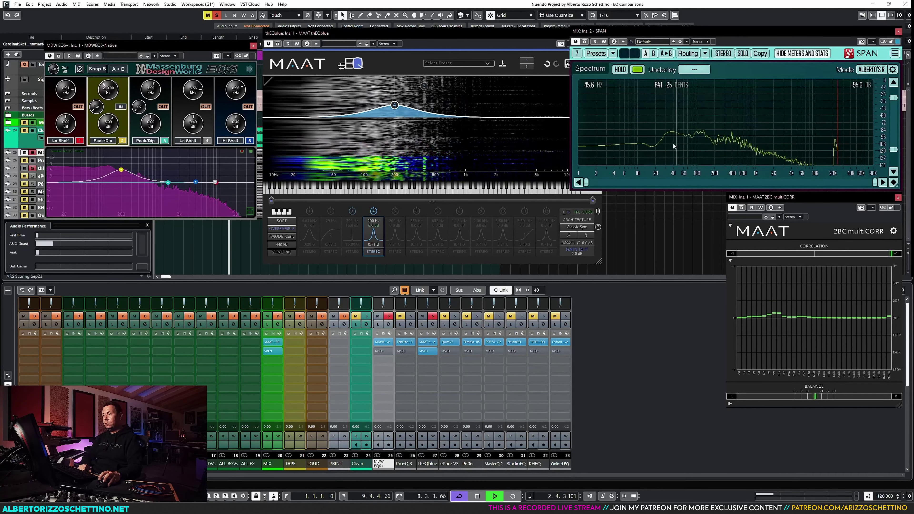
- Switch thEQblue to the Parallel FF-FB architecture, fine-tune the 200 Hz Q, and stop playback
click(584, 228)
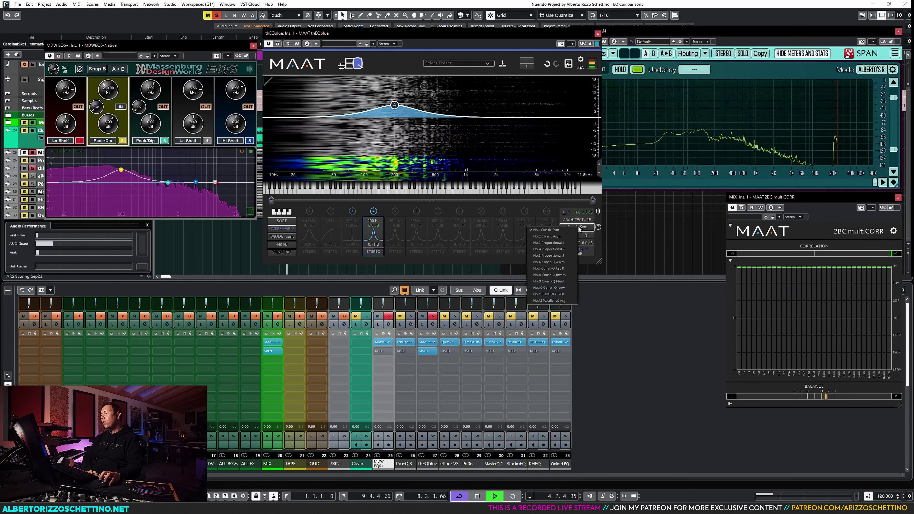
click(550, 295)
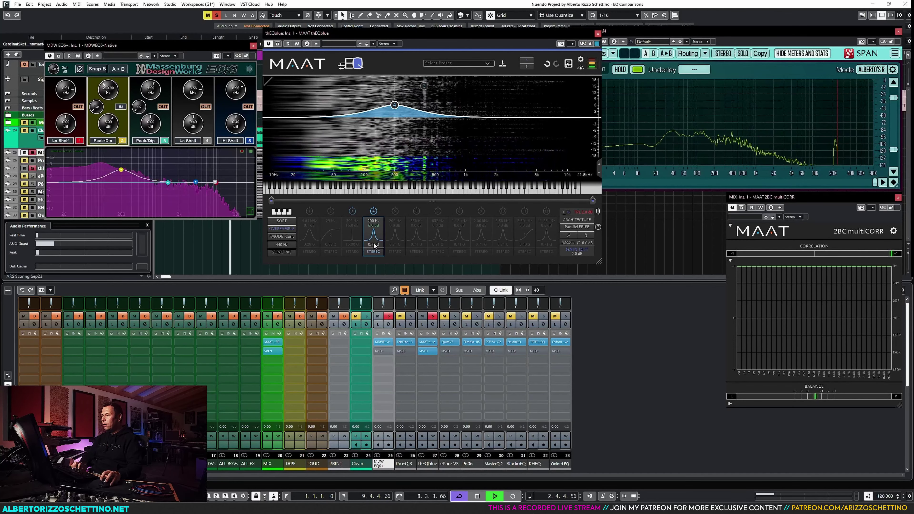
scroll(378, 240, down, 1)
scroll(374, 244, up, 3)
scroll(374, 245, down, 2)
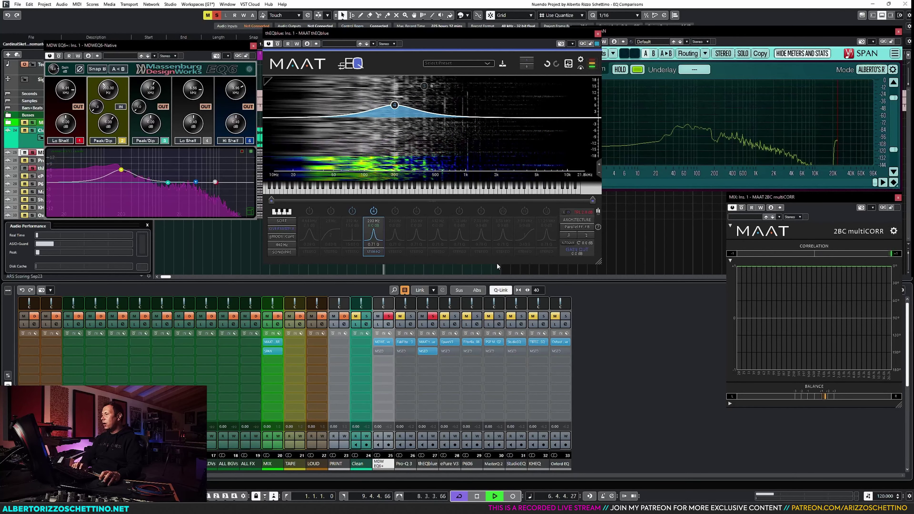
key(space)
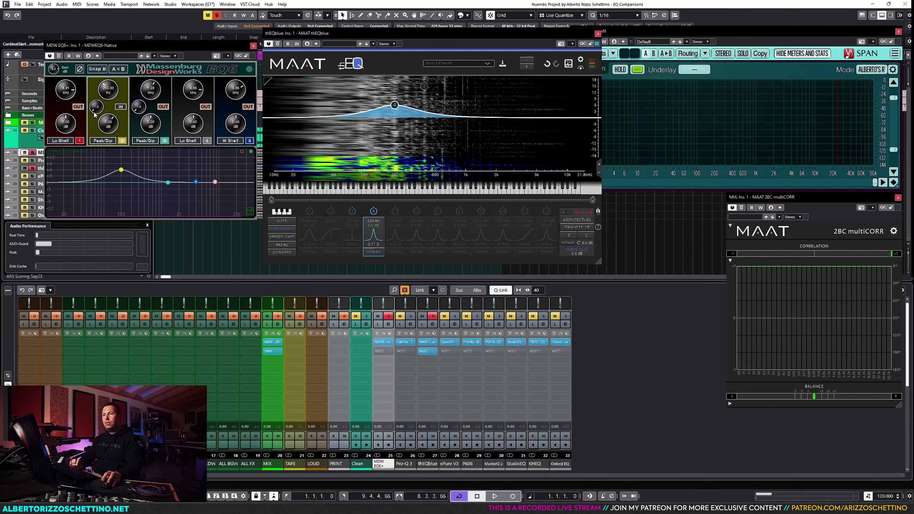
- Widen MDW EQ6 band 2 to Q 0.1 and check it with brief playback
drag(94, 113, 94, 127)
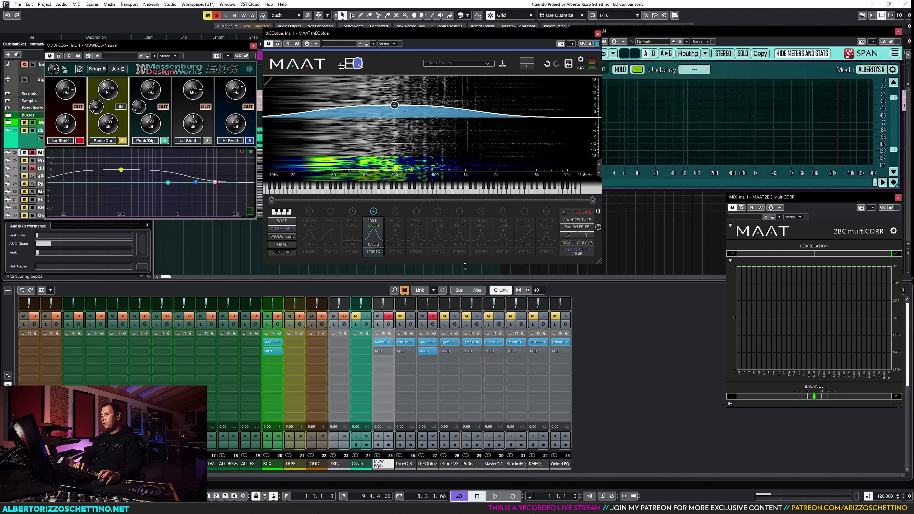
key(space)
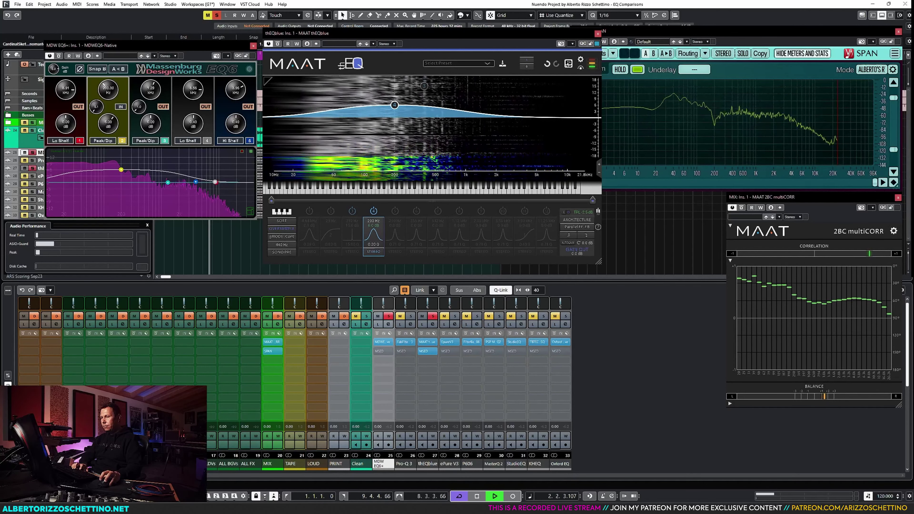
key(space)
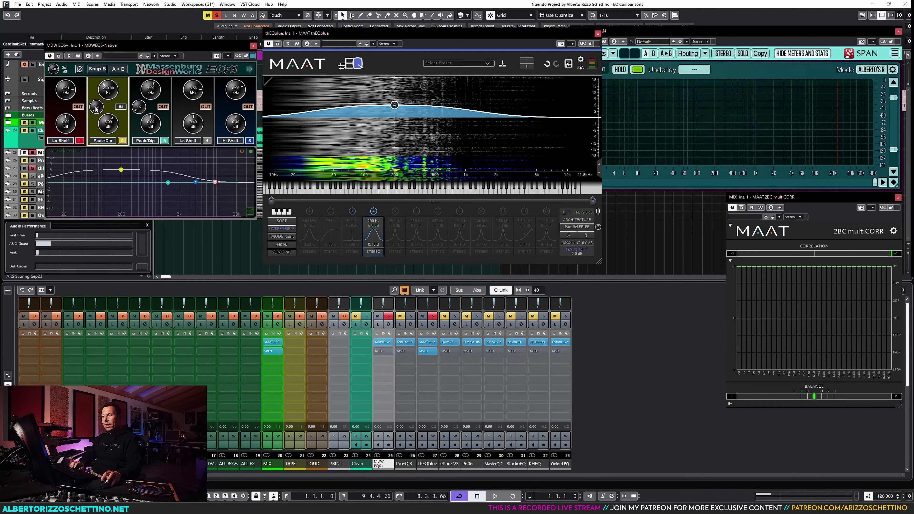
scroll(96, 108, up, 6)
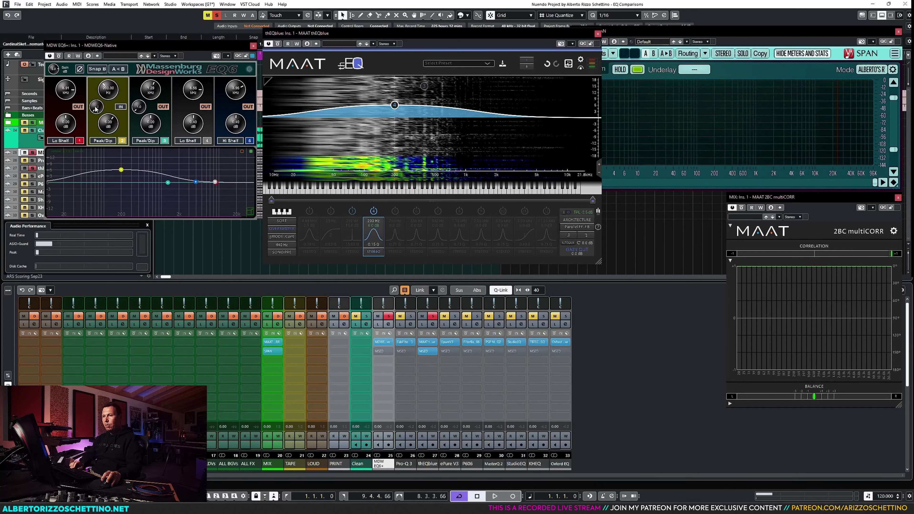
- Set thEQblue's 200 Hz band Q to 0.20, nudge it lower during playback, then stop
double_click(373, 245)
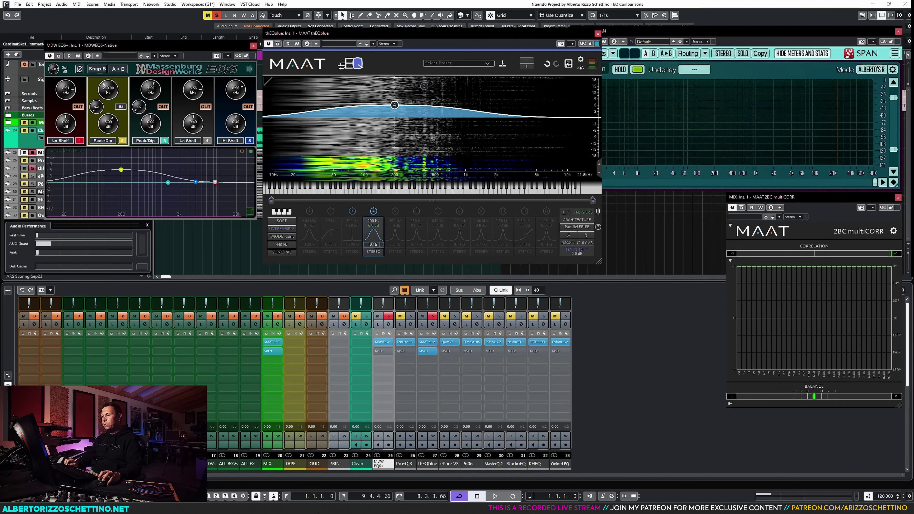
text(.2)
key(Return)
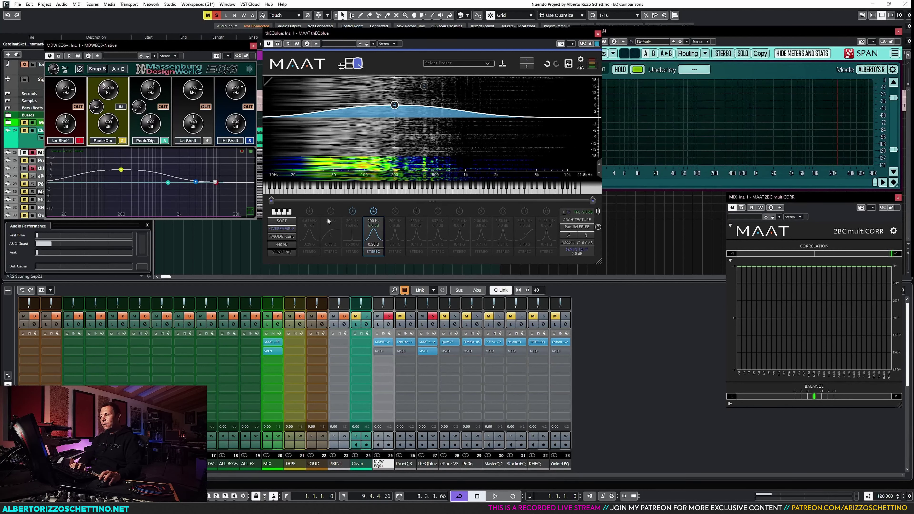
key(space)
drag(372, 244, 372, 250)
key(space)
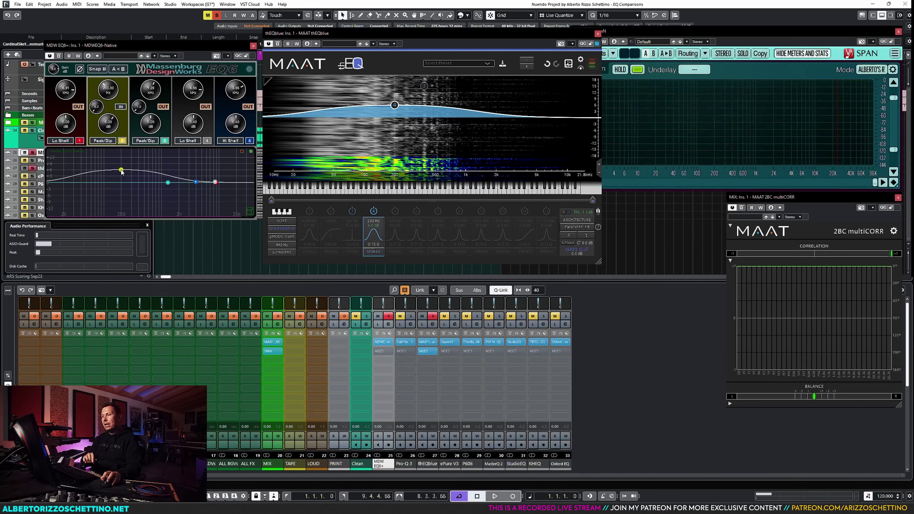
- Switch thEQblue back to Classic Sym and narrow MDW EQ6 band 2 into a sharp spike
click(576, 226)
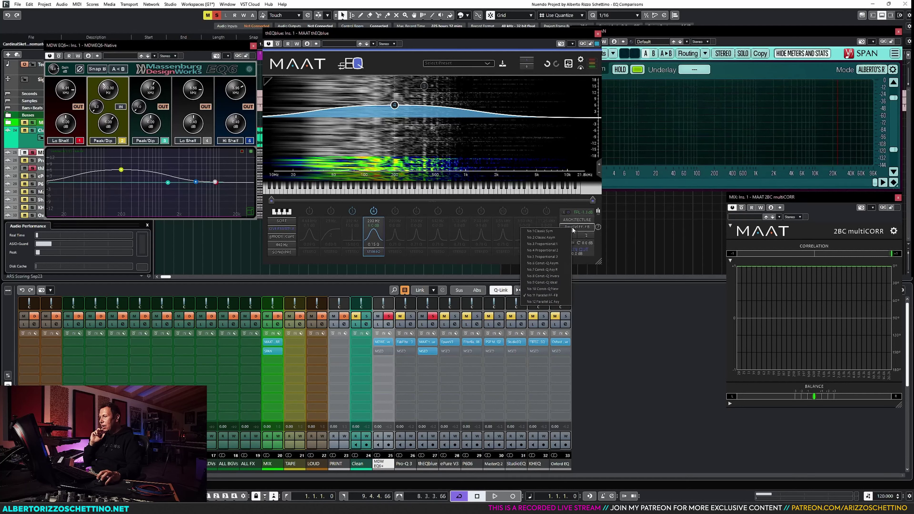
click(551, 231)
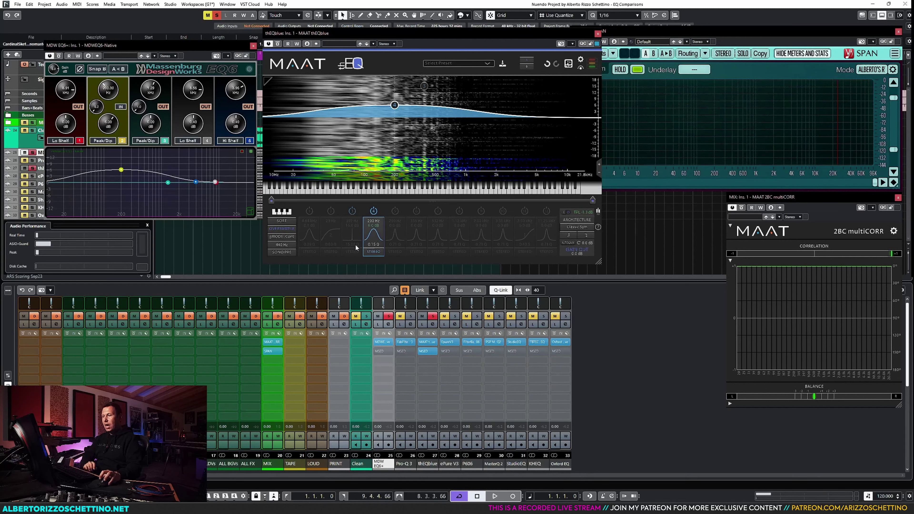
drag(96, 108, 97, 90)
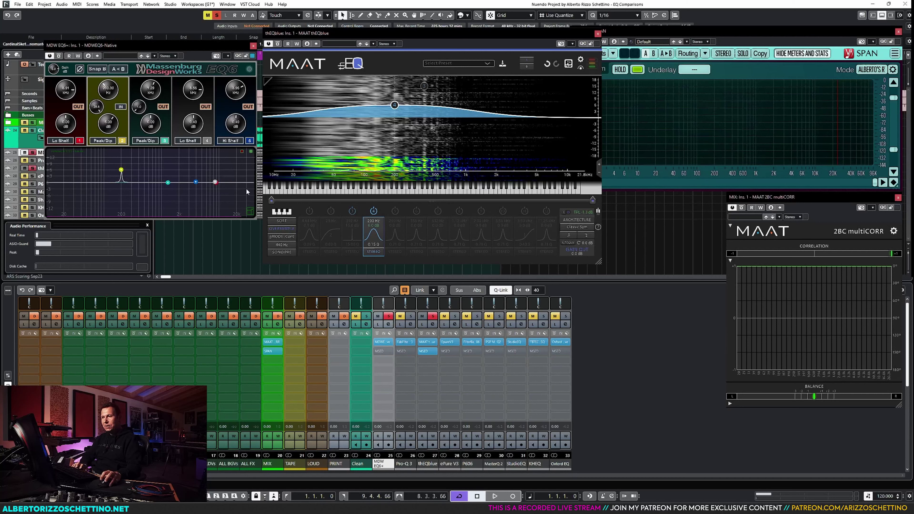
scroll(378, 230, up, 5)
scroll(377, 245, up, 10)
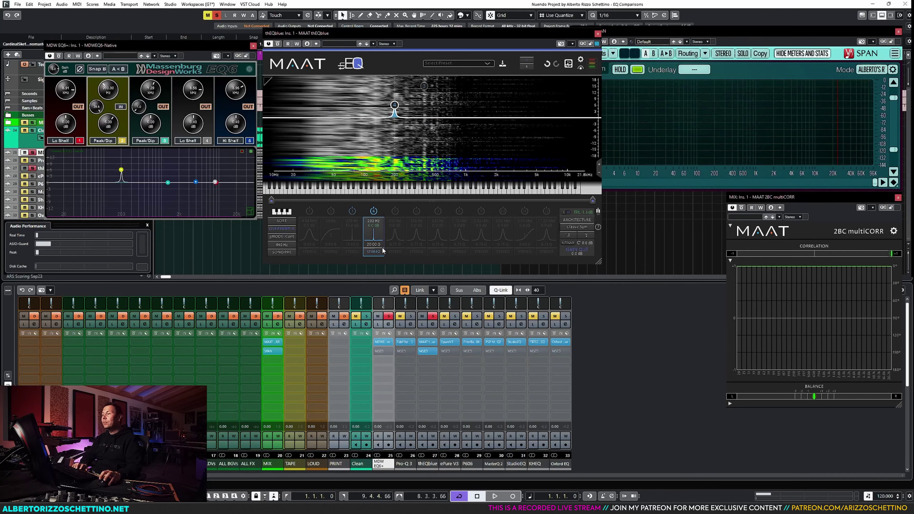
- During playback, trim MDW EQ6 band-2 Q to about 25 to match thEQblue's Q 20, then stop
key(space)
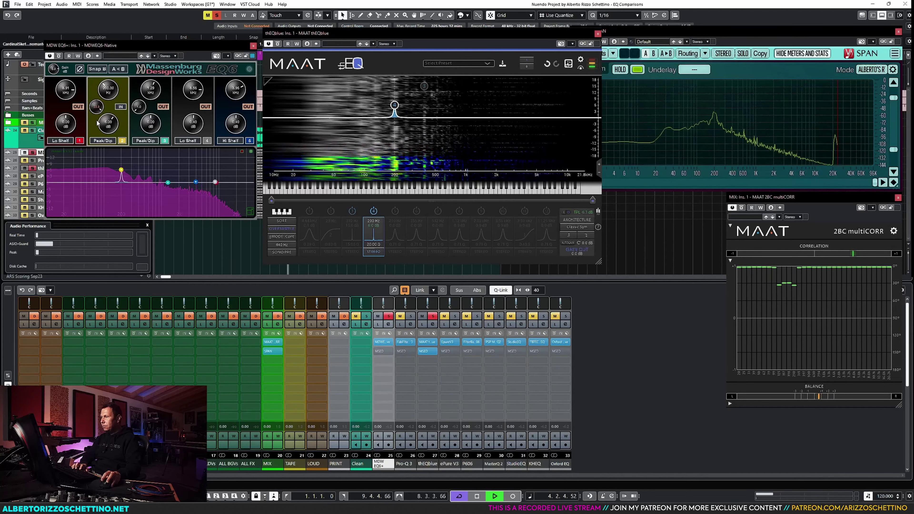
mouse_move(100, 118)
mouse_down()
mouse_move(97, 128)
mouse_move(100, 109)
mouse_up()
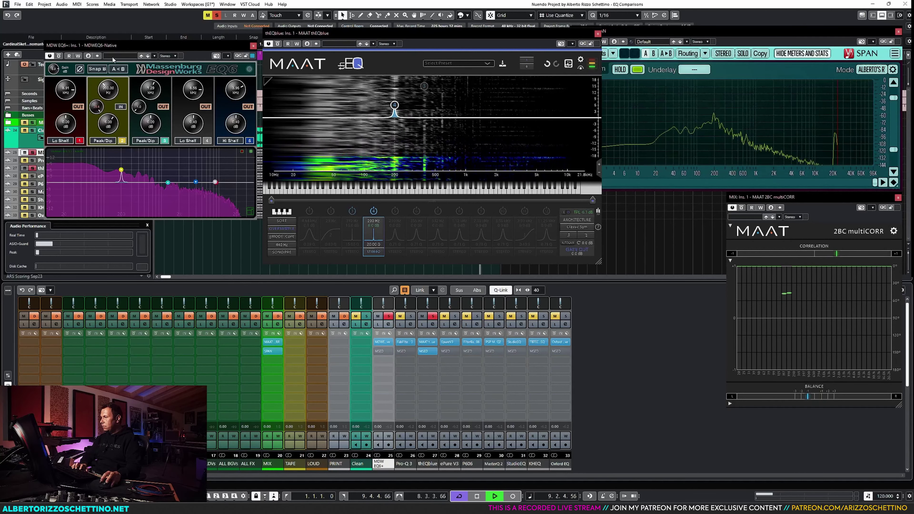
drag(96, 107, 96, 110)
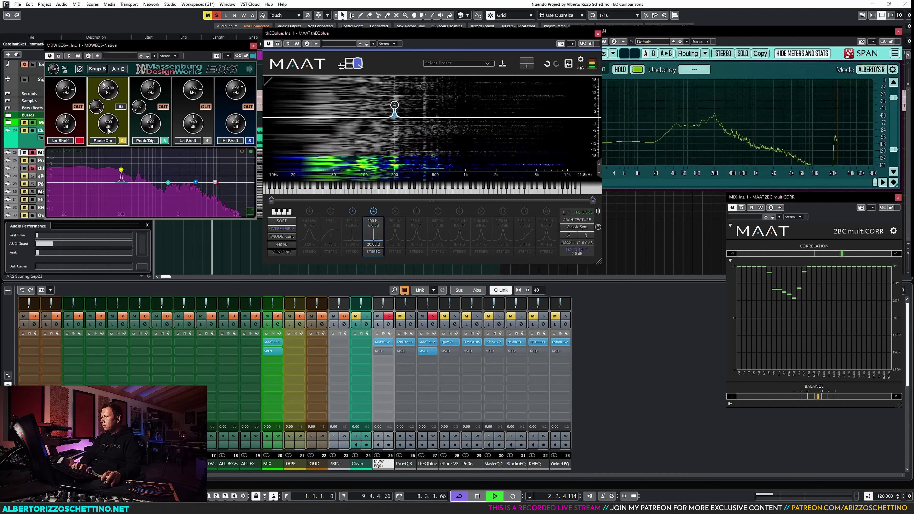
key(space)
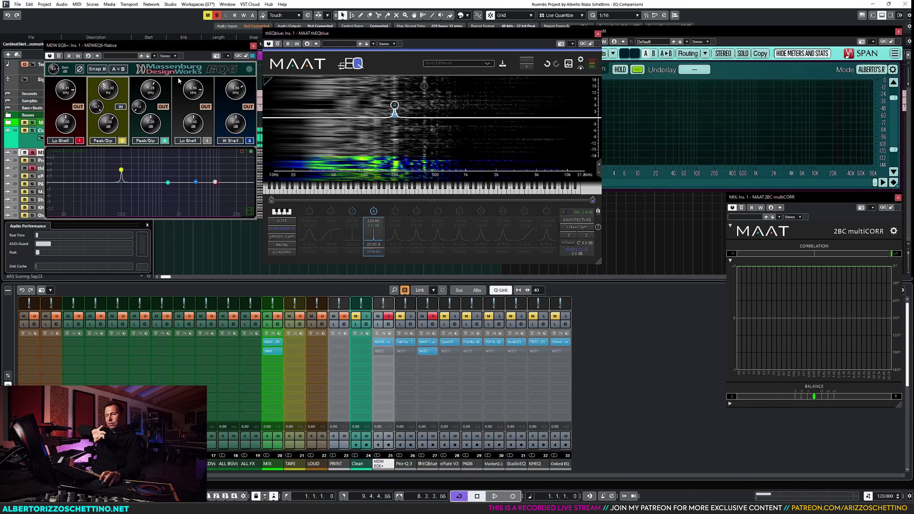
- Compare Q values on thEQblue and MDW EQ6 during playback, then set thEQblue to Parallel FF-FB
scroll(370, 248, down, 5)
scroll(96, 108, down, 5)
key(space)
scroll(96, 109, up, 2)
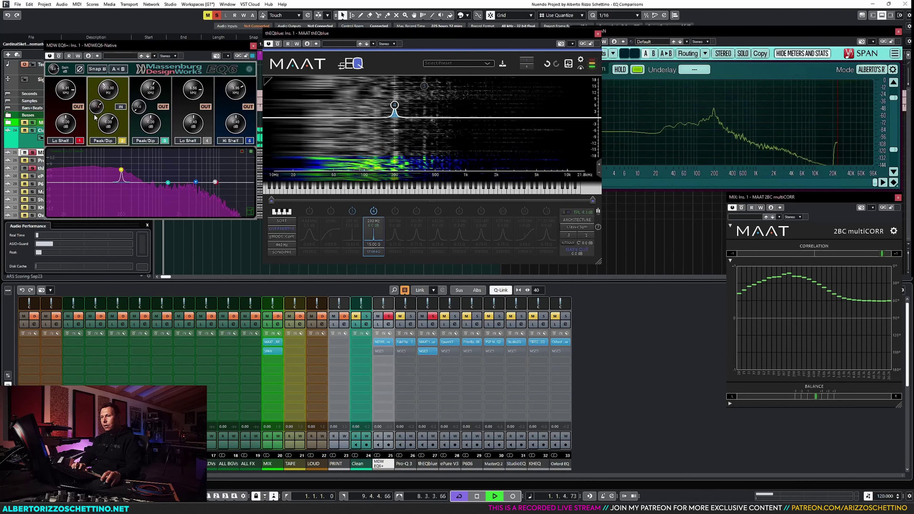
scroll(96, 104, up, 1)
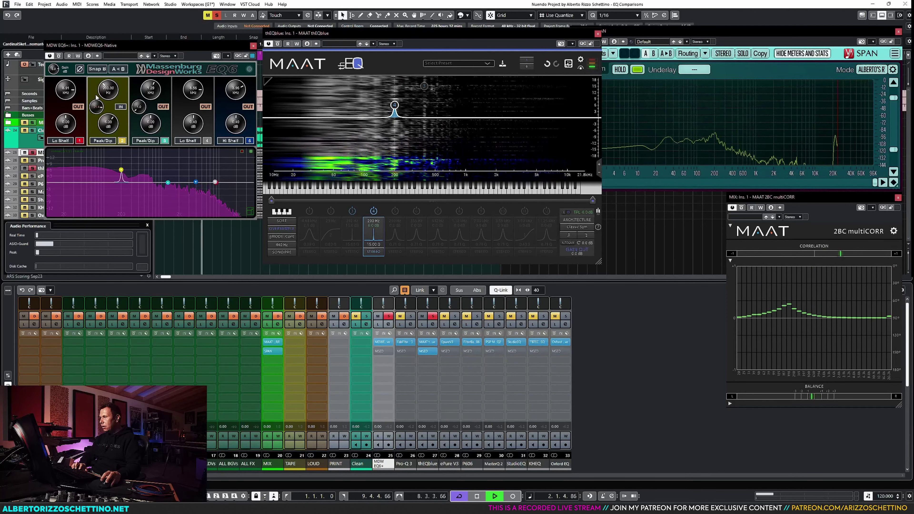
scroll(97, 105, up, 3)
scroll(374, 244, up, 5)
key(space)
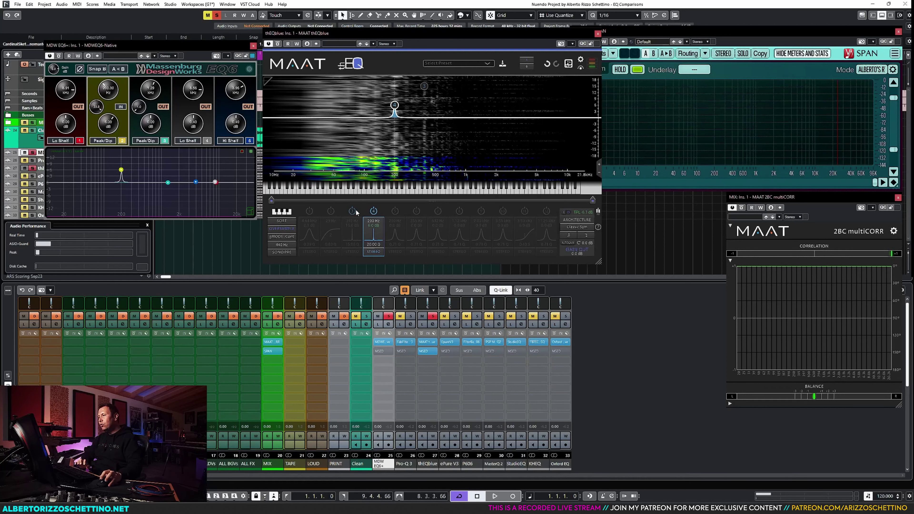
click(577, 229)
click(561, 299)
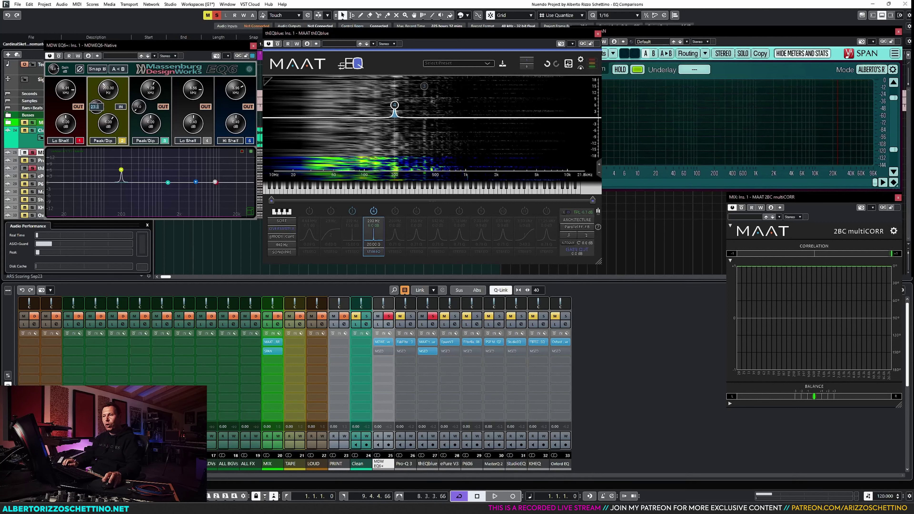
- Reset MDW EQ6 band-2 Q to a broad 1.0 and close the thEQblue window
ctrl+click(102, 111)
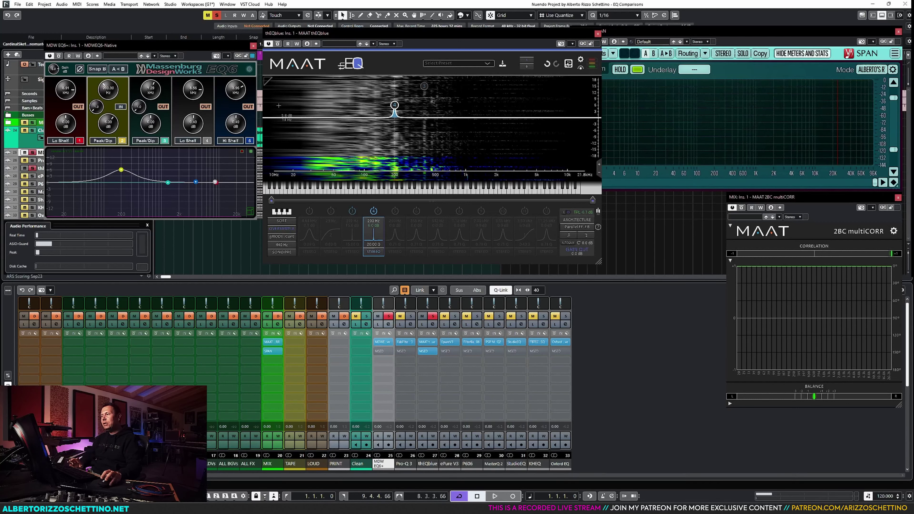
click(597, 34)
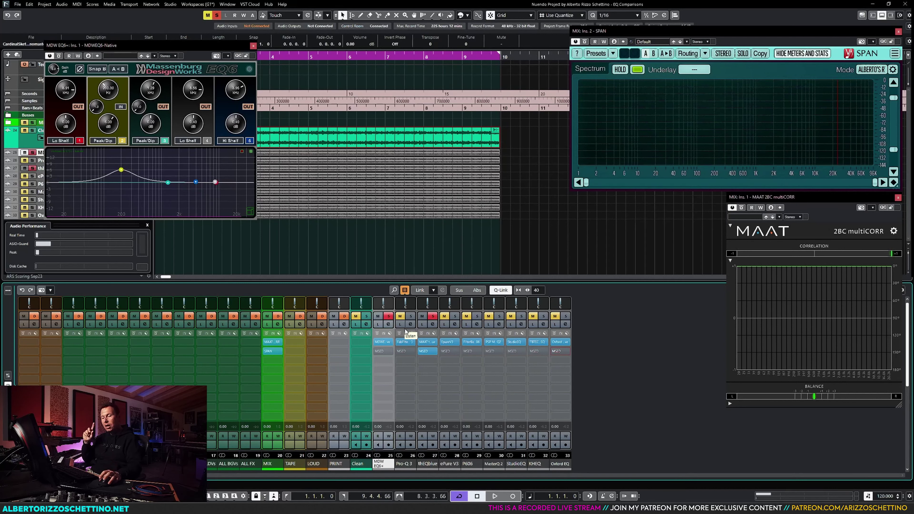
- Solo P606 instead of thEQblue, open FilterBank P606, raise band 2's frequency and gain, and enable it
click(433, 316)
click(477, 316)
click(471, 342)
scroll(306, 123, up, 3)
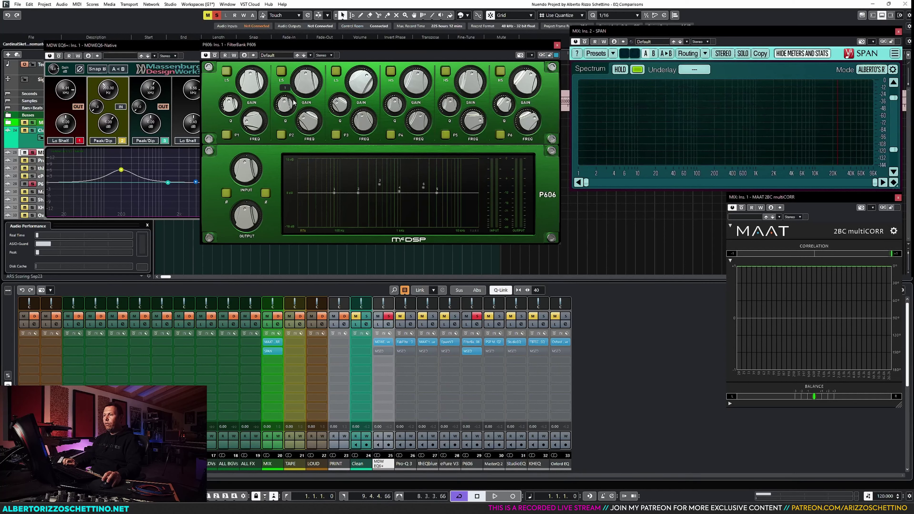
mouse_move(307, 82)
scroll(307, 82, up, 4)
click(281, 135)
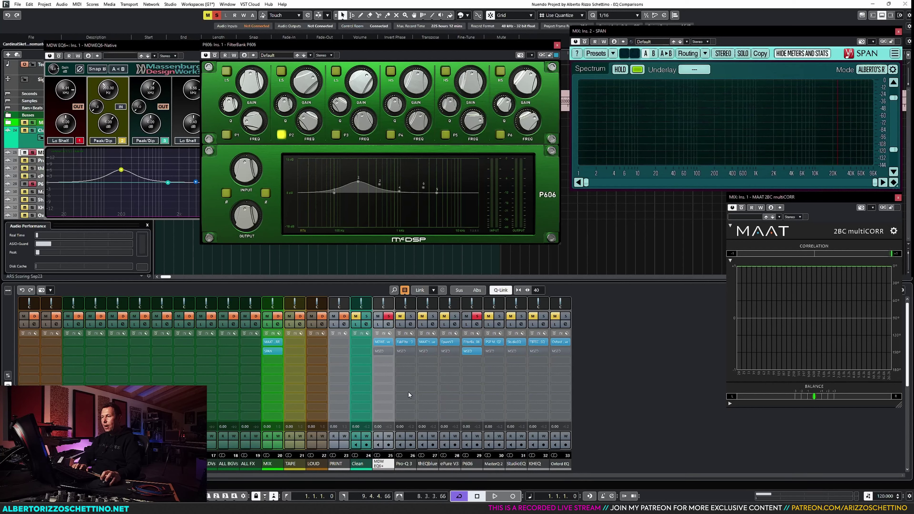
- During playback, set P606 band 2 to a 6.0 dB bell at Q 1.00 matching MDW EQ6
key(space)
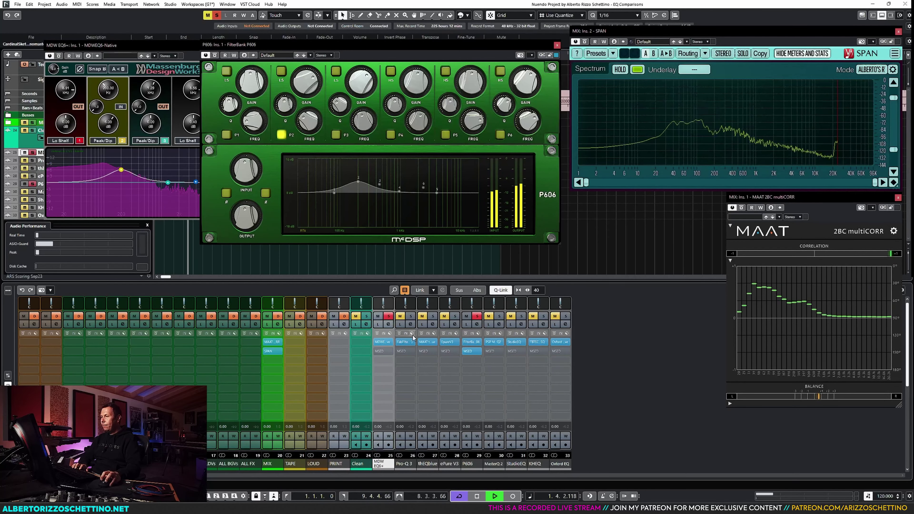
mouse_move(340, 108)
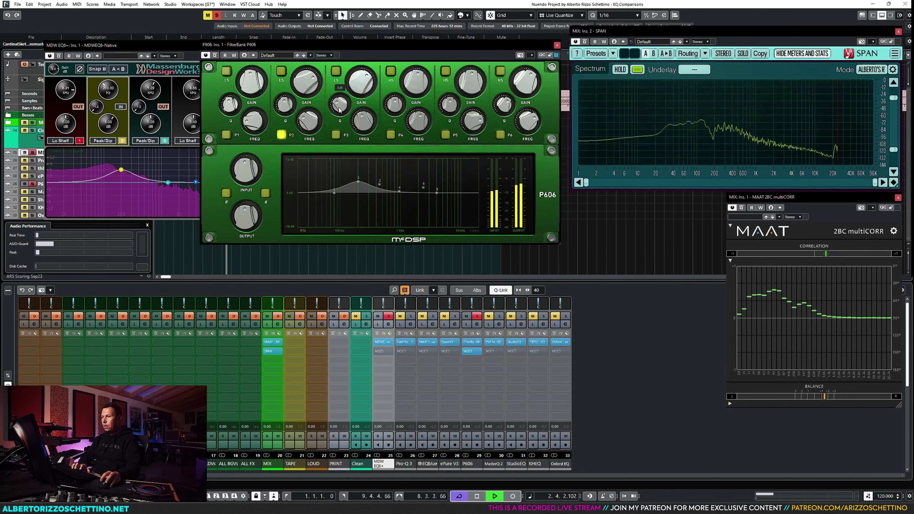
mouse_move(281, 107)
drag(280, 107, 284, 108)
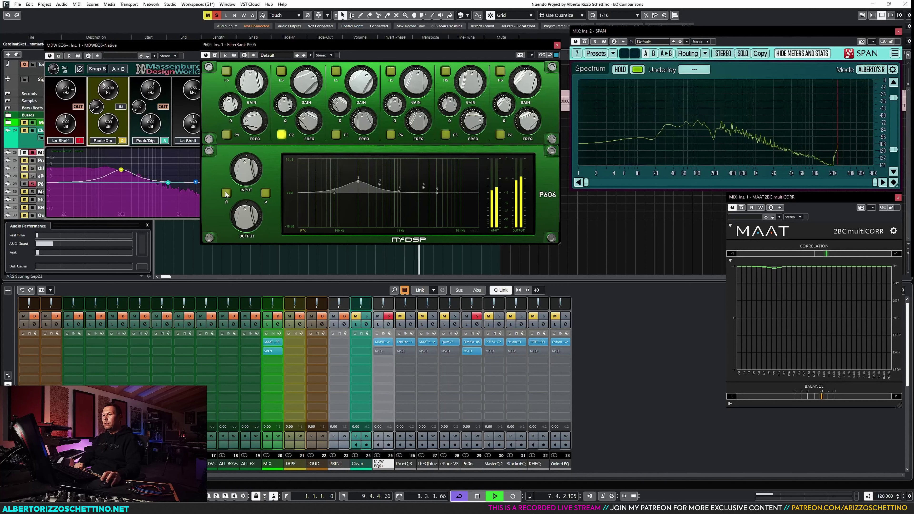
mouse_move(299, 83)
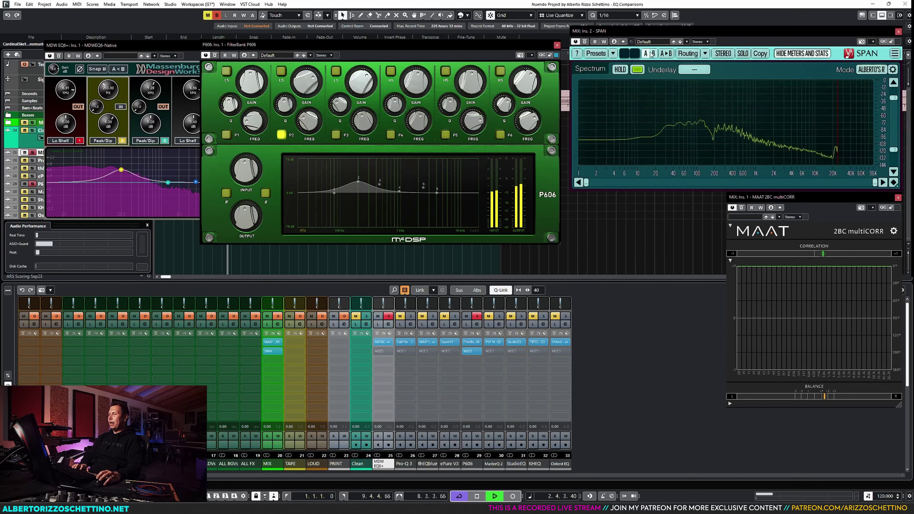
key(space)
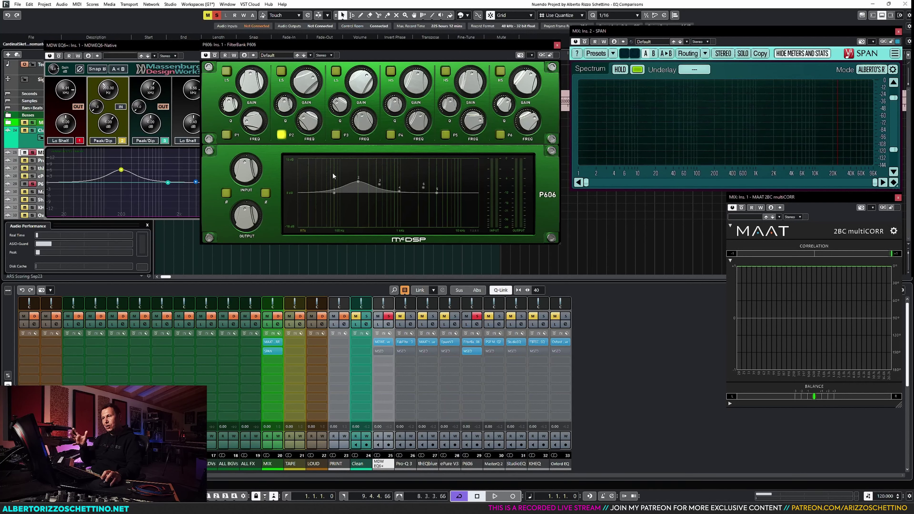
mouse_move(284, 113)
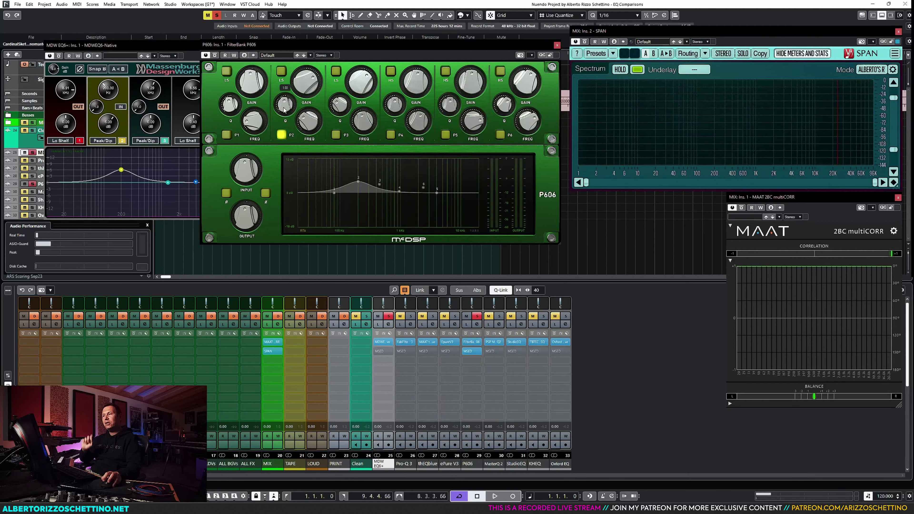
- Drop both P606 and MDW EQ6 band-2 Q to minimum (0.1) and A/B them during playback
drag(284, 110, 279, 229)
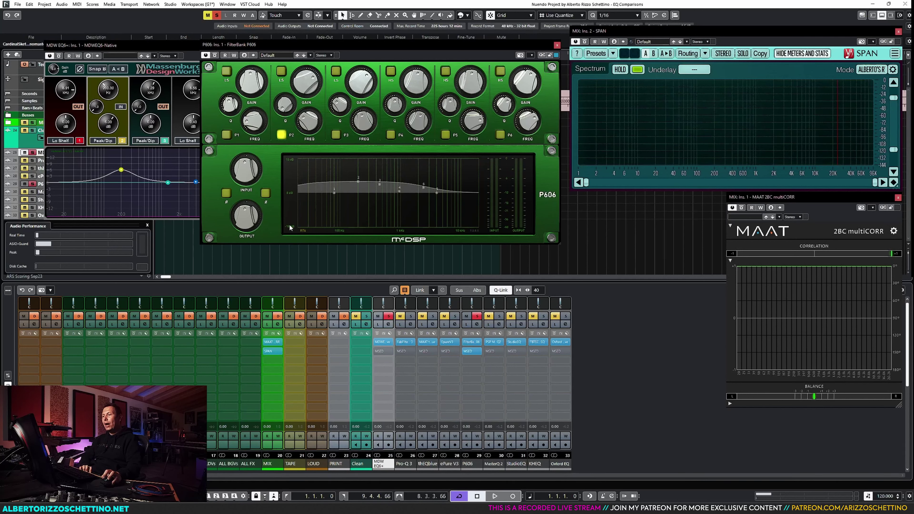
drag(96, 106, 91, 174)
key(space)
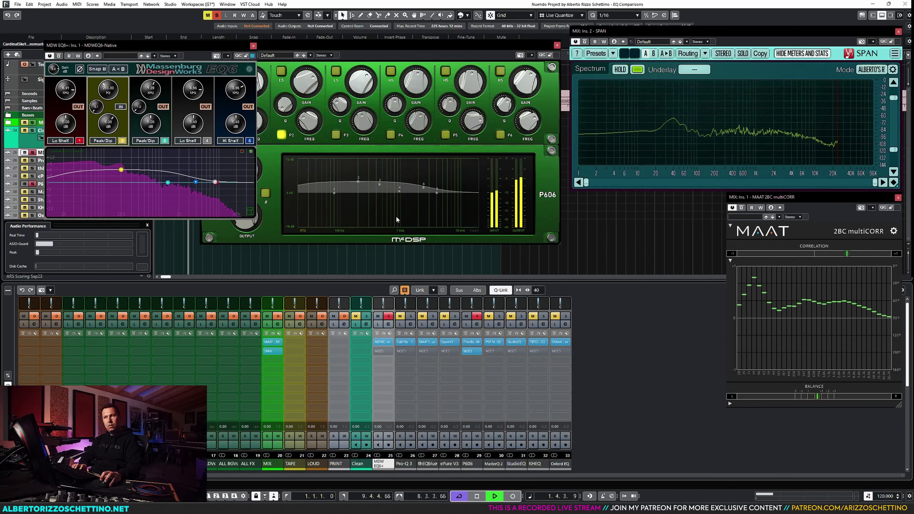
click(321, 110)
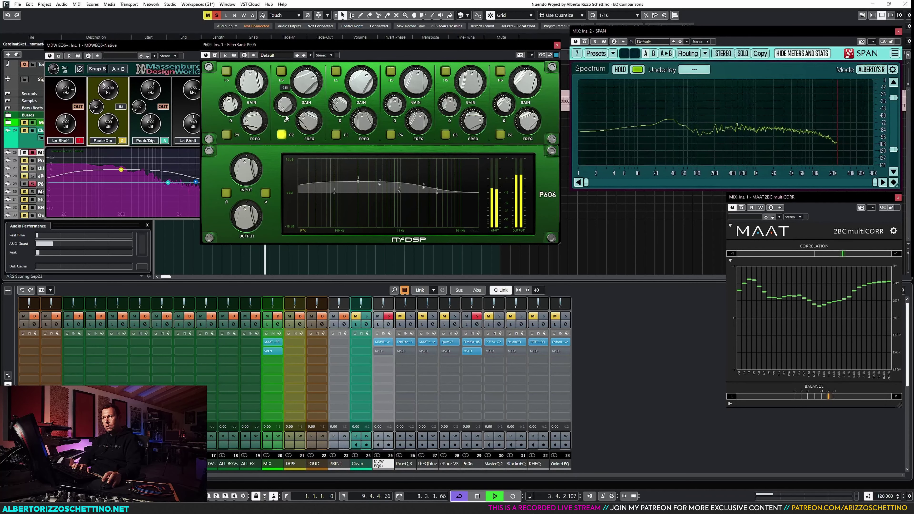
key(space)
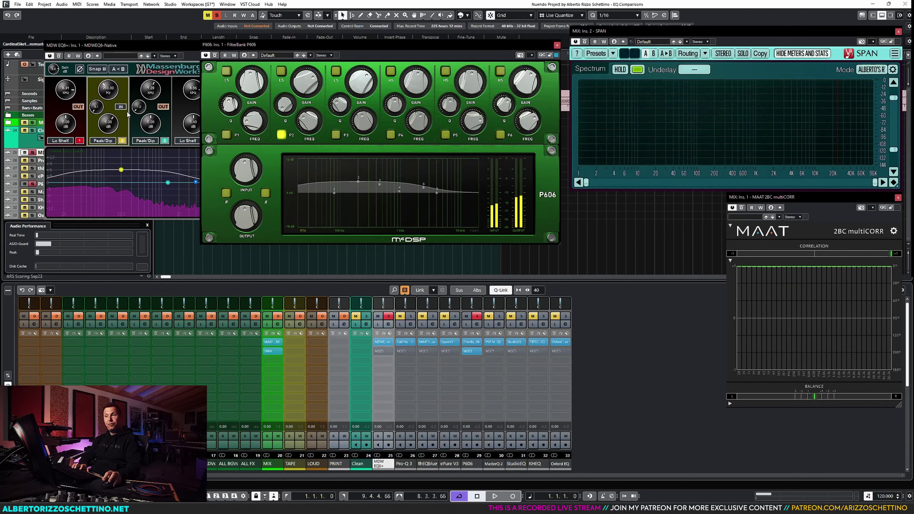
key(space)
click(96, 111)
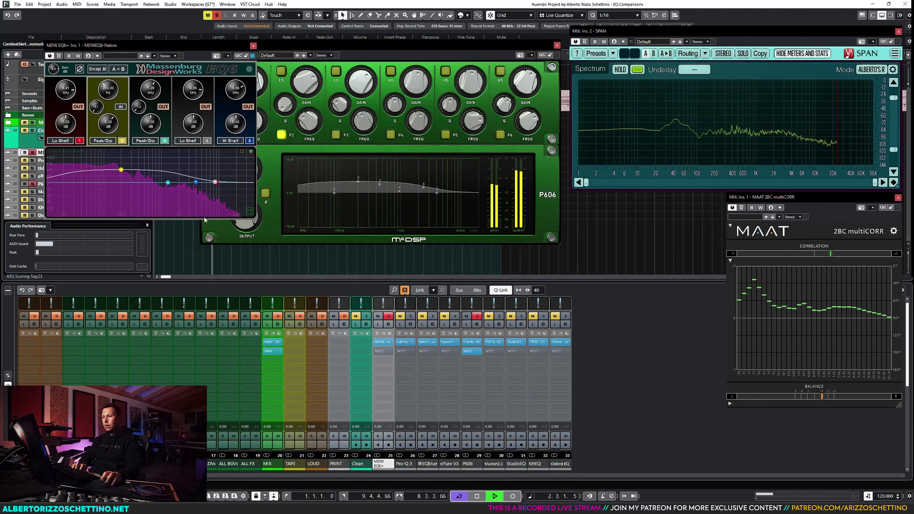
click(321, 141)
key(space)
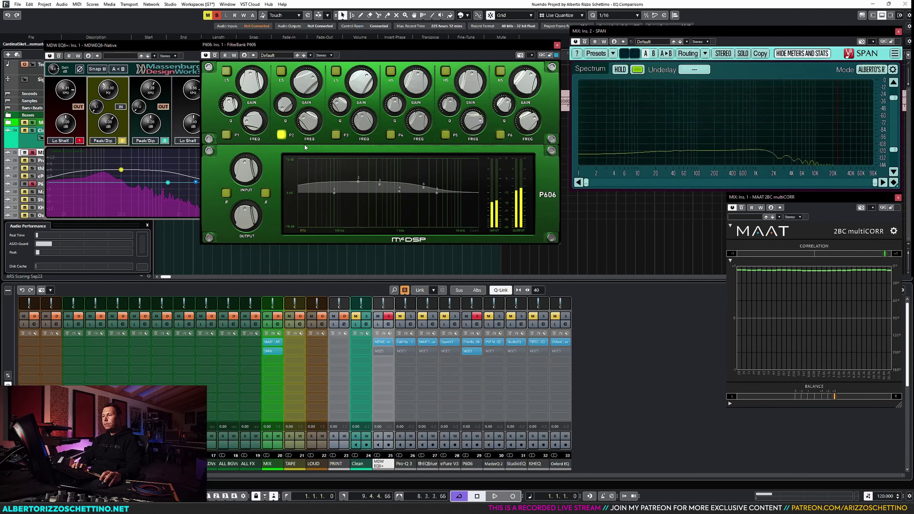
- Raise P606 band-2 Q to its 10.00 maximum for a narrow peak
mouse_move(284, 109)
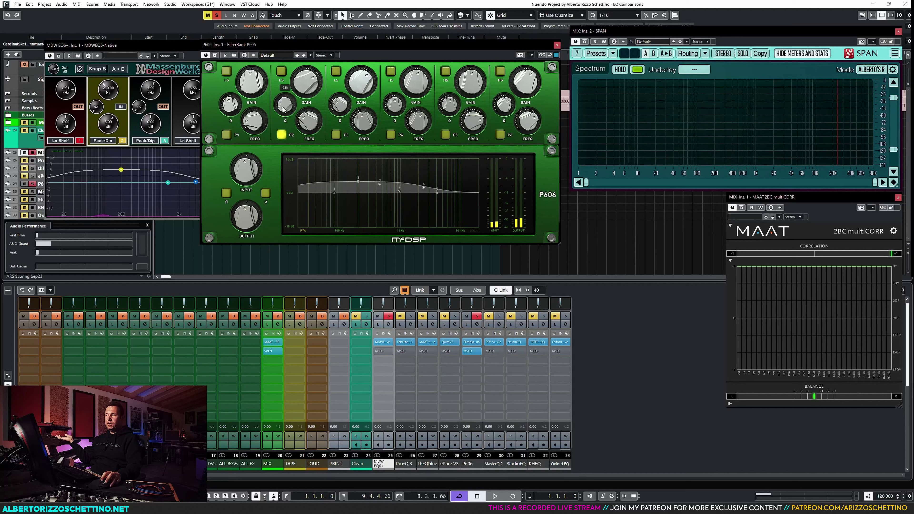
mouse_move(243, 224)
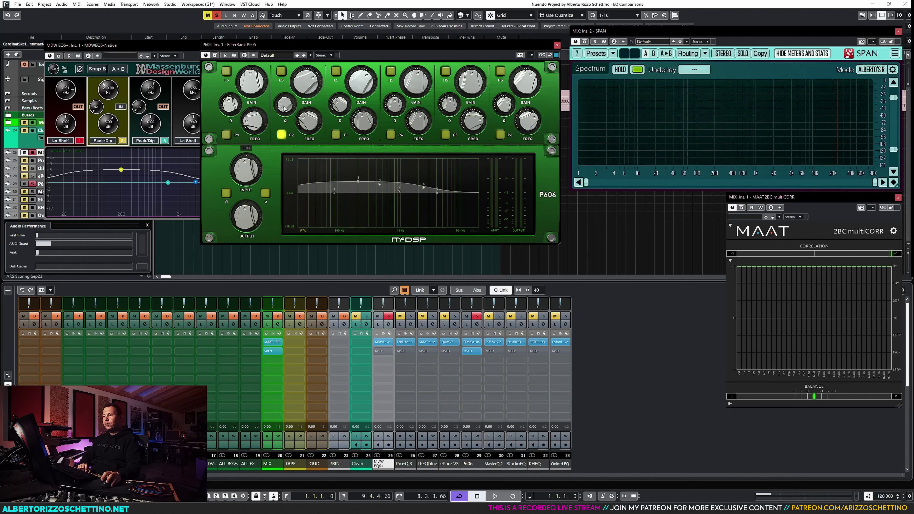
scroll(285, 111, up, 5)
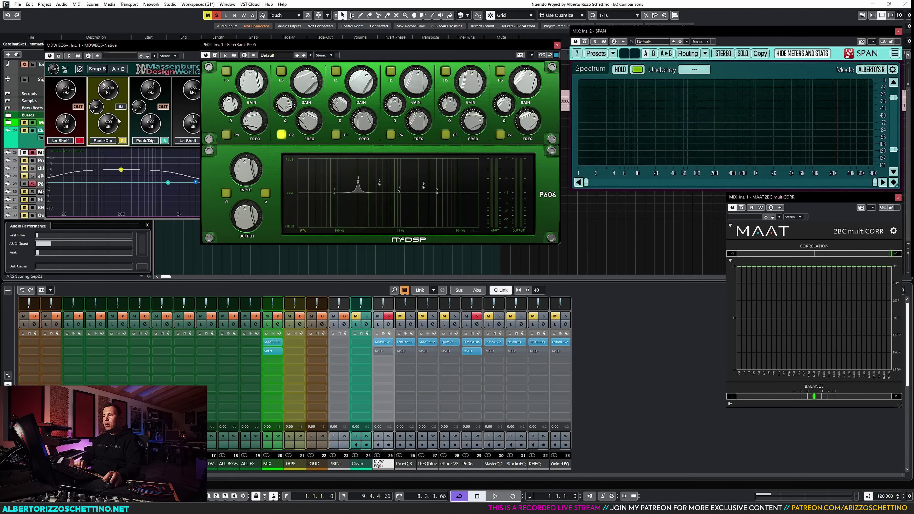
- Narrow MDW EQ6 band 2 to a sharp peak and listen to the narrow-bell comparison
drag(96, 107, 136, 4)
key(space)
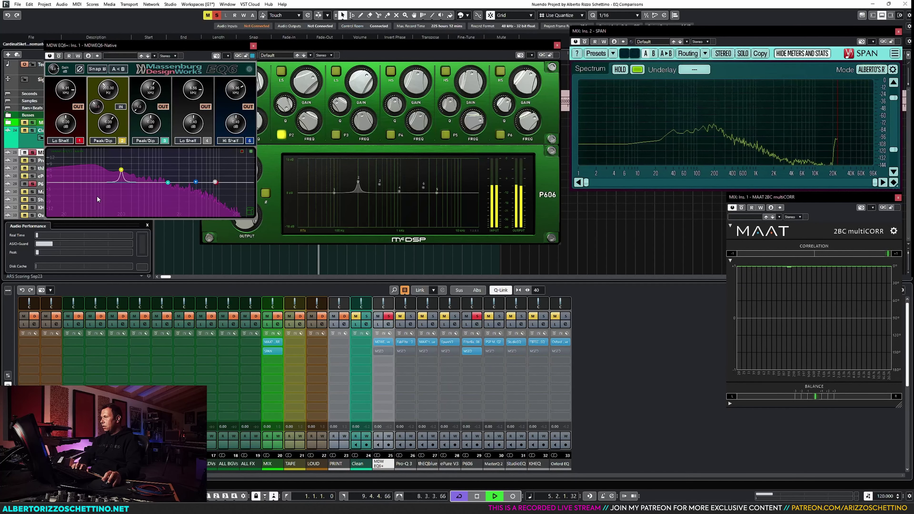
key(space)
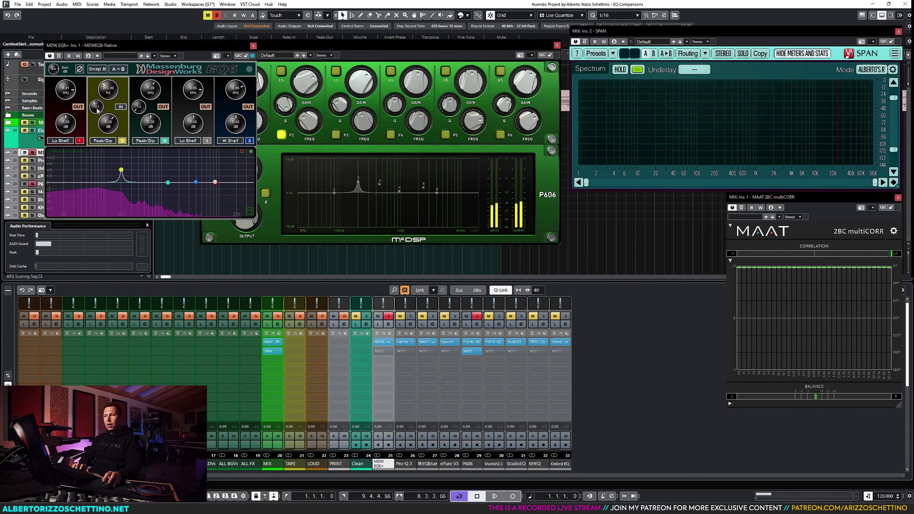
scroll(96, 107, down, 1)
scroll(96, 106, up, 1)
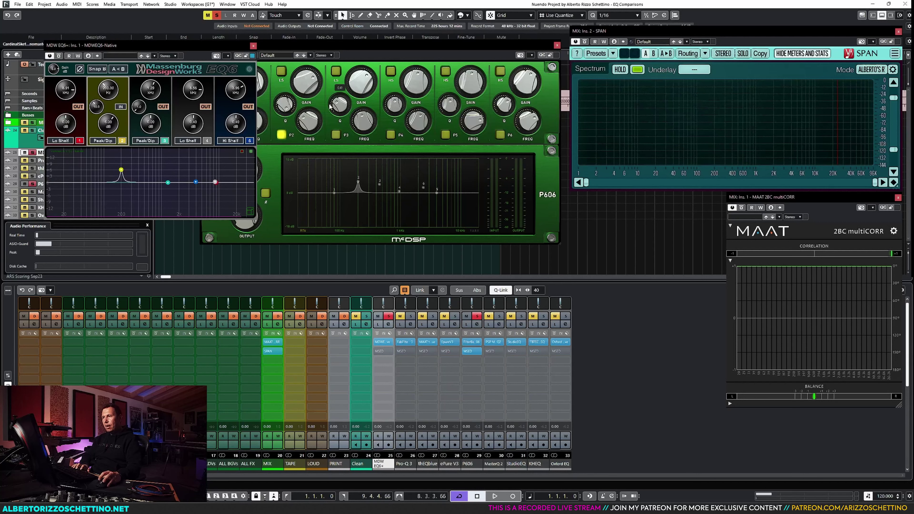
- Run a null test of the McDSP P606 against the MDW EQ6
click(265, 46)
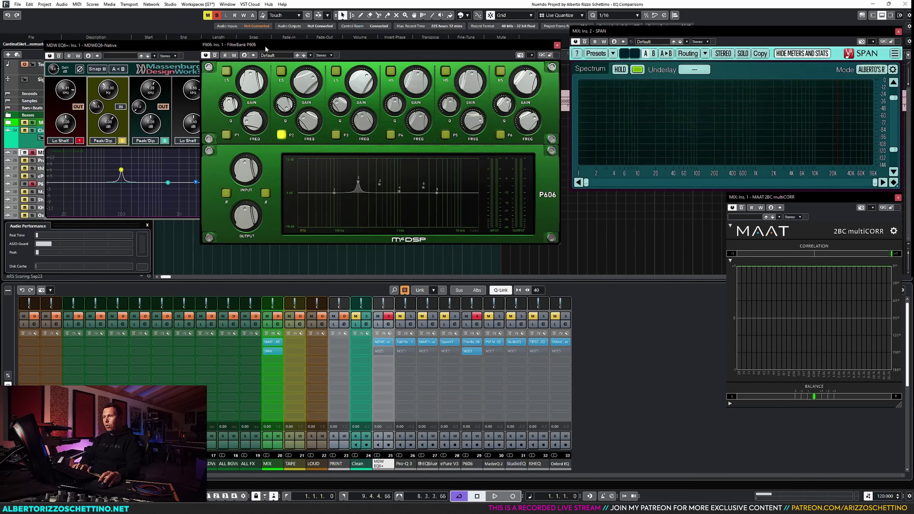
click(190, 46)
key(space)
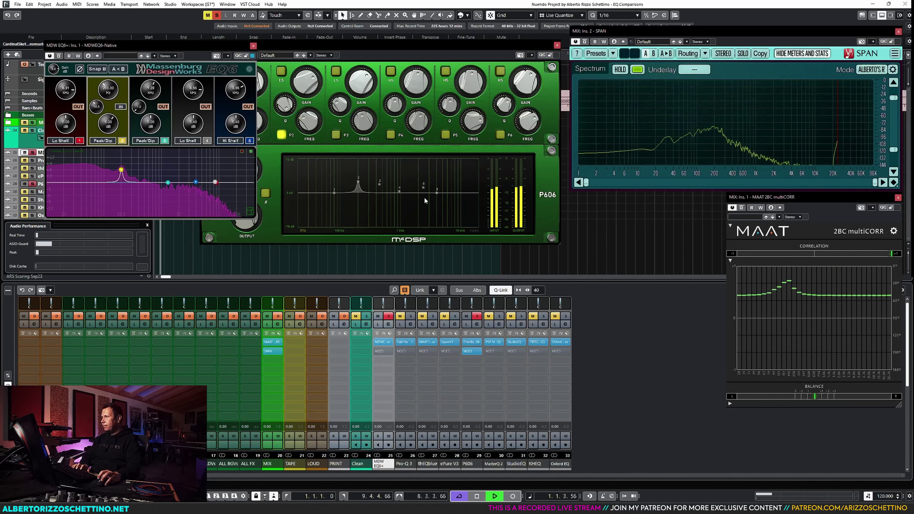
key(space)
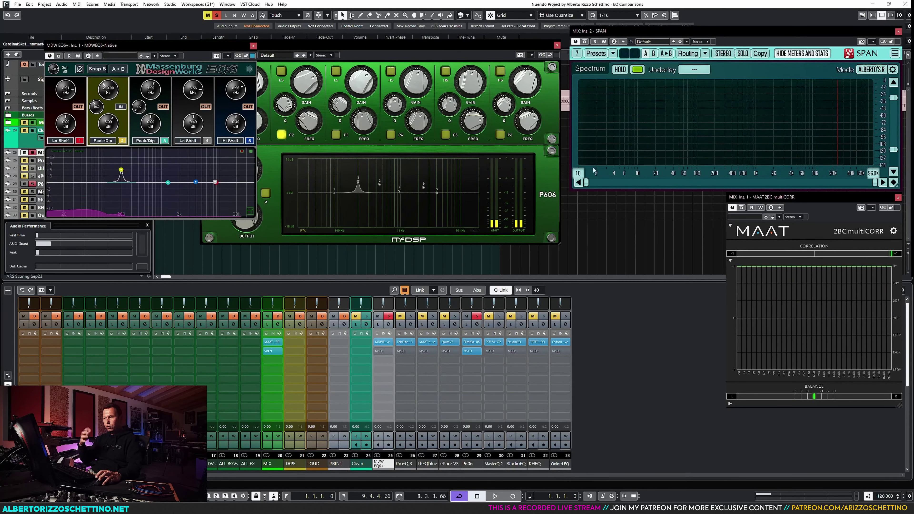
- Open FabFilter Pro-Q 3 and widen the EQ6 band 2 bell to Q 0.1
mouse_move(314, 109)
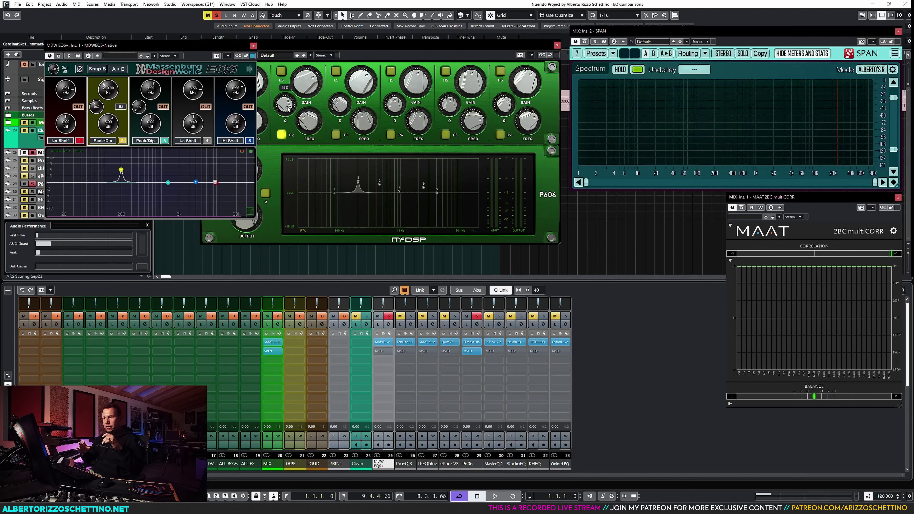
click(404, 342)
drag(96, 107, 97, 111)
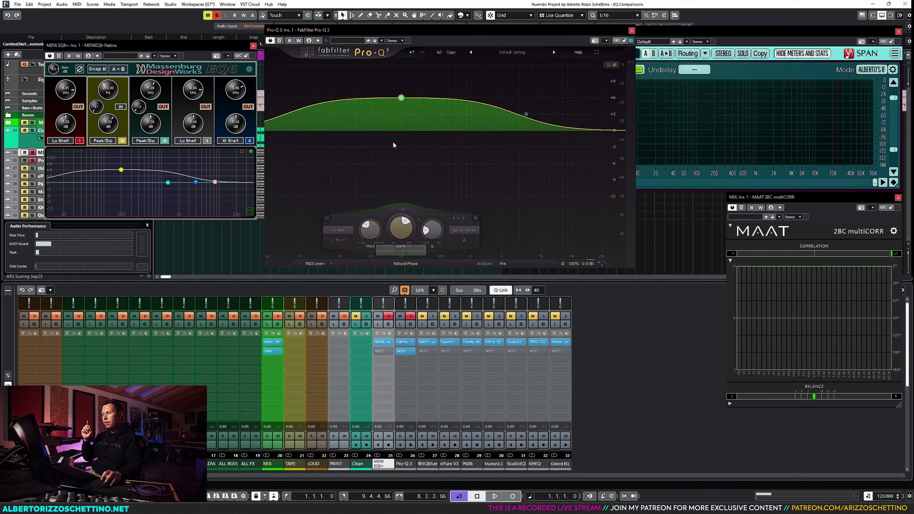
mouse_move(401, 101)
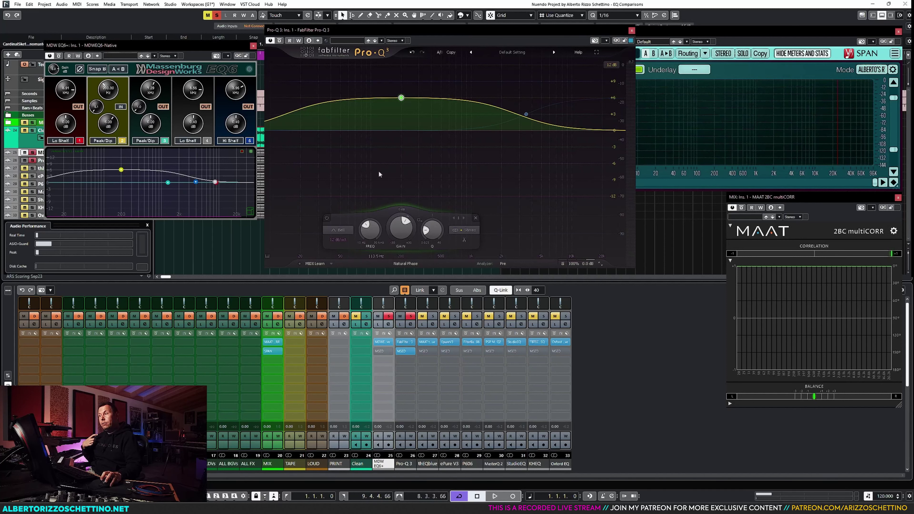
- Narrow EQ6 band 2 to Q 25.6 and set the Pro-Q 3 band near Q 23.4, comparing during playback
drag(426, 236, 428, 222)
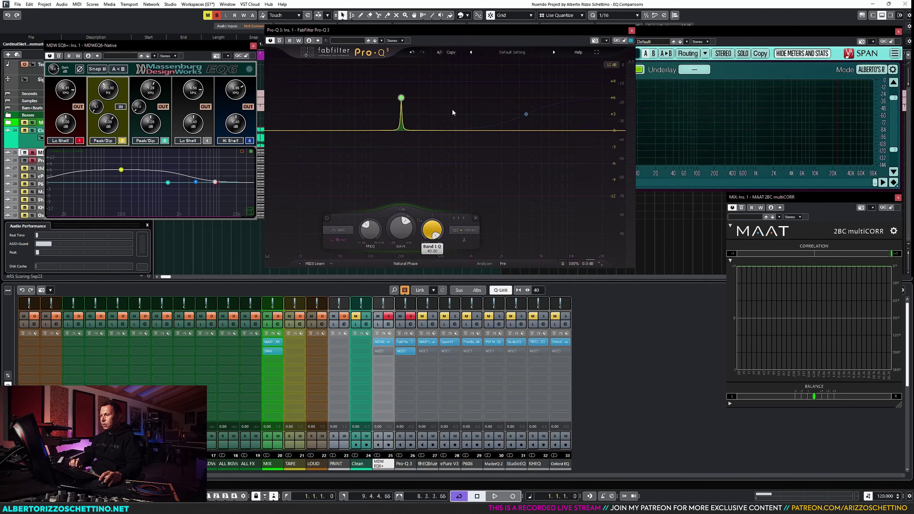
drag(96, 106, 97, 94)
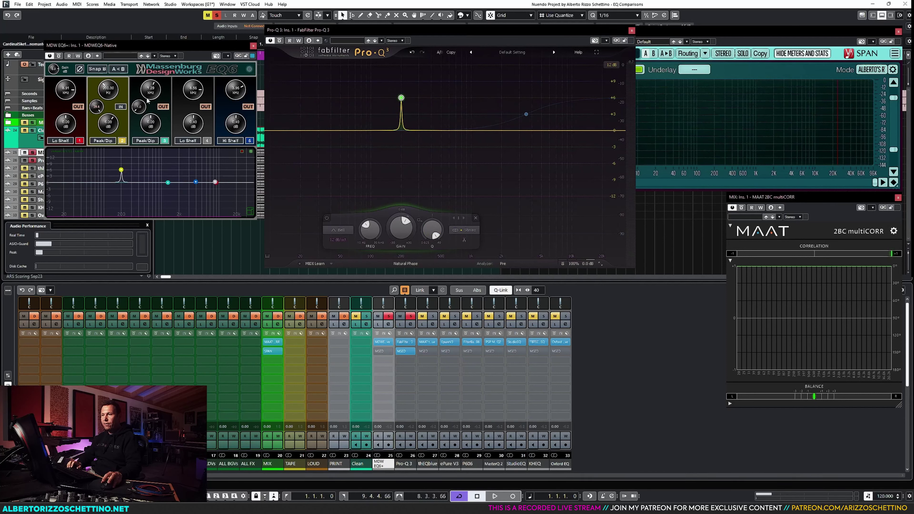
key(space)
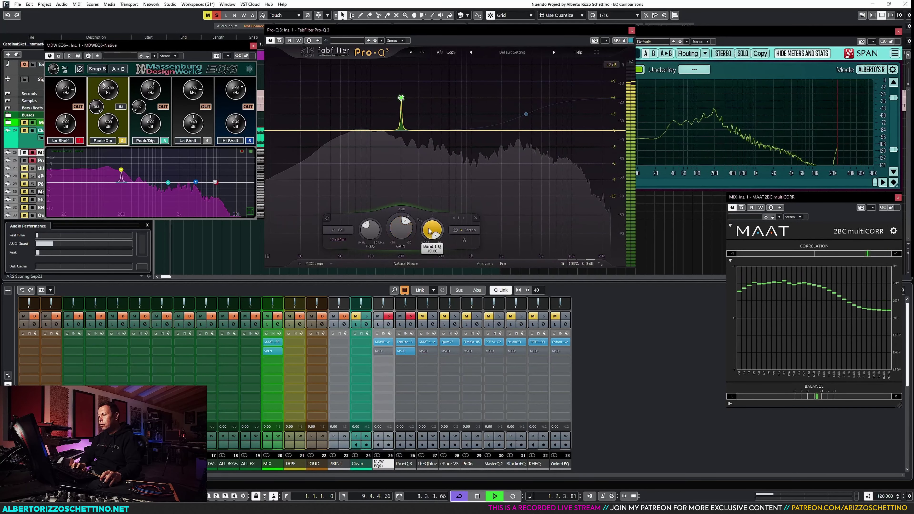
drag(428, 242, 420, 276)
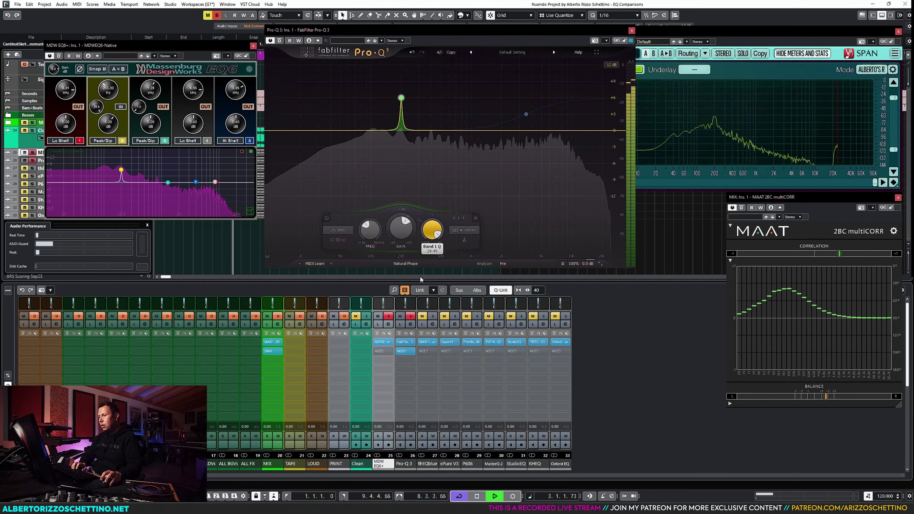
key(space)
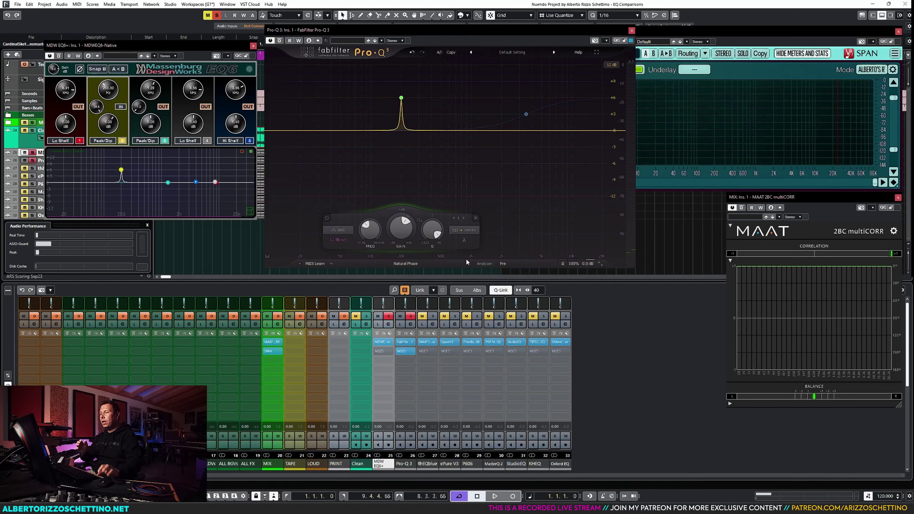
- Close the FabFilter Pro-Q 3 plugin window
mouse_move(434, 231)
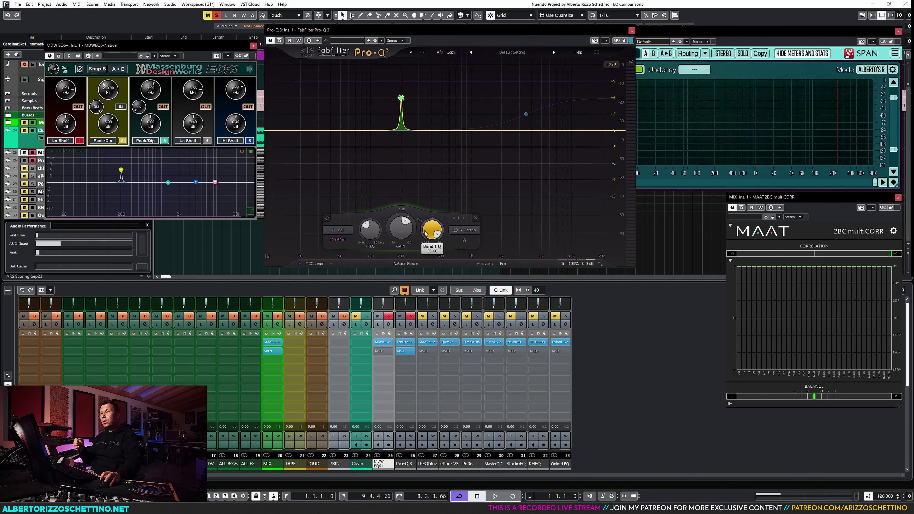
scroll(432, 230, up, 2)
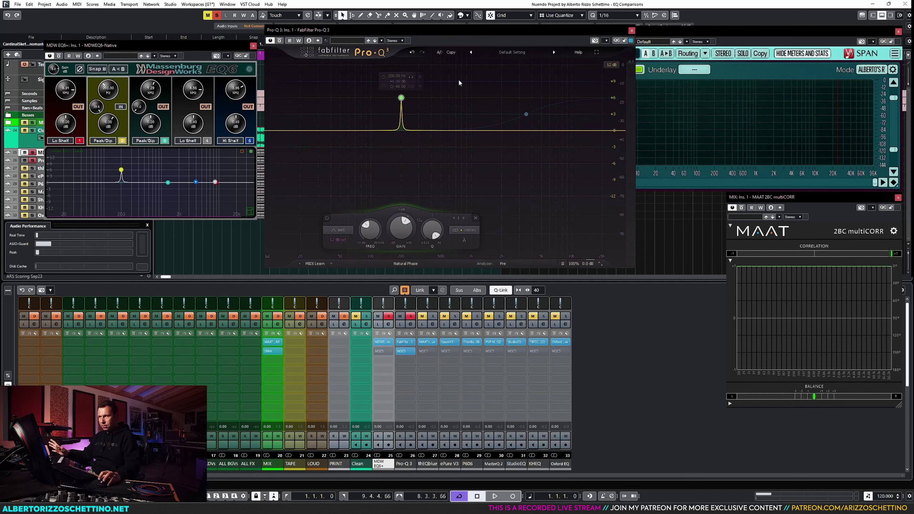
click(632, 31)
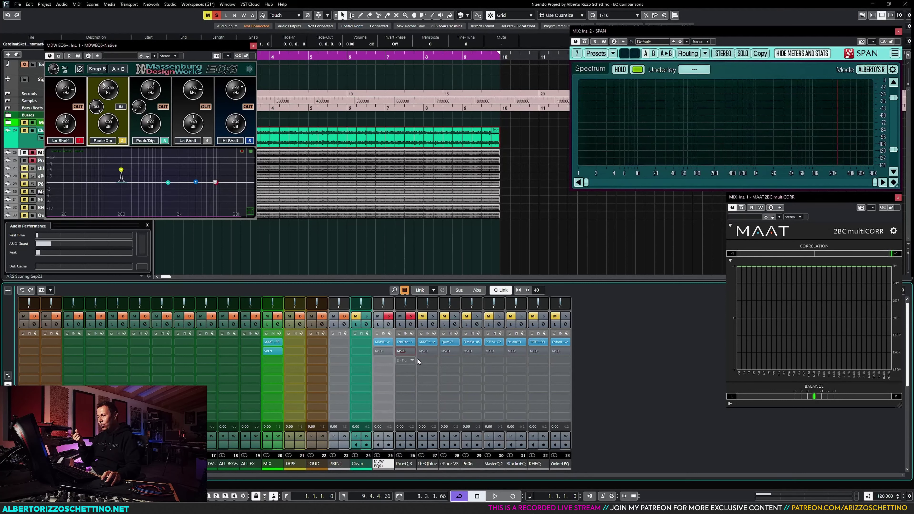
- Solo the MasterQ2 channel and set PSP MasterQ2 band 3 to 200 Hz, +6 dB
click(493, 343)
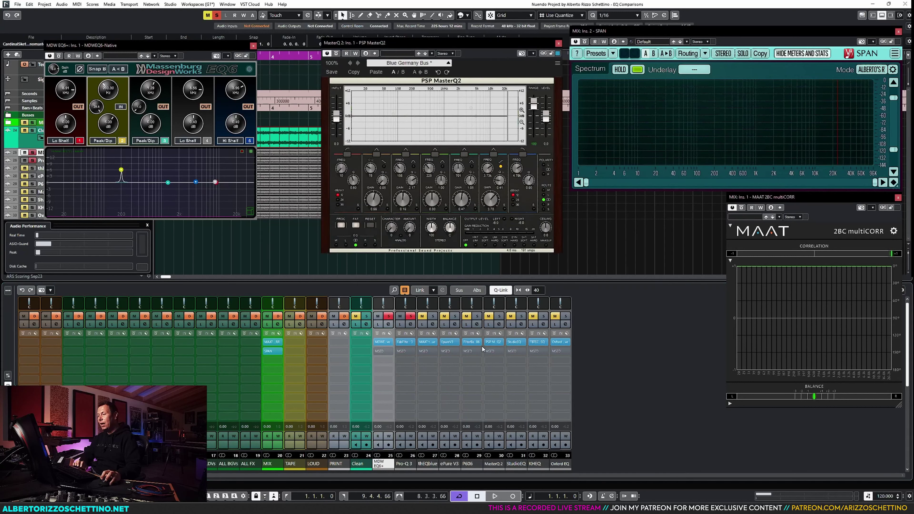
ctrl+click(499, 316)
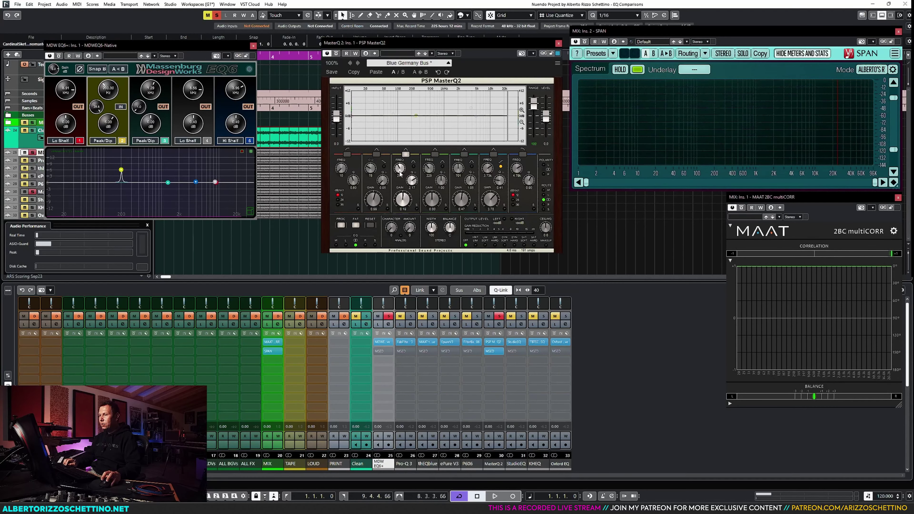
text(200)
key(Return)
ctrl+click(412, 180)
double_click(403, 209)
text(6)
key(Return)
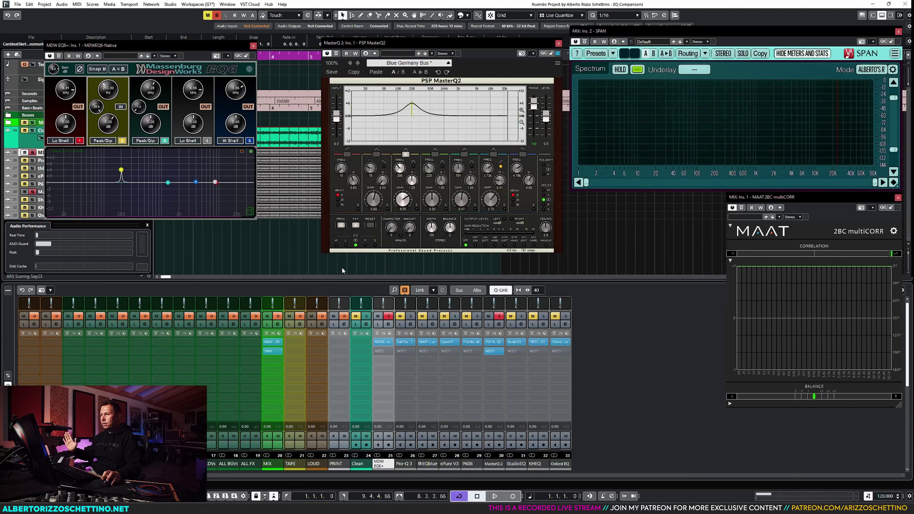
- Set EQ6 band 2 Q to 1.0 and widen MasterQ2 band 3 to Q 0.71, comparing during playback
text(1)
key(Return)
key(space)
key(space)
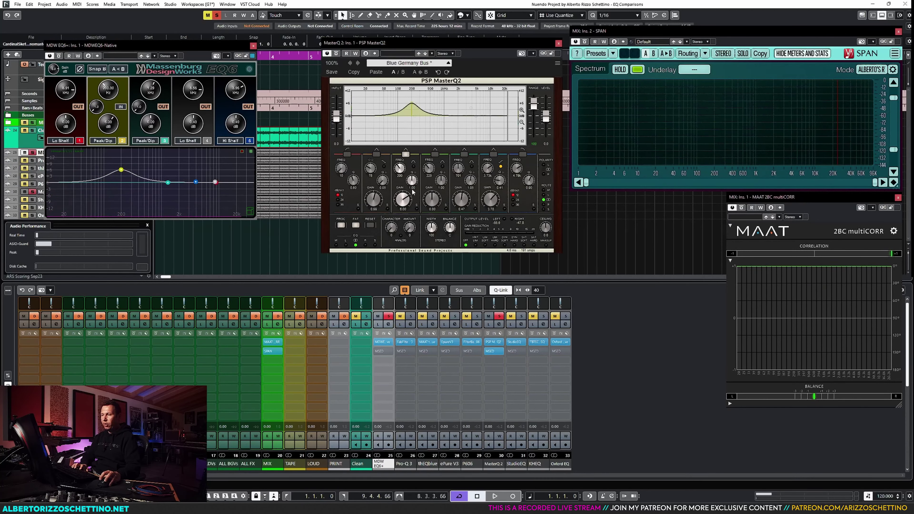
key(space)
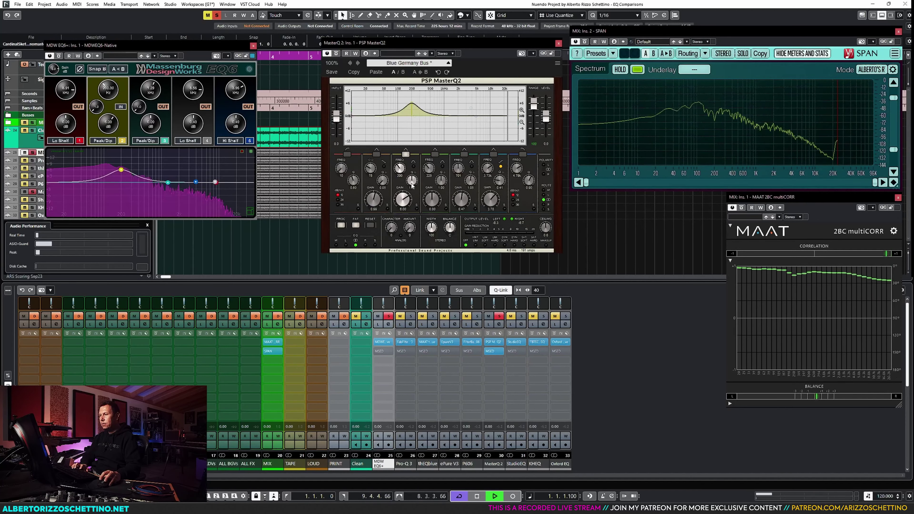
drag(412, 186, 413, 196)
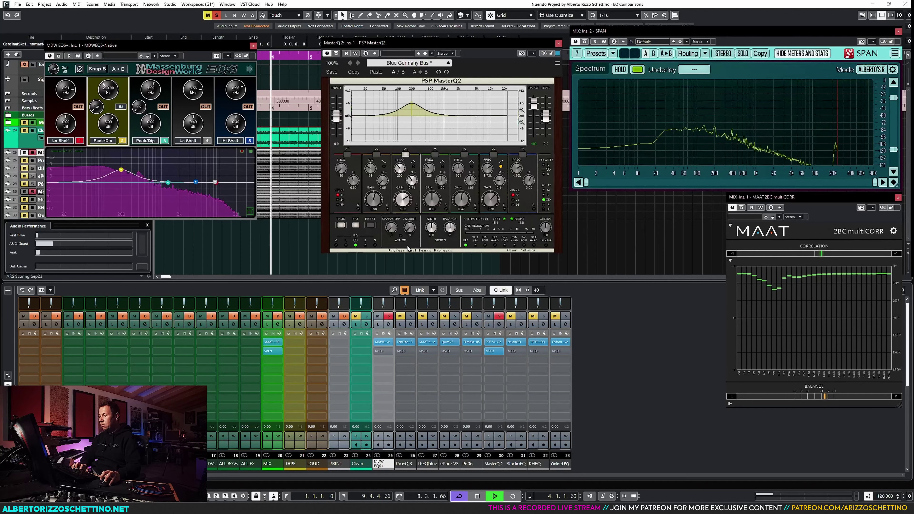
key(space)
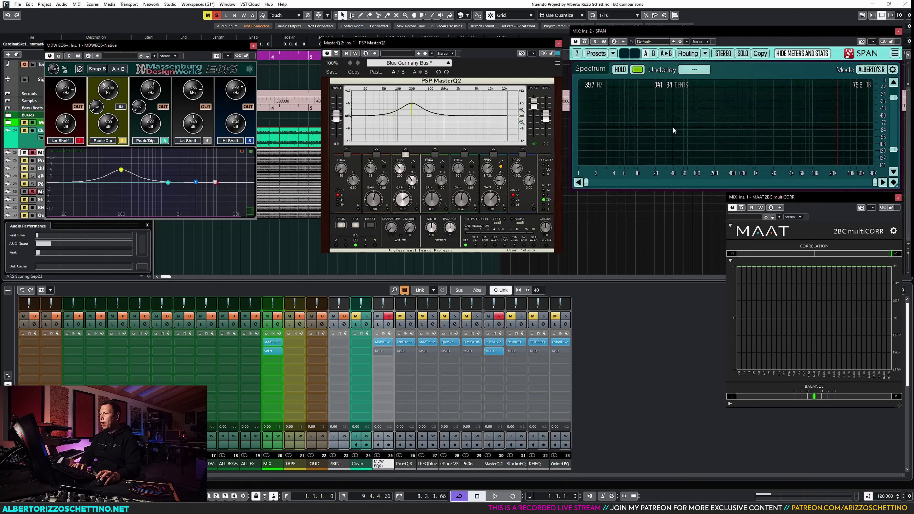
key(space)
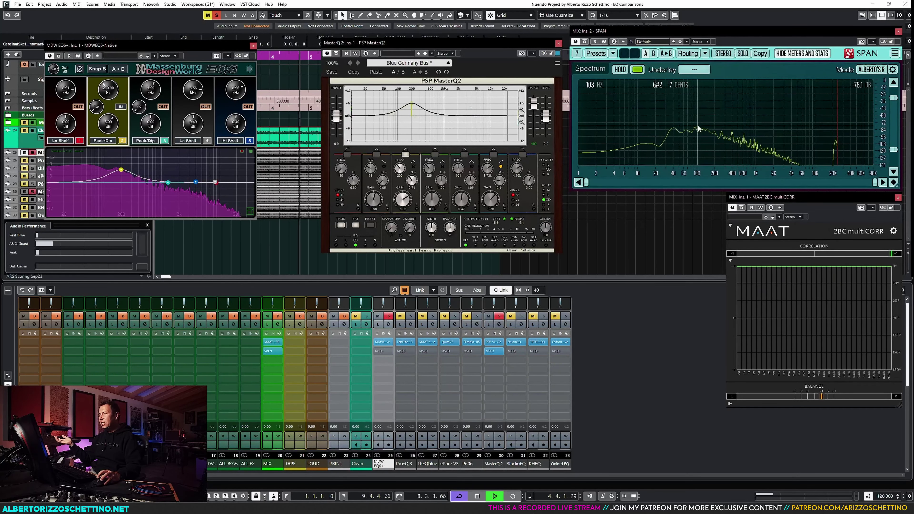
key(space)
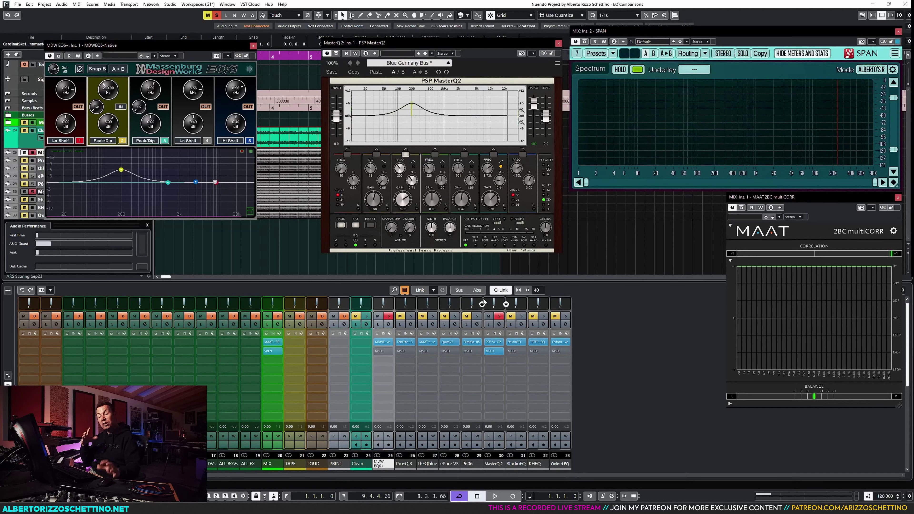
- Toggle the channel 30 MSED insert, then widen MasterQ2 to Q 0.05 and EQ6 band 2 to Q 0.1
click(490, 352)
click(487, 351)
click(416, 174)
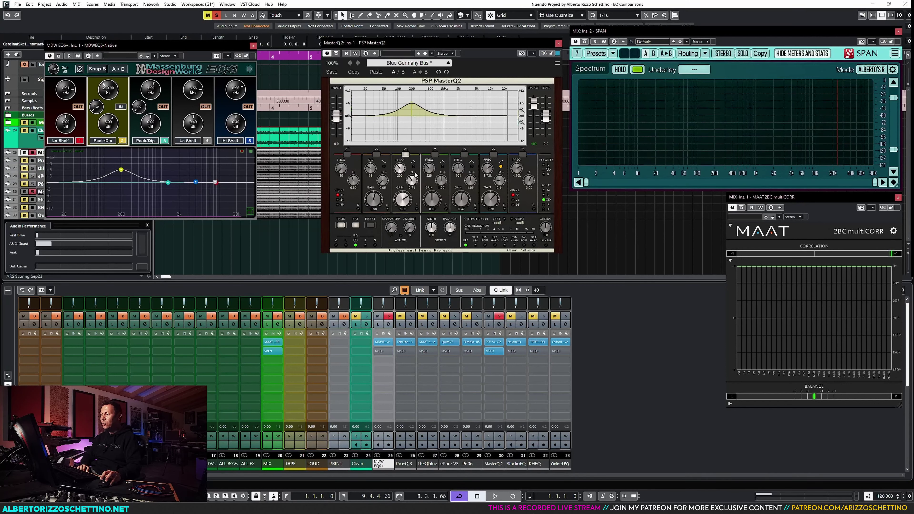
drag(416, 174, 331, 194)
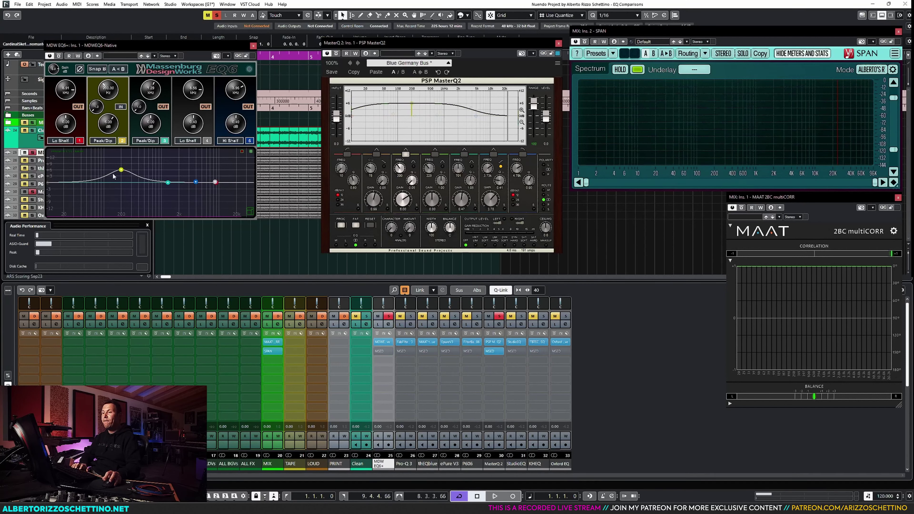
drag(100, 112, 100, 122)
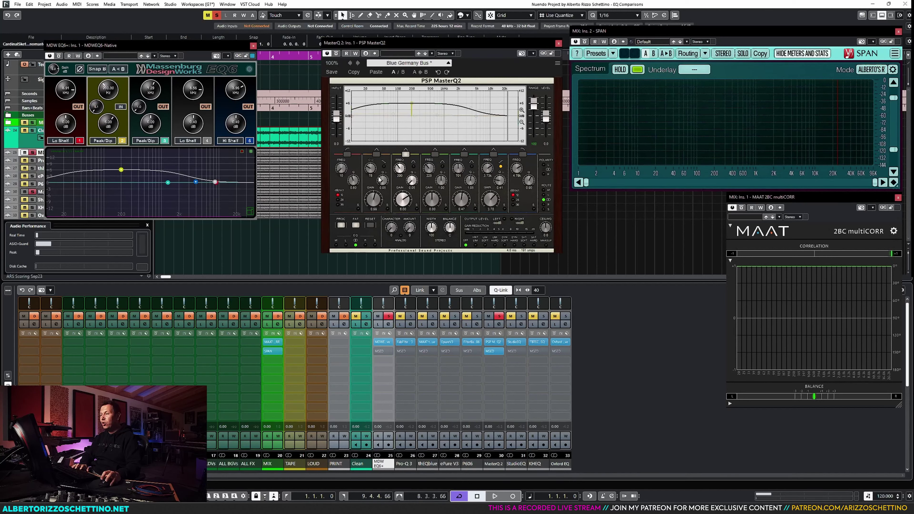
- During playback, raise MasterQ2 band 3 Q from 0.08 to 0.14
key(space)
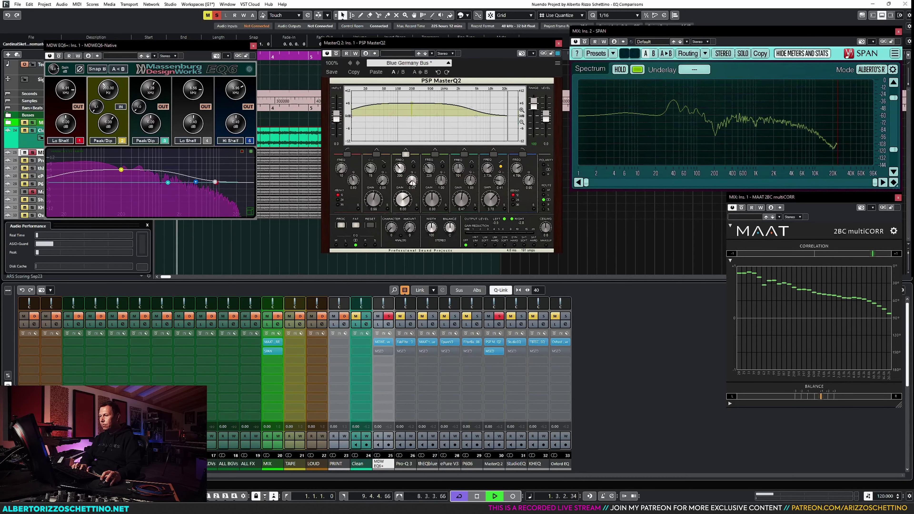
drag(412, 180, 413, 160)
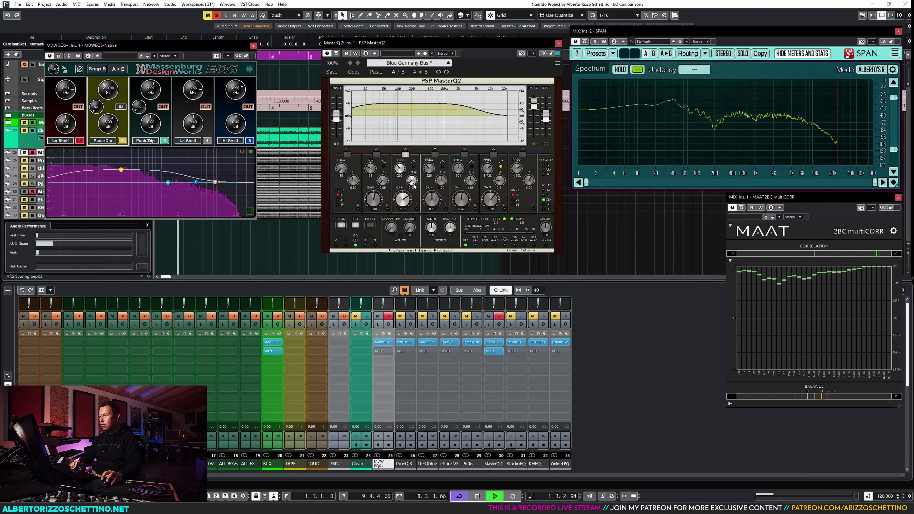
drag(413, 181, 413, 146)
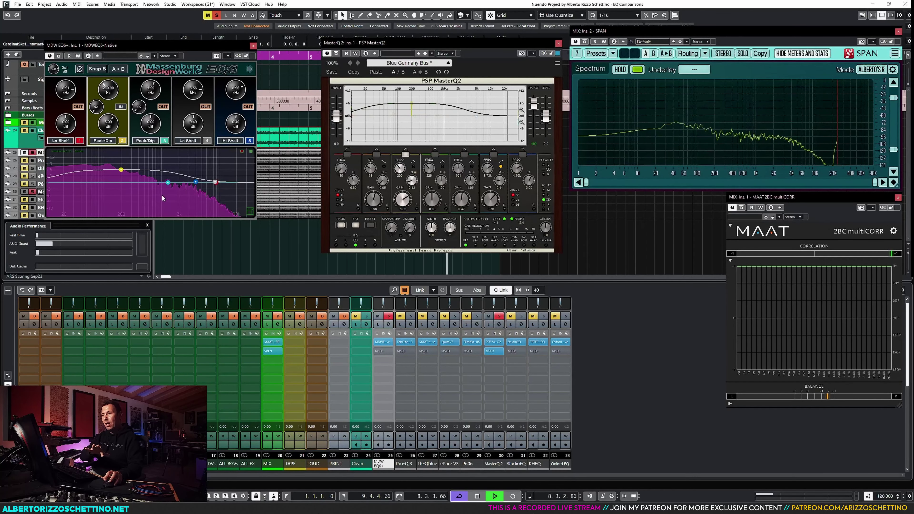
- Toggle MasterQ2 band 2's low-mid peaking mode, stop playback, and narrow band 2 to Q 20
click(413, 167)
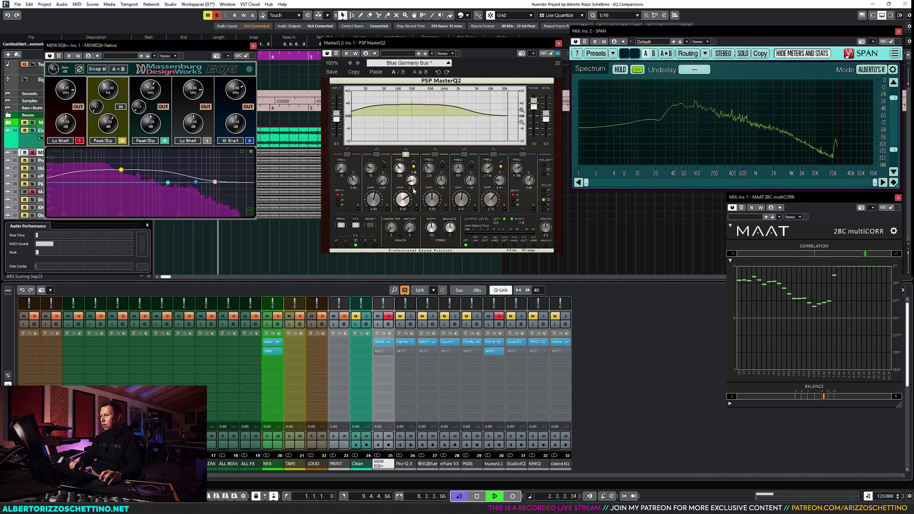
mouse_move(412, 179)
mouse_down()
mouse_move(414, 210)
mouse_move(413, 172)
mouse_up()
key(space)
click(413, 166)
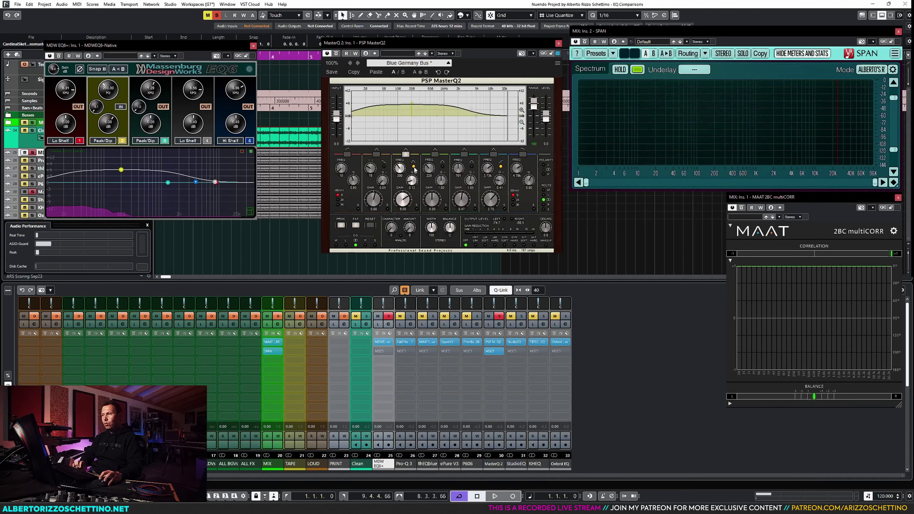
click(413, 167)
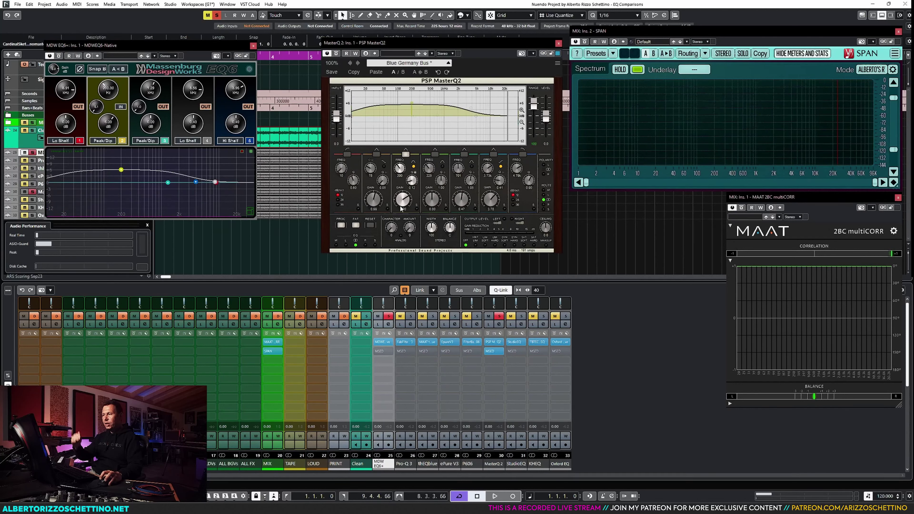
click(414, 167)
drag(407, 187, 445, 40)
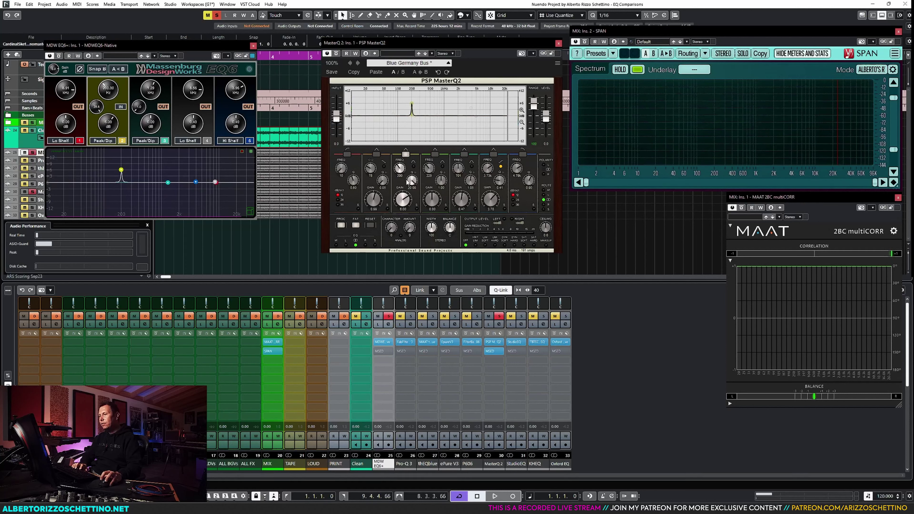
- While playing, lower MDW EQ6 band 2 Q and enter an exact value of 15.3
key(space)
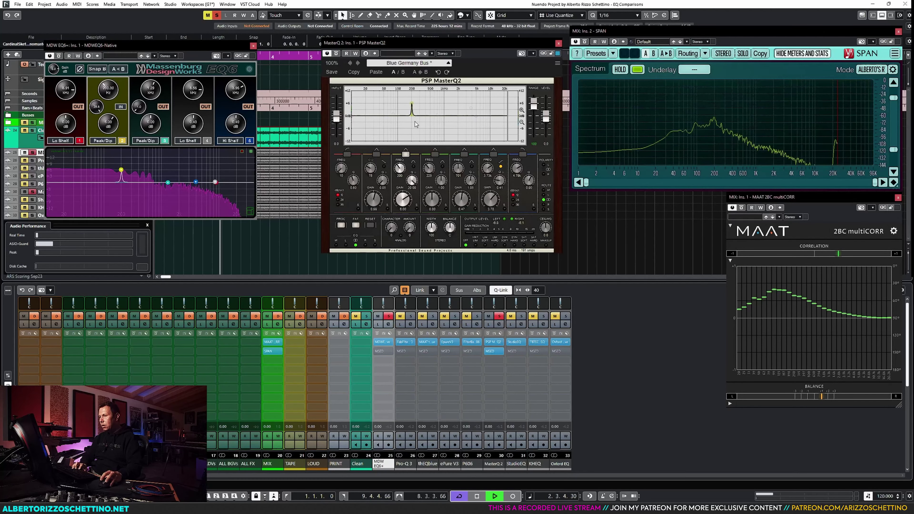
mouse_move(715, 115)
drag(96, 107, 103, 130)
key(space)
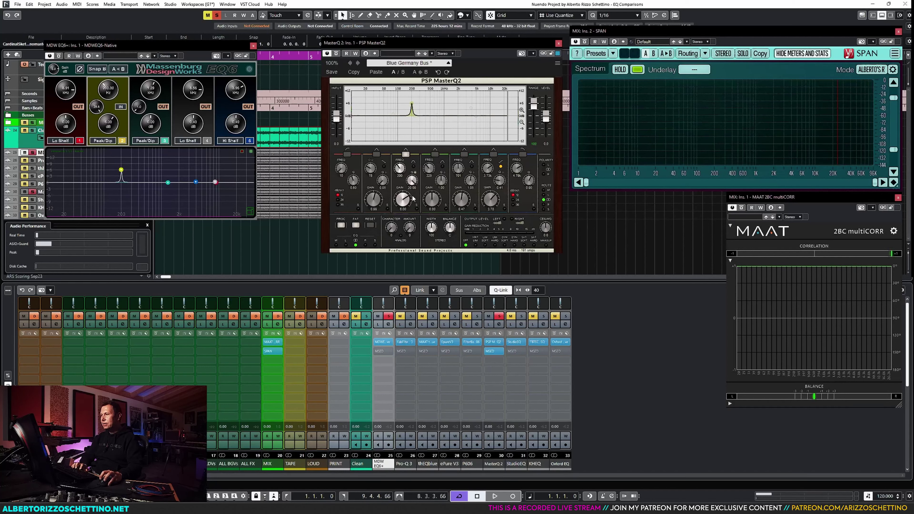
key(space)
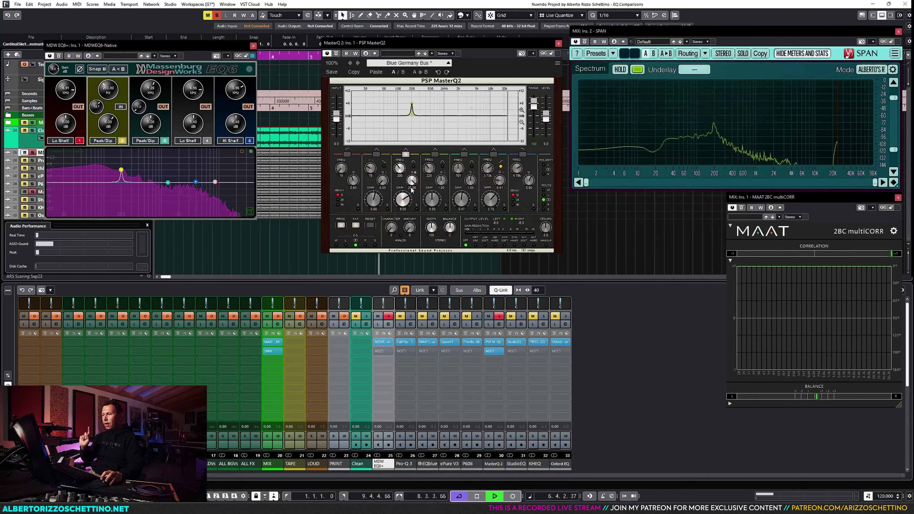
double_click(96, 108)
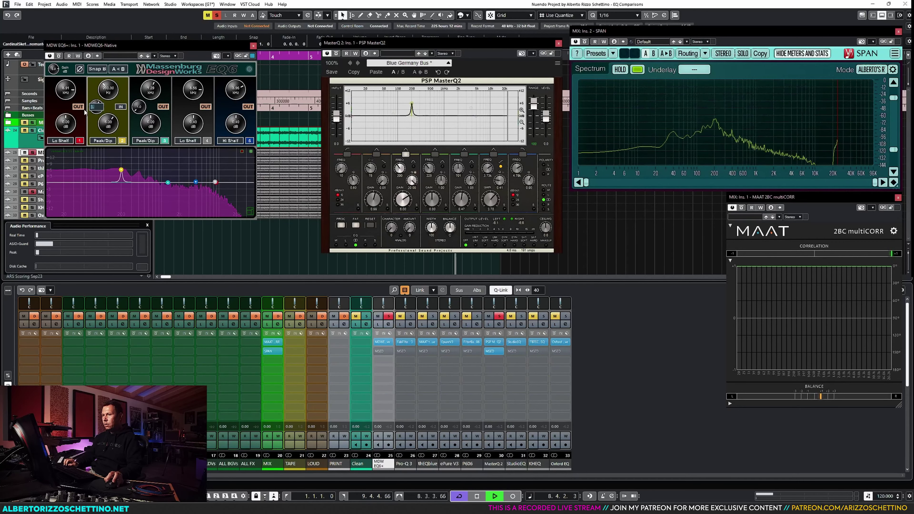
text(15.)
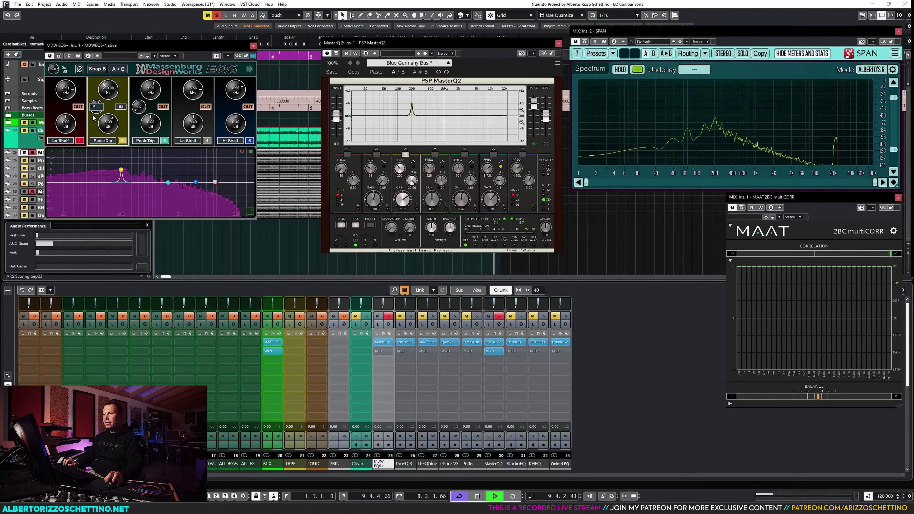
text(3)
key(Return)
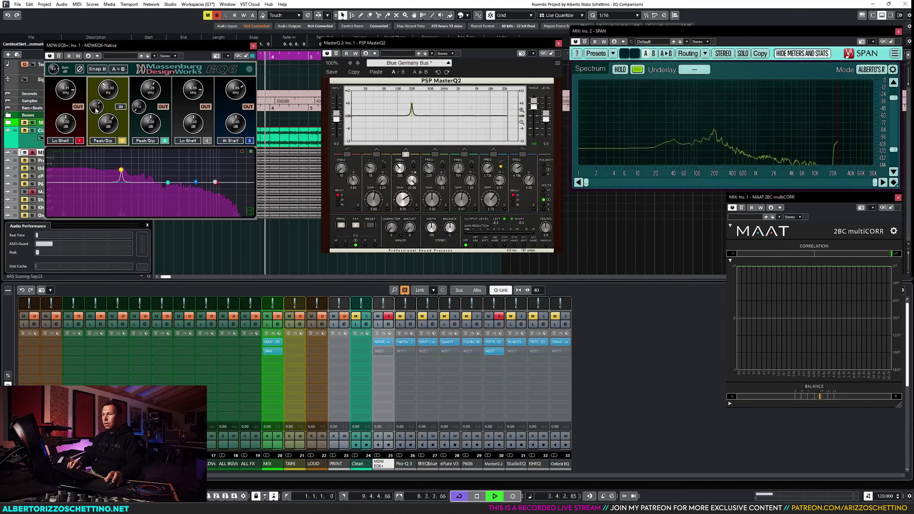
- Stop the transport so the SPAN and MAAT meters go empty
mouse_move(714, 132)
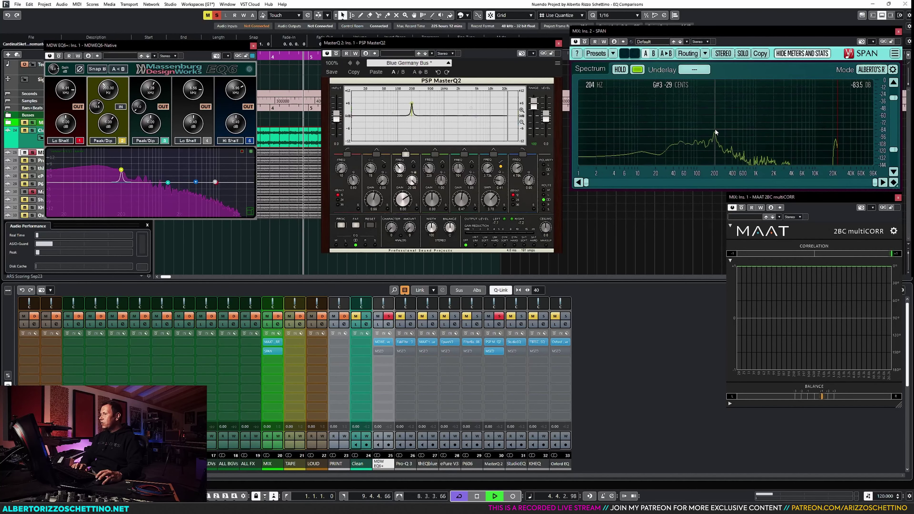
key(space)
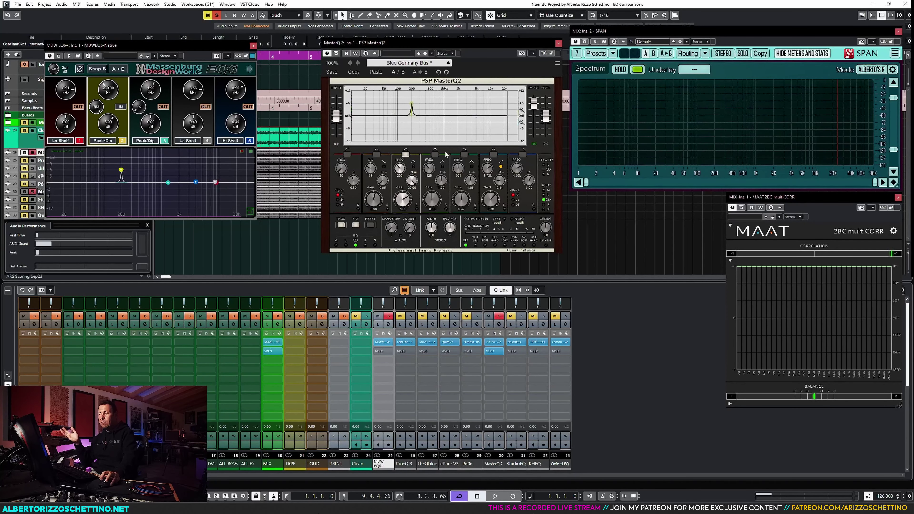
- Close MasterQ2, reset EQ6 band 2 Q to 1.0, and close the EQ6 window
click(558, 44)
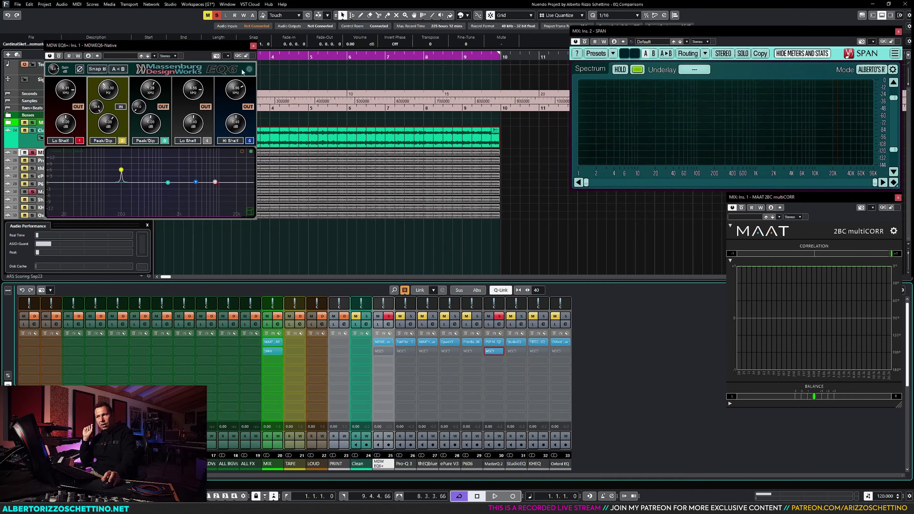
ctrl+click(97, 107)
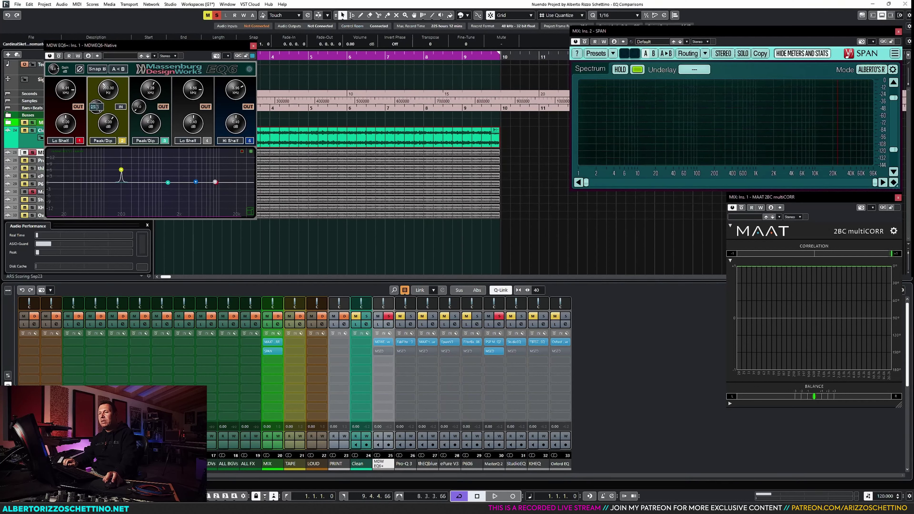
click(253, 46)
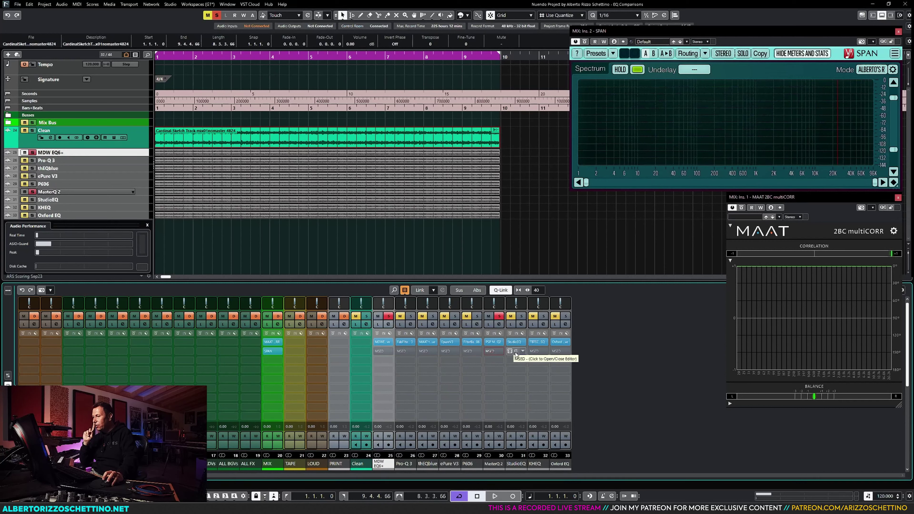
- Open and solo StudioEQ with band 2 at 200 Hz enabled, reopen MDW EQ6, and start playback
click(515, 343)
click(521, 316)
click(499, 316)
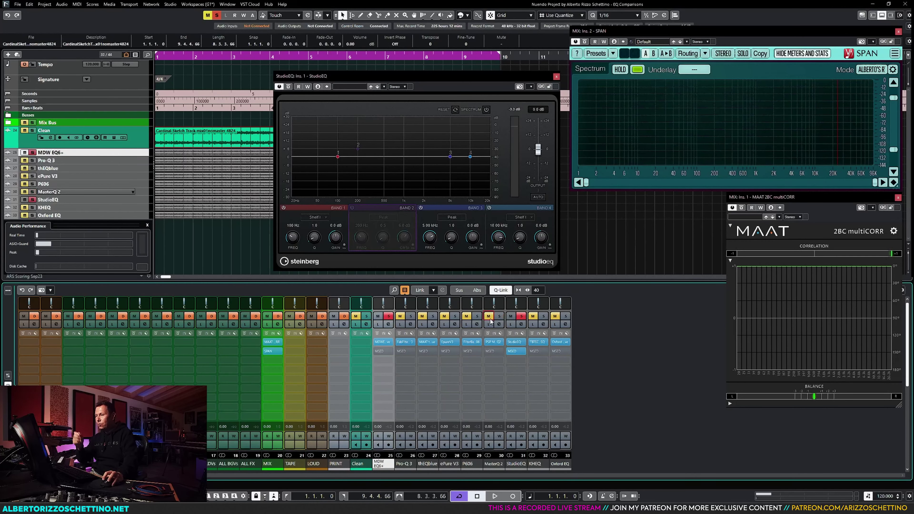
click(351, 208)
click(383, 343)
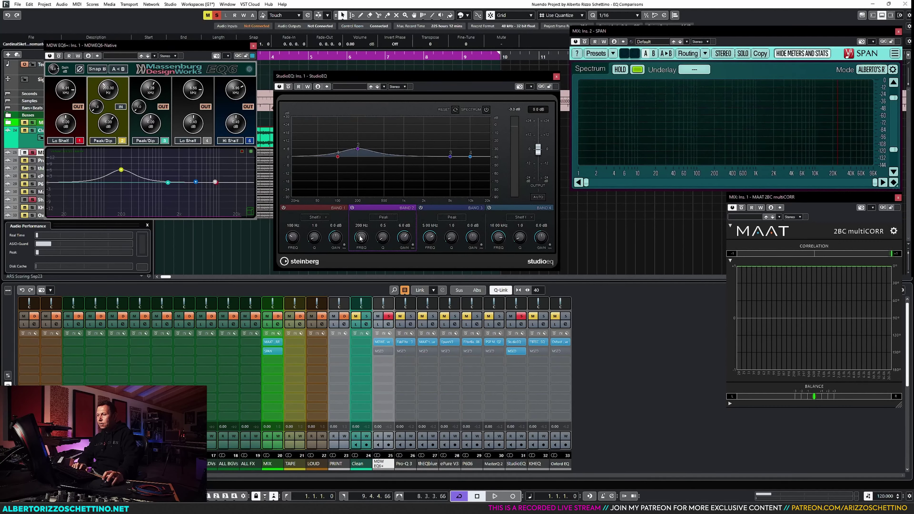
key(space)
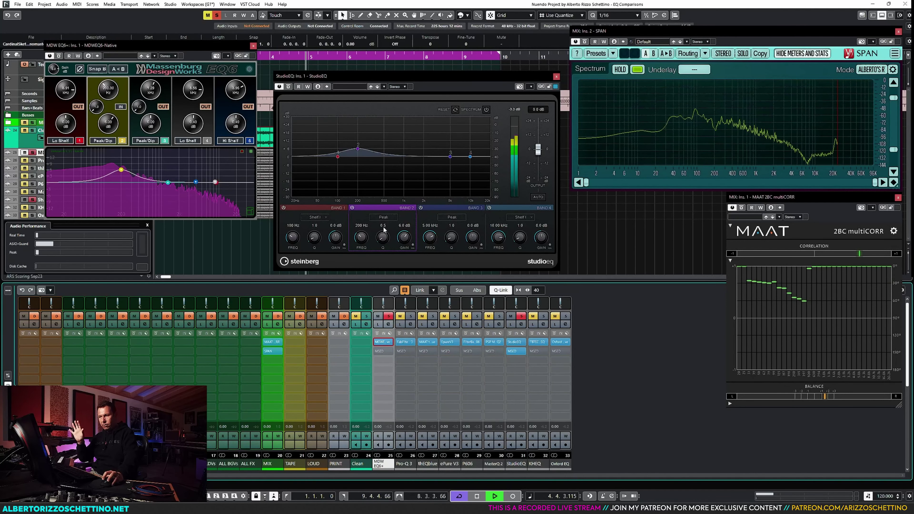
click(98, 106)
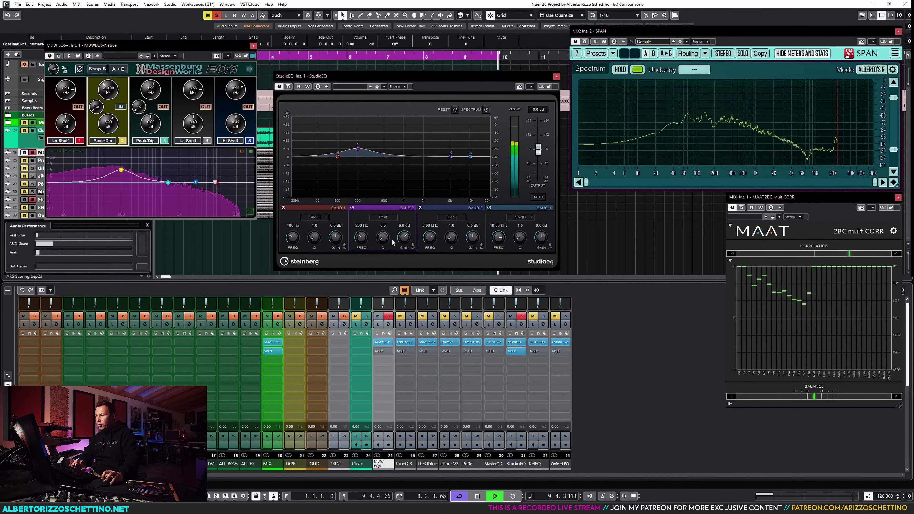
- Switch off StudioEQ bands 3, 4 and 1, and raise band 2 Q to 0.8
click(420, 208)
click(488, 207)
click(283, 207)
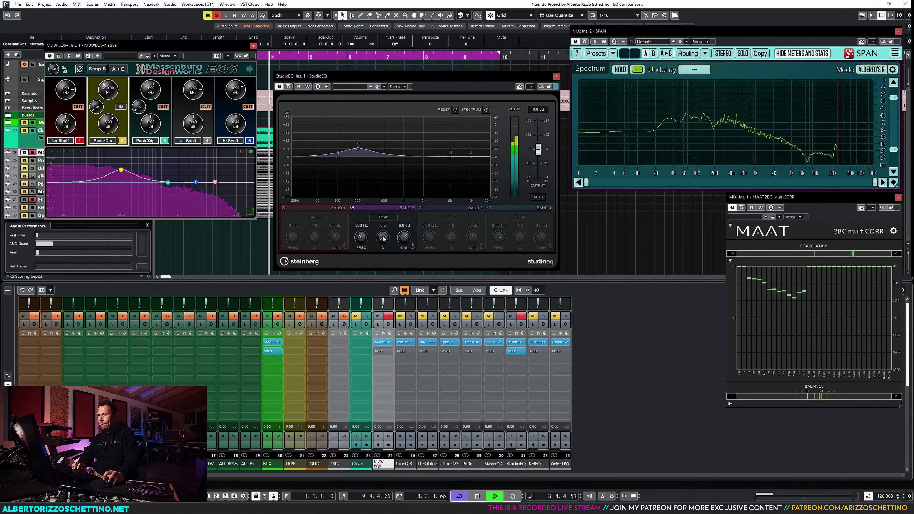
drag(384, 235, 383, 215)
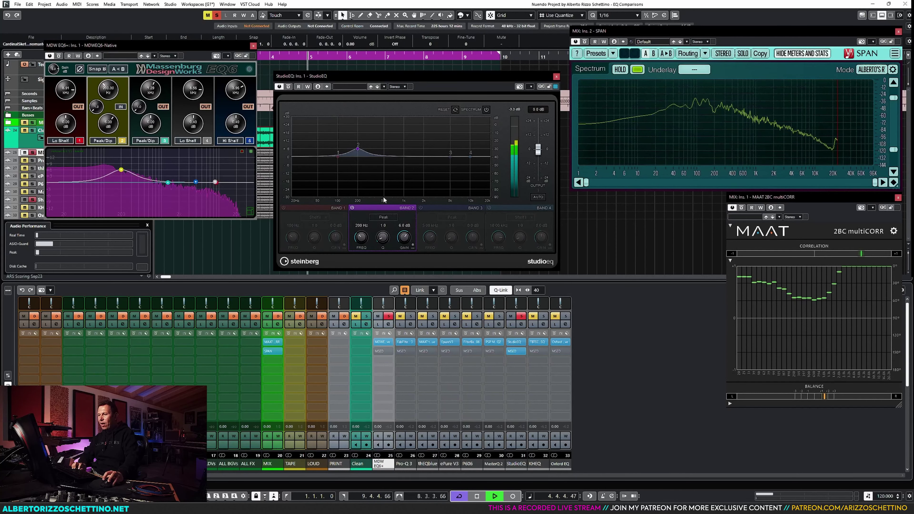
- Set MDW EQ6 band 2 Q to exactly 2.2
click(97, 108)
drag(98, 110, 99, 105)
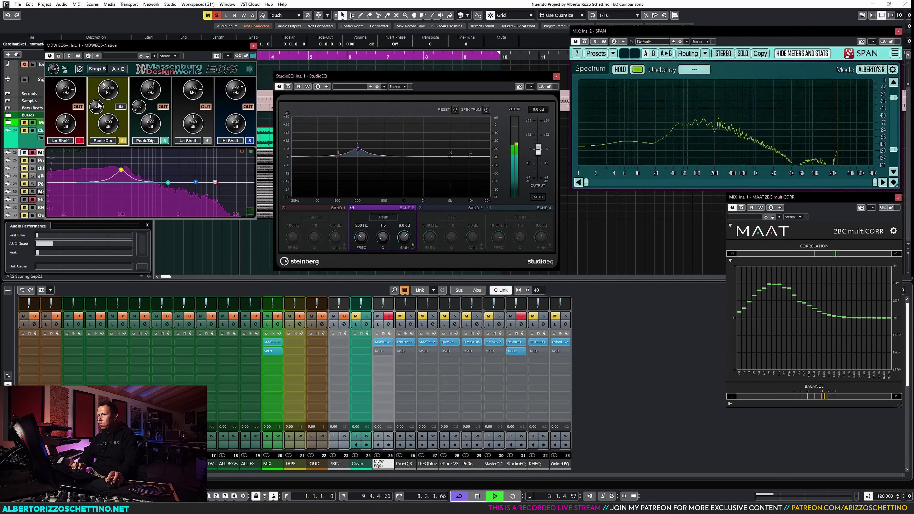
double_click(97, 106)
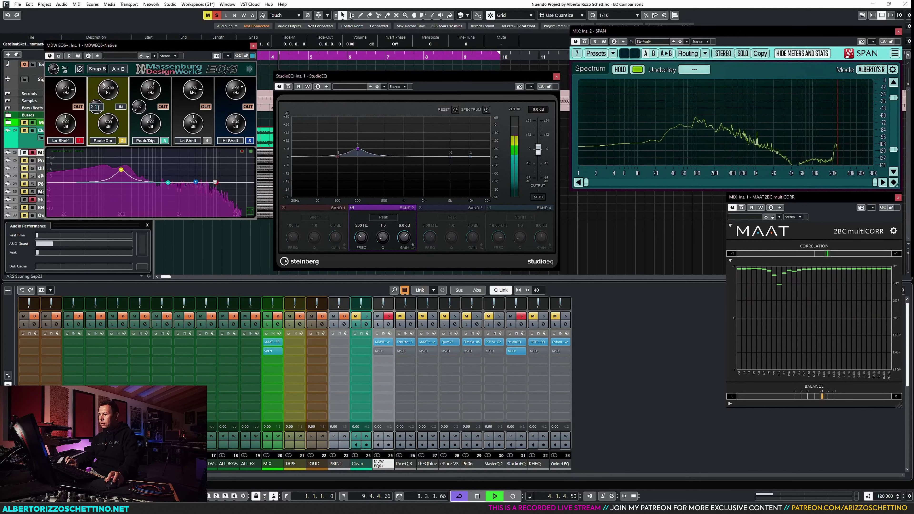
text(.2)
key(Return)
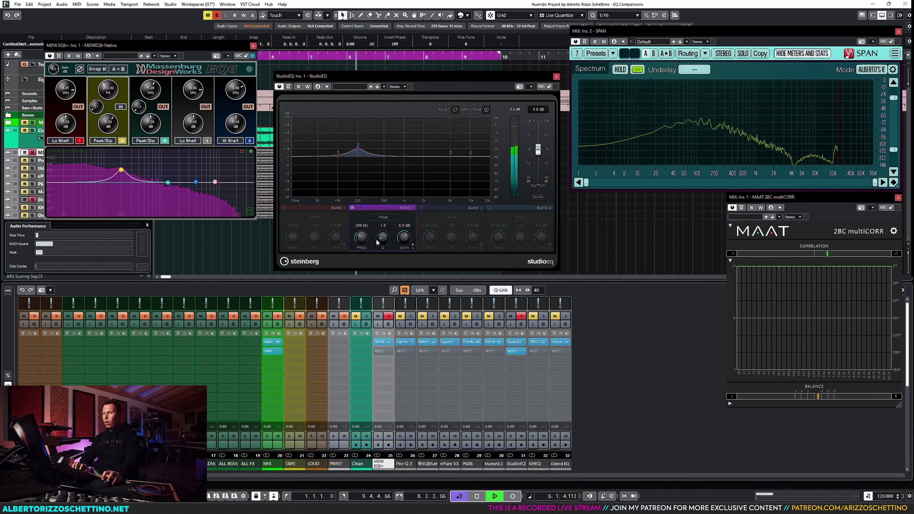
- Narrow StudioEQ band 2 to Q 10 and EQ6 band 2 to Q 12, then play to compare
drag(382, 237, 384, 252)
key(space)
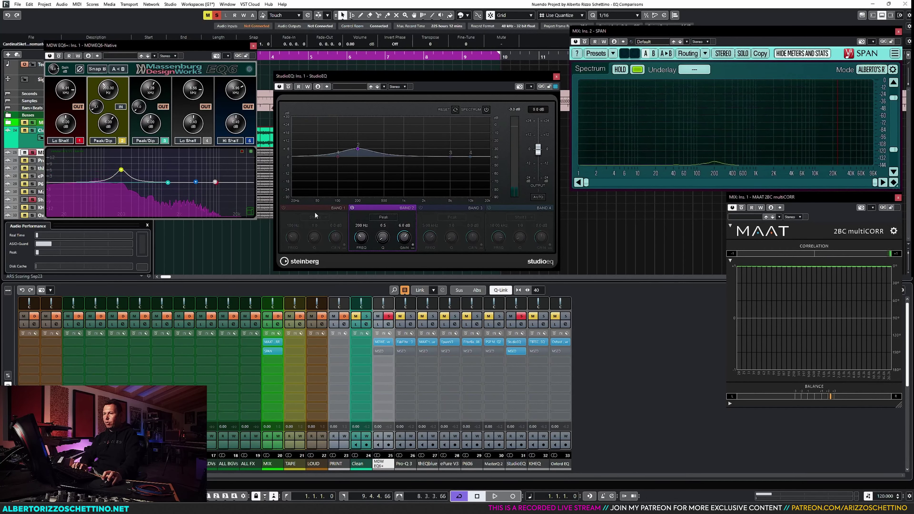
drag(96, 112, 97, 119)
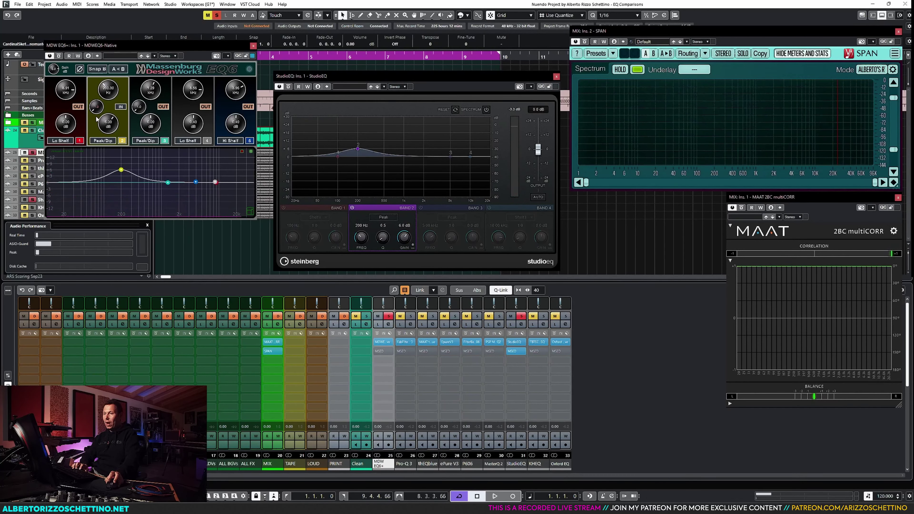
drag(382, 237, 402, 76)
drag(96, 107, 109, 14)
key(space)
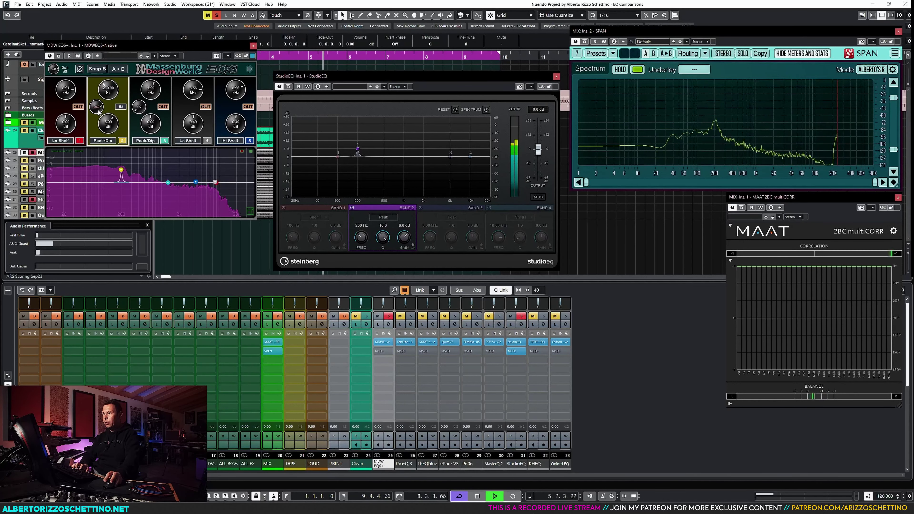
- Fine-tune EQ6 band 2 Q to exactly 20.4, then stop playback
drag(97, 111, 102, 111)
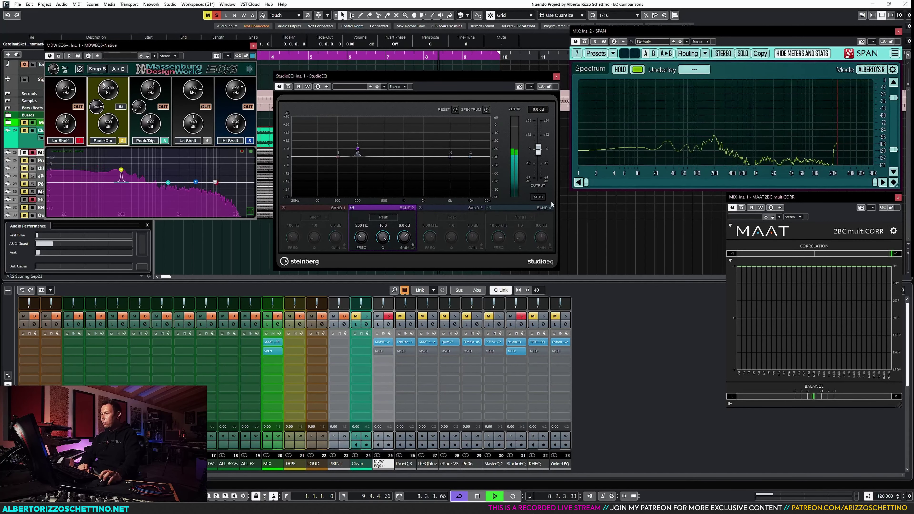
drag(96, 109, 96, 111)
double_click(96, 108)
text(20.4)
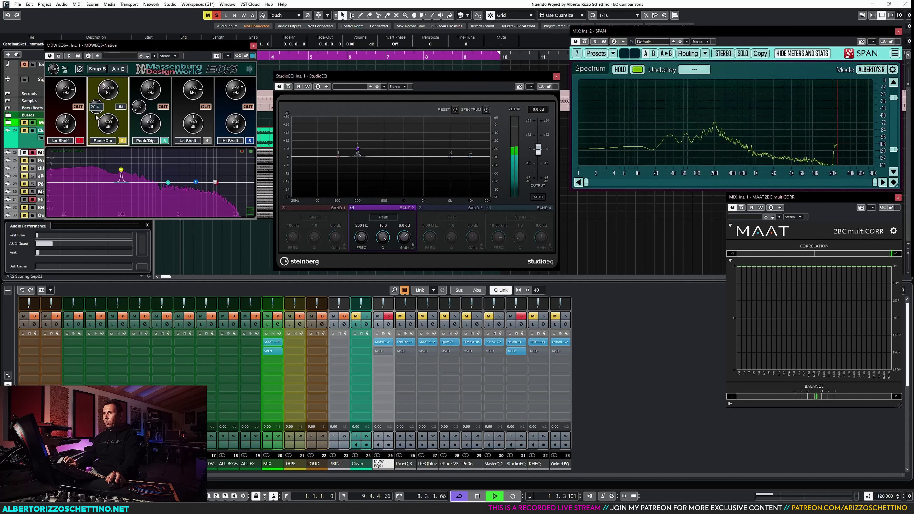
key(Return)
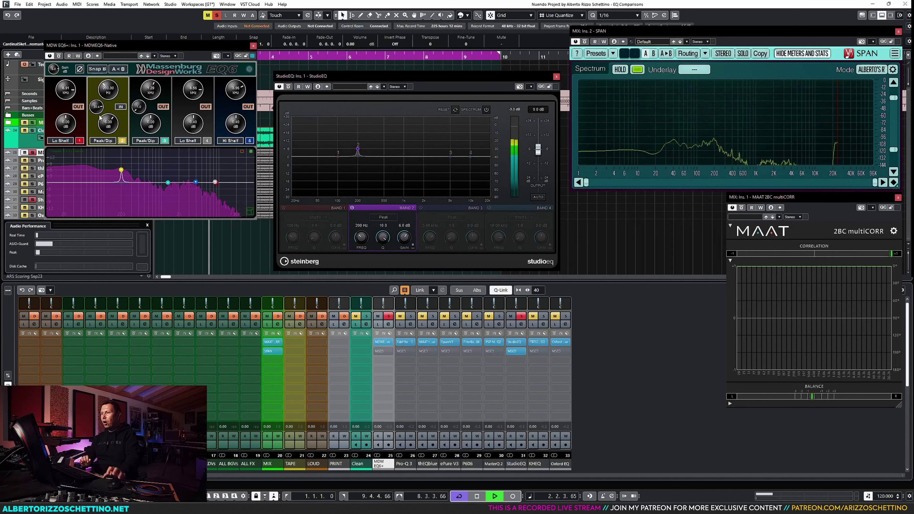
mouse_move(714, 137)
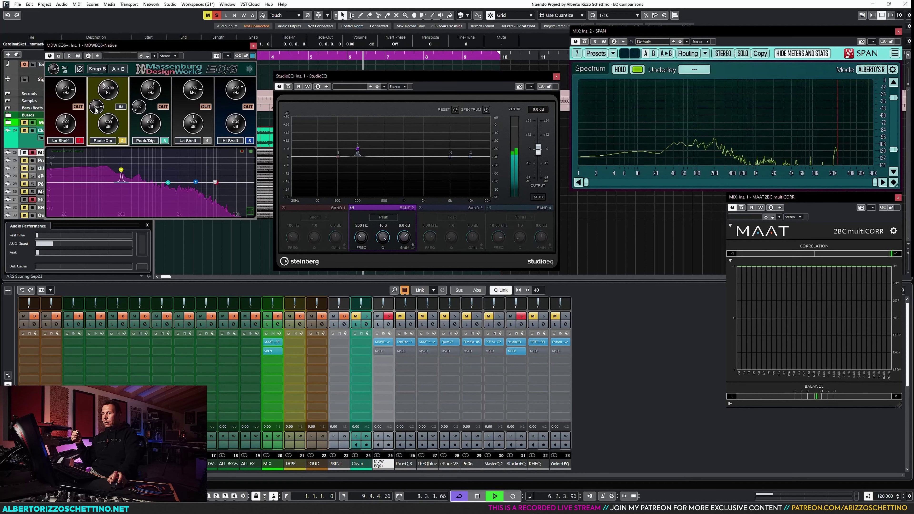
scroll(96, 108, up, 5)
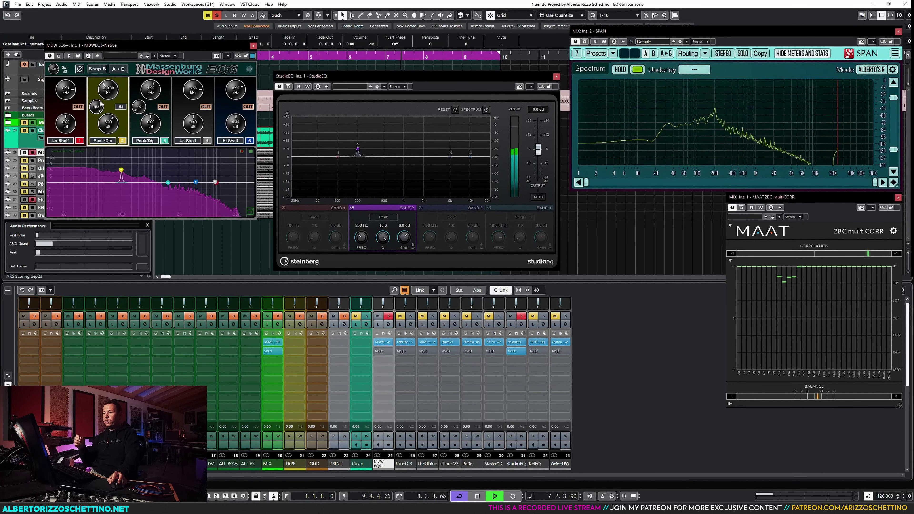
key(space)
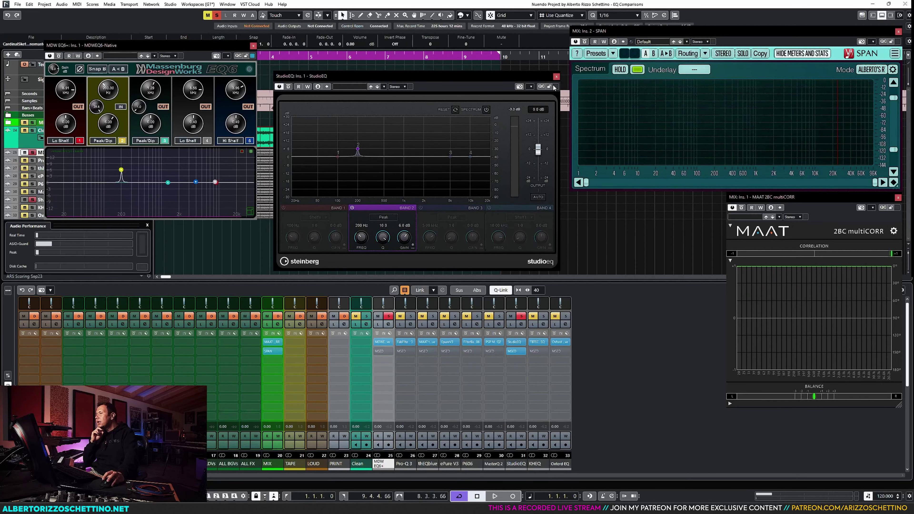
- Close StudioEQ, set EQ6 band 2 Q to 1.0, solo KHEQ and open Kirchhoff-EQ with MSED active
click(556, 77)
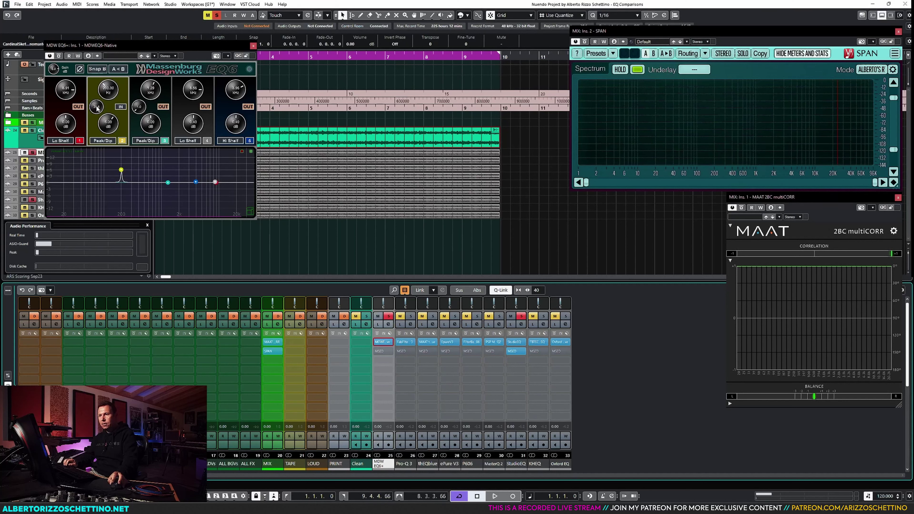
key(Return)
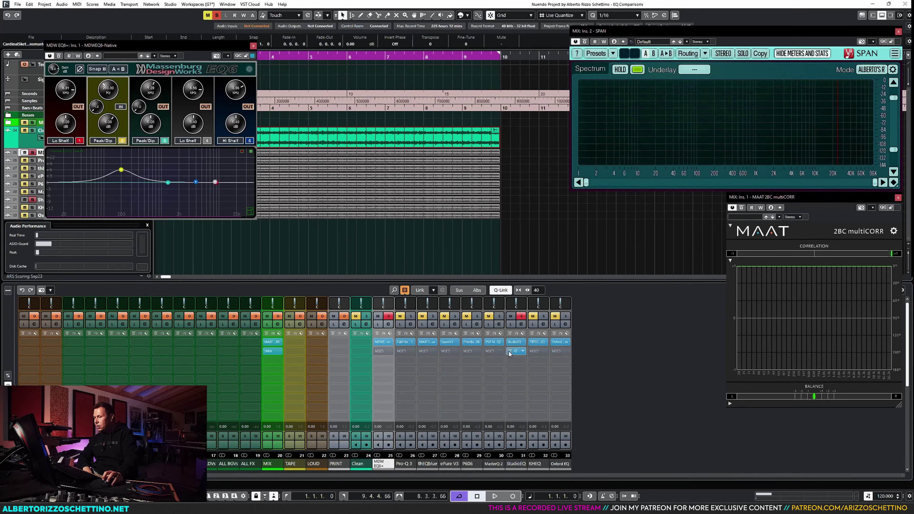
click(521, 316)
click(543, 316)
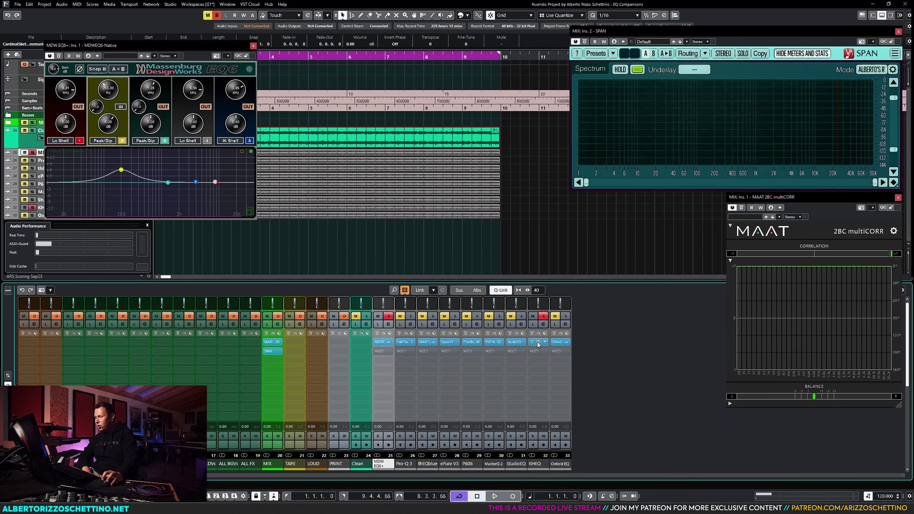
click(538, 344)
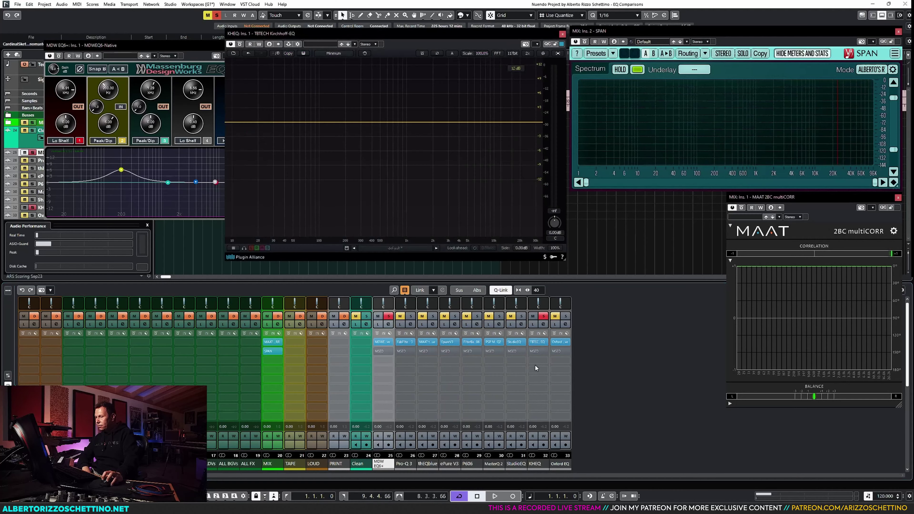
click(531, 352)
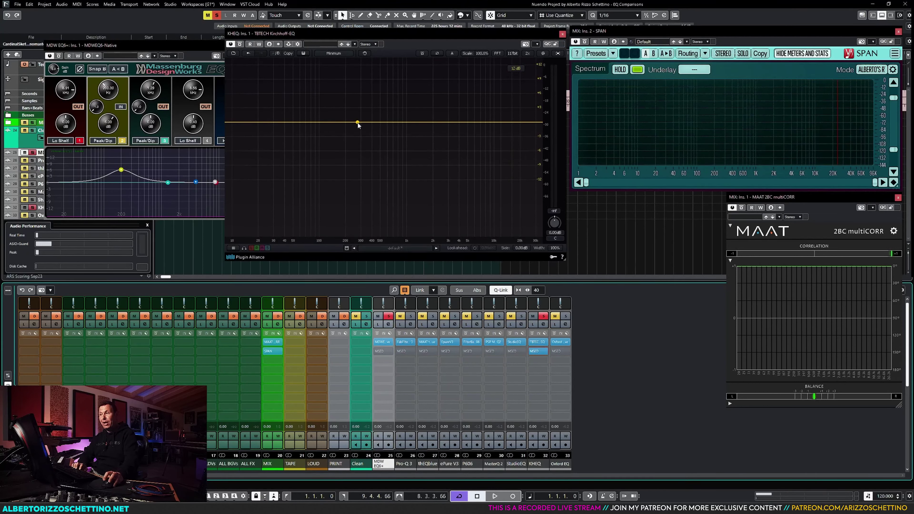
- Add a Kirchhoff-EQ bell at 200 Hz with +6 dB gain
double_click(336, 120)
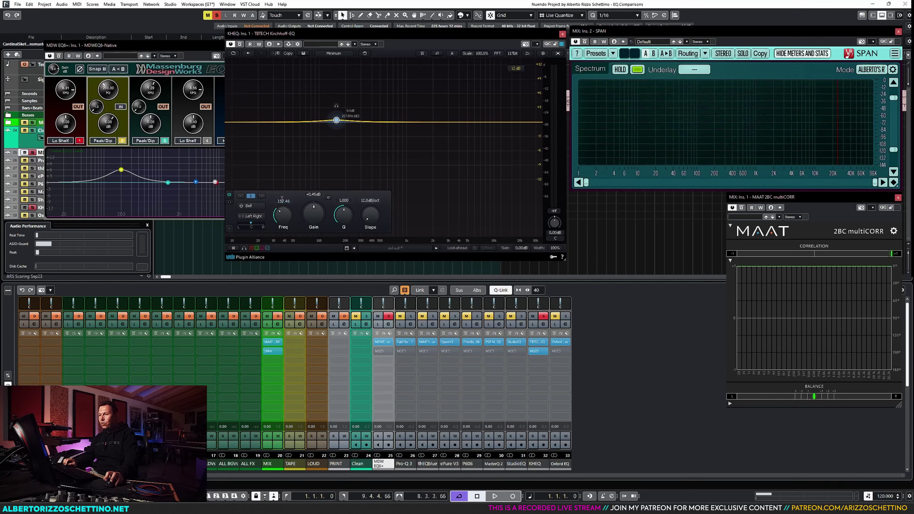
text(200)
key(Return)
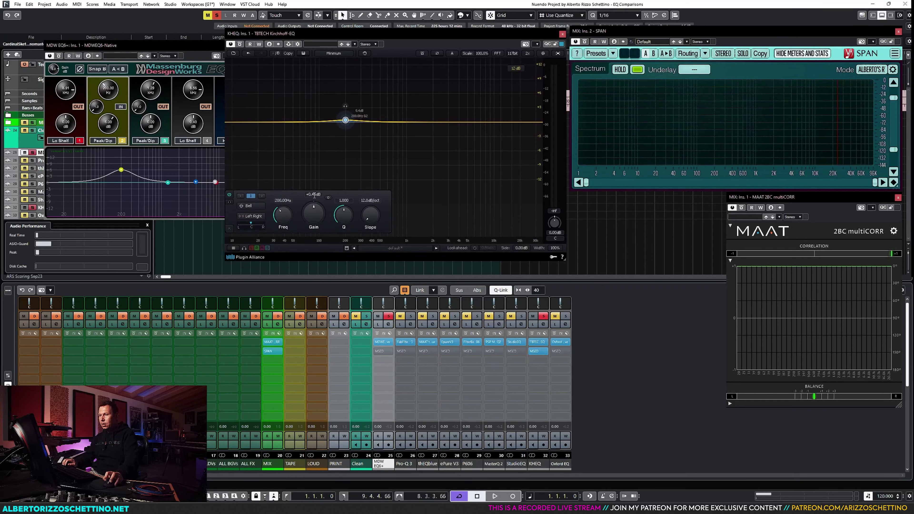
text(6)
key(Return)
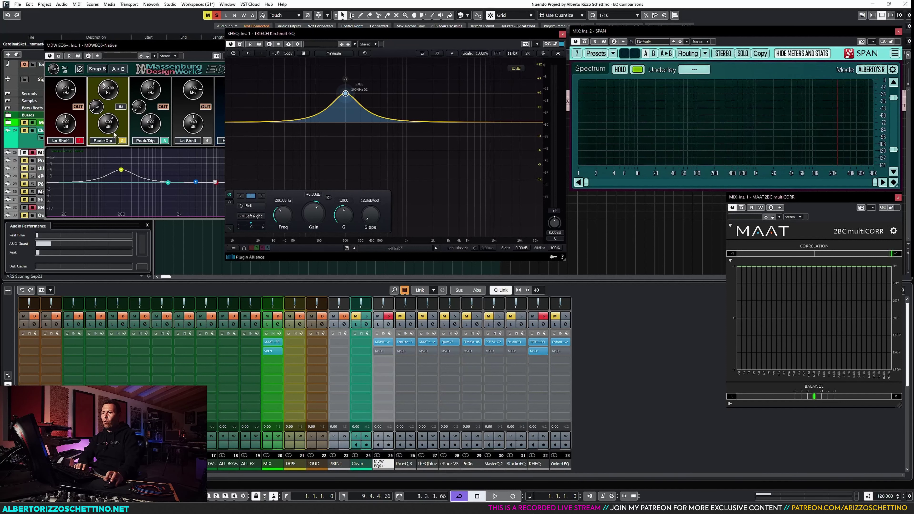
- Widen the Kirchhoff bell to about Q 0.71 while comparing during playback
key(space)
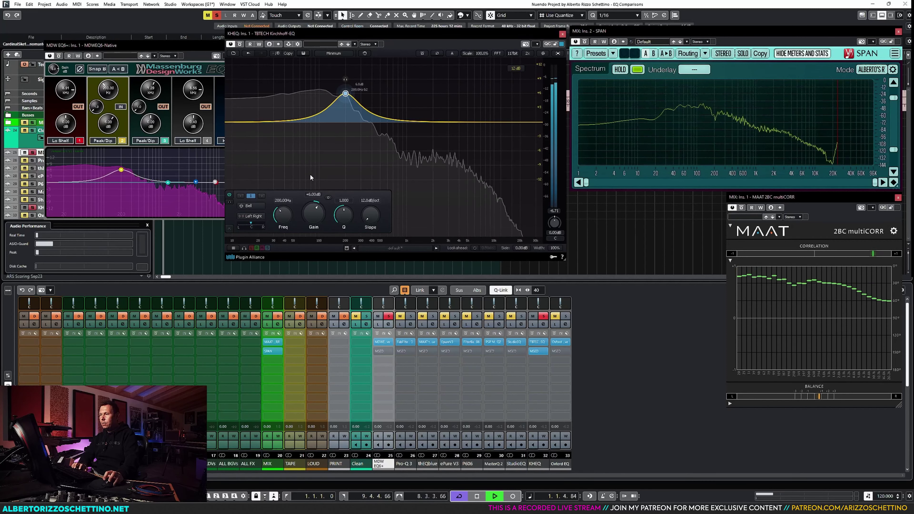
key(space)
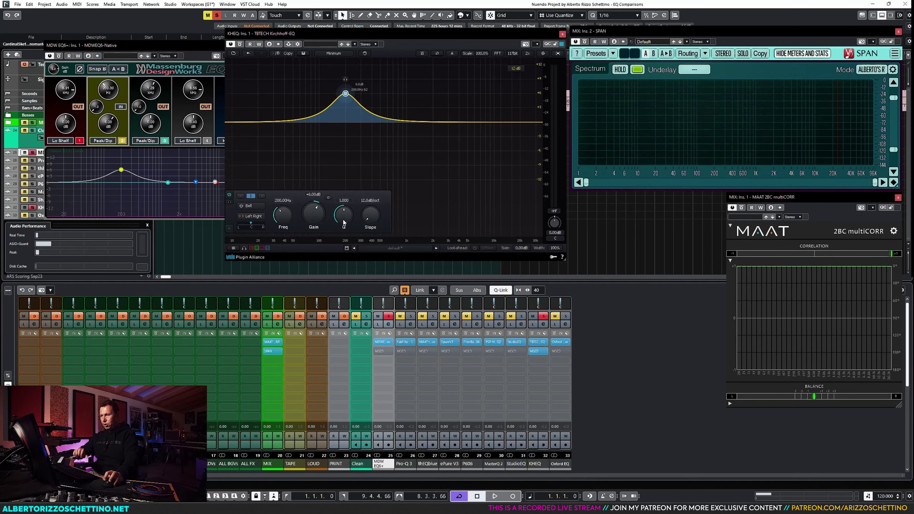
key(space)
drag(344, 217, 341, 281)
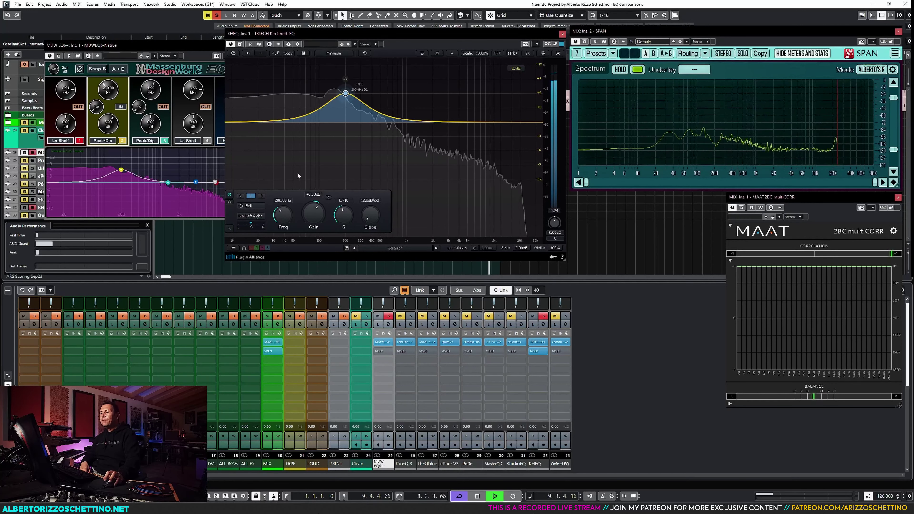
- Compare the MDW EQ6 and Kirchhoff-EQ windows, then restart playback
click(96, 133)
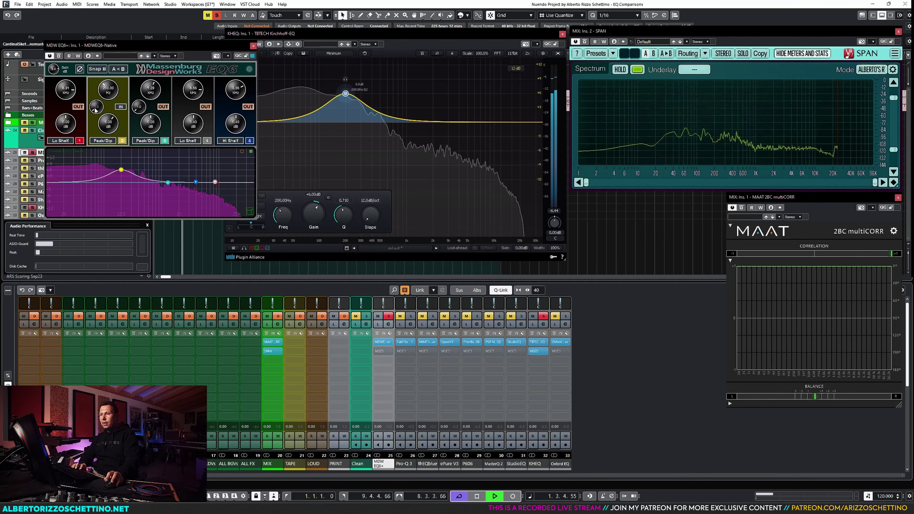
click(266, 245)
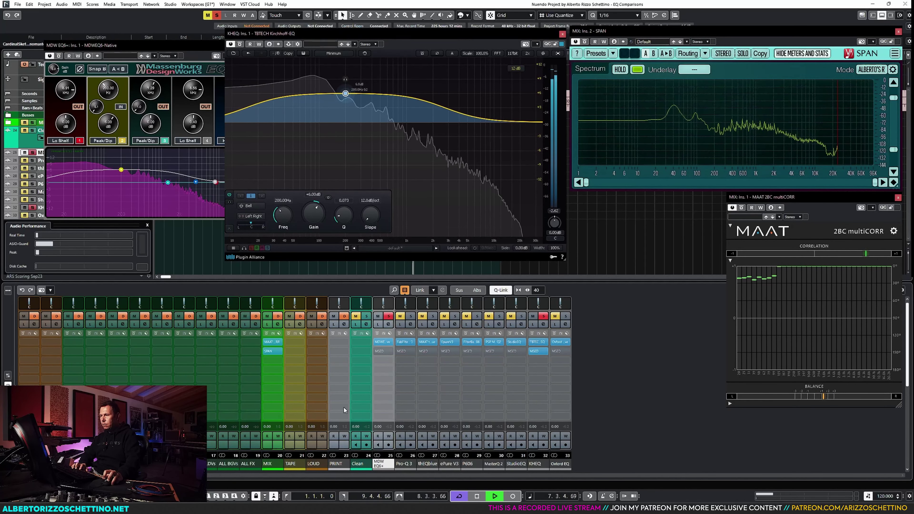
key(space)
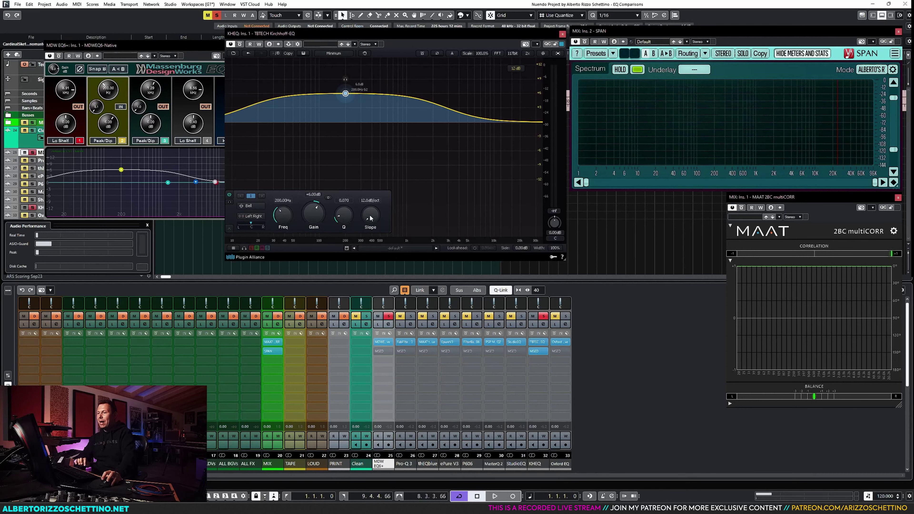
key(space)
- Set the Kirchhoff-EQ slope to 12 dB/oct, stop playback, and widen the 200 Hz bell to Q 0.025
scroll(369, 213, up, 1)
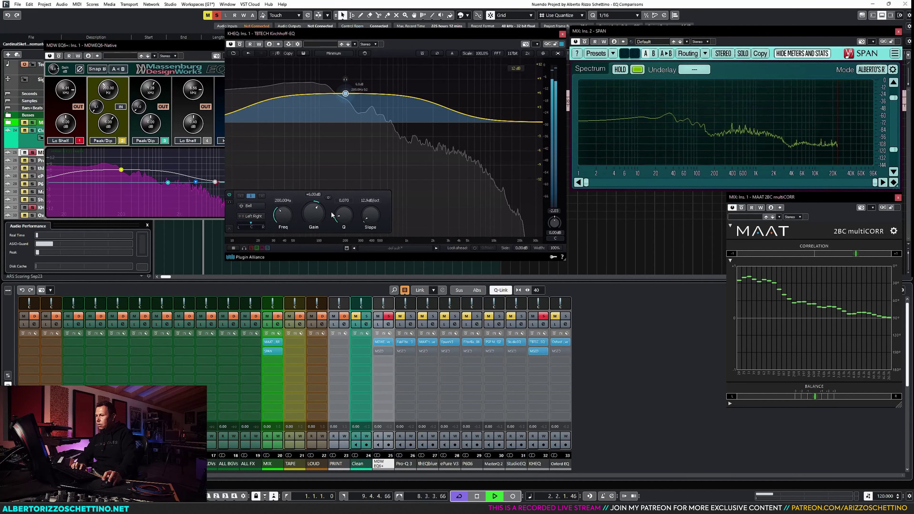
scroll(339, 220, down, 1)
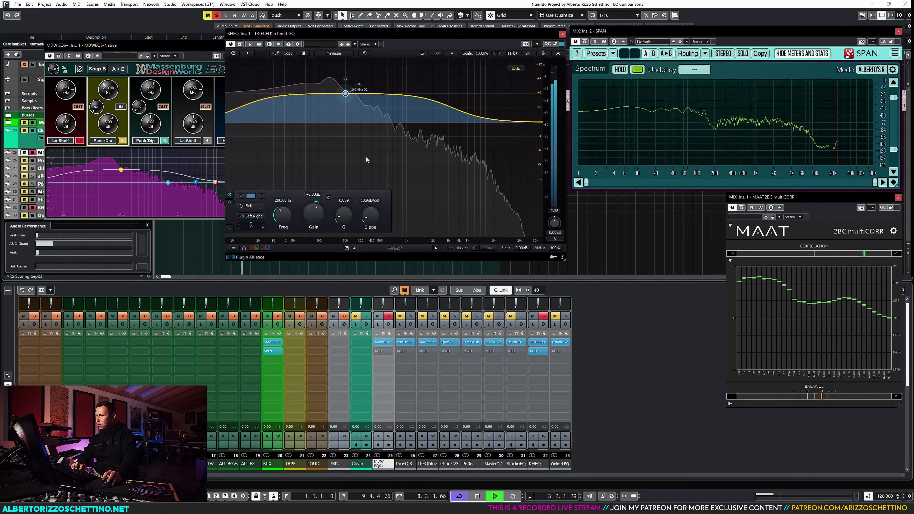
scroll(344, 221, down, 2)
scroll(345, 219, up, 3)
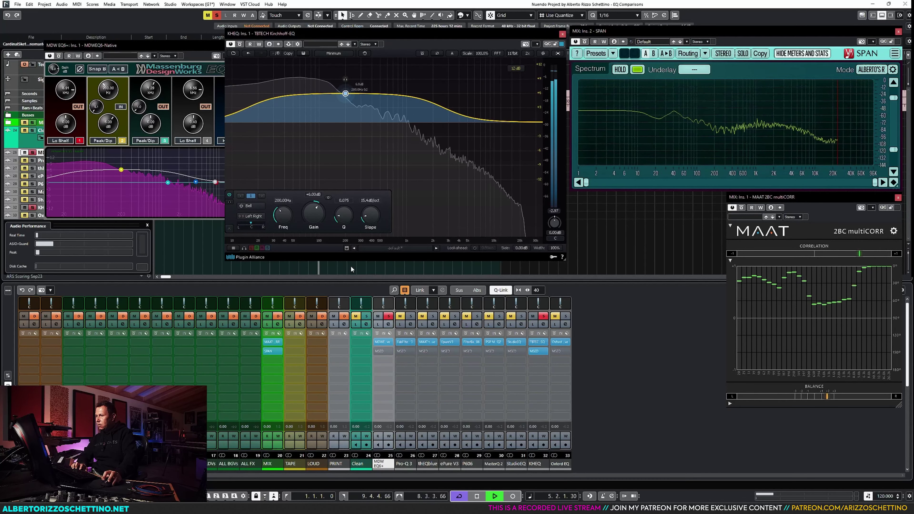
scroll(367, 218, down, 1)
scroll(366, 216, down, 3)
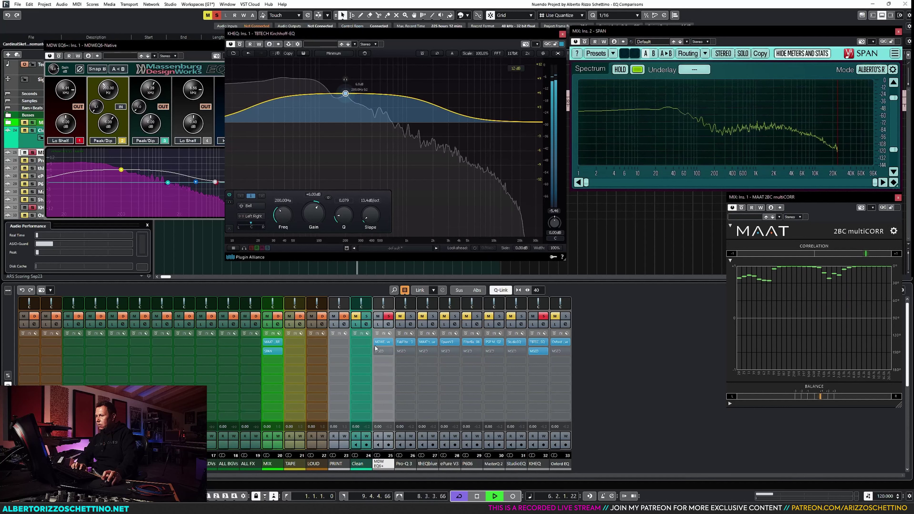
scroll(344, 216, down, 1)
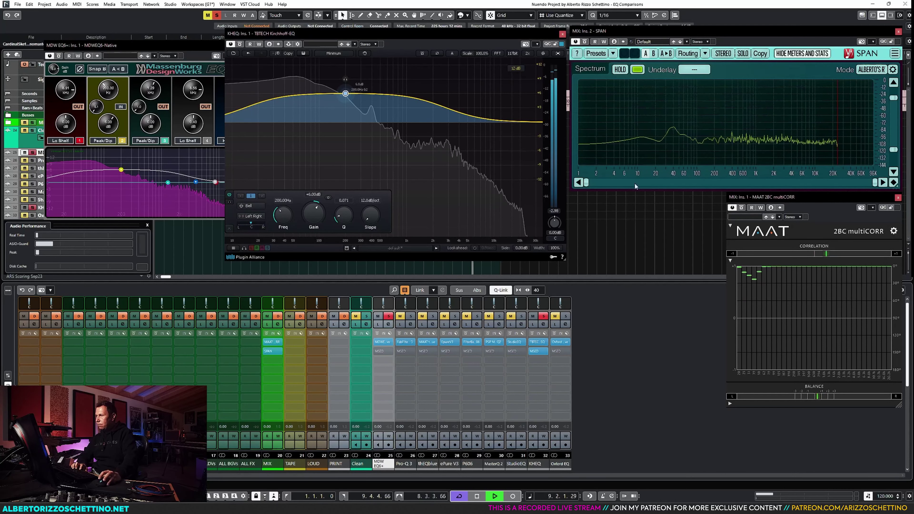
key(space)
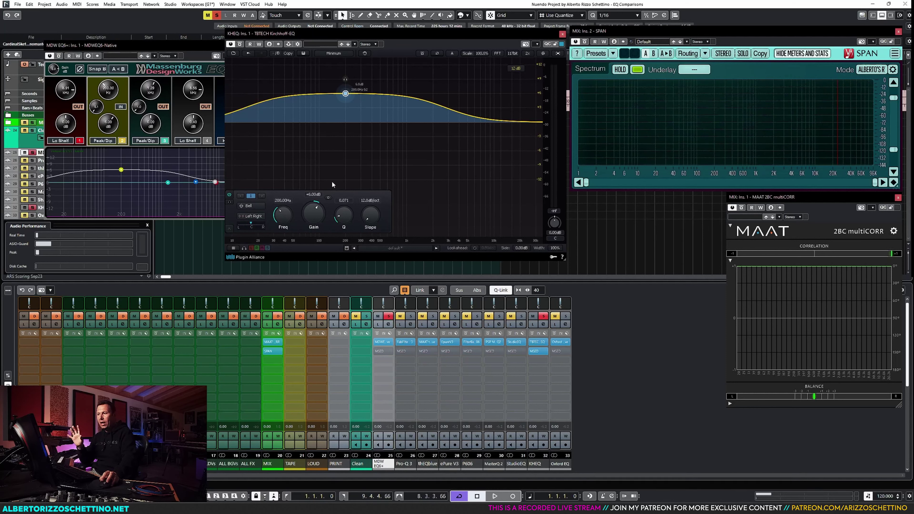
drag(342, 219, 342, 239)
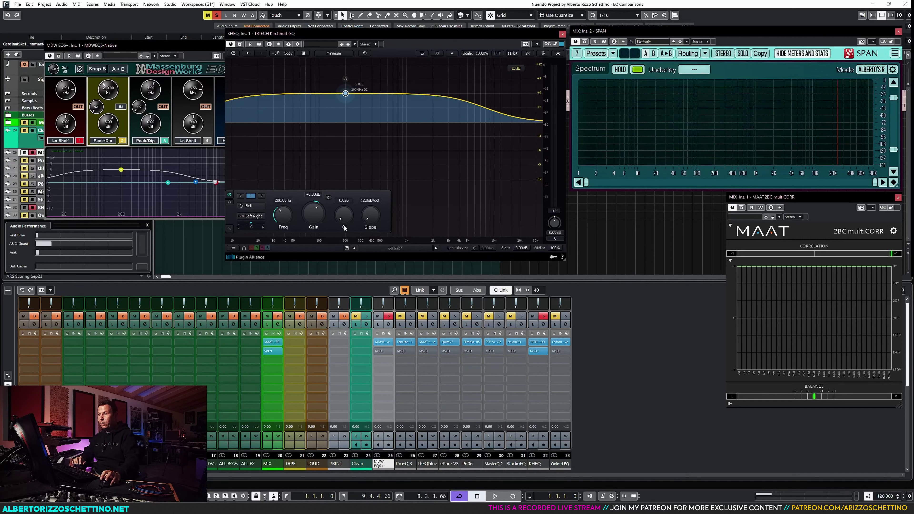
- Narrow the KHEQ 200 Hz bell to Q 40, then try 25 and about 20 during playback
click(109, 124)
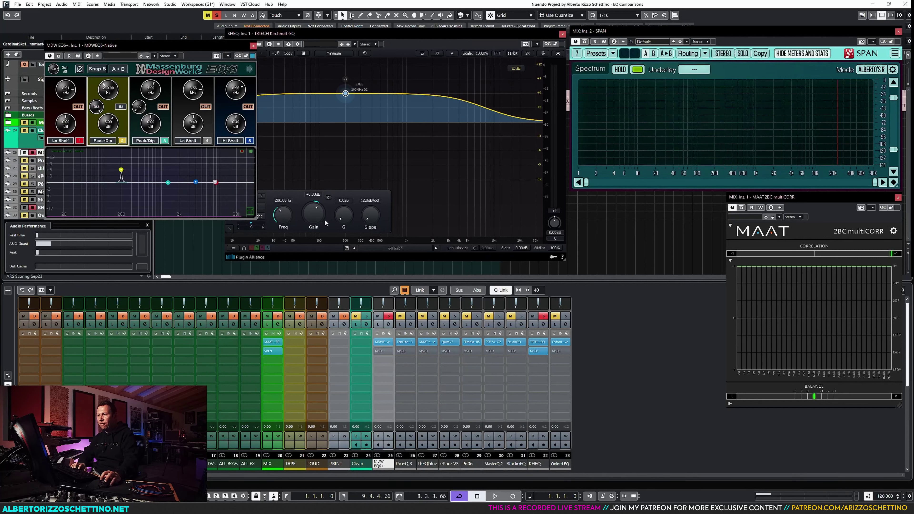
drag(337, 220, 372, 47)
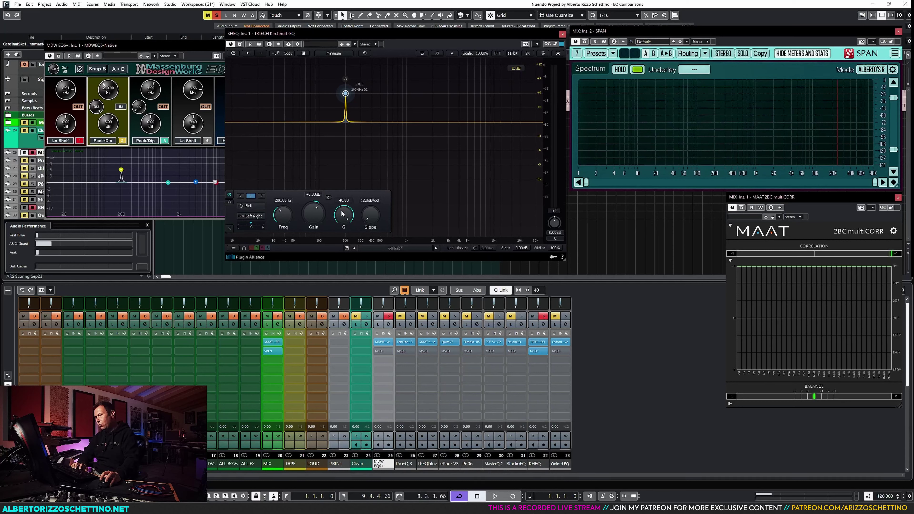
key(space)
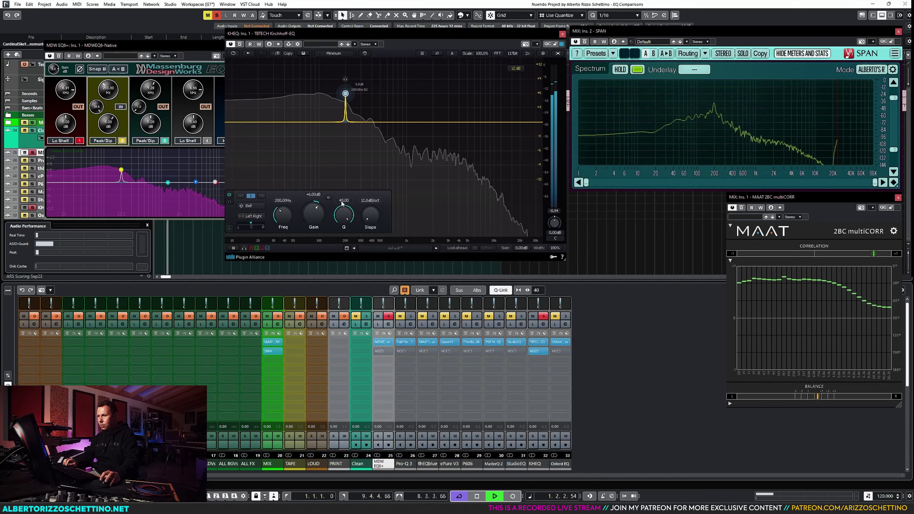
double_click(342, 201)
text(25)
key(Return)
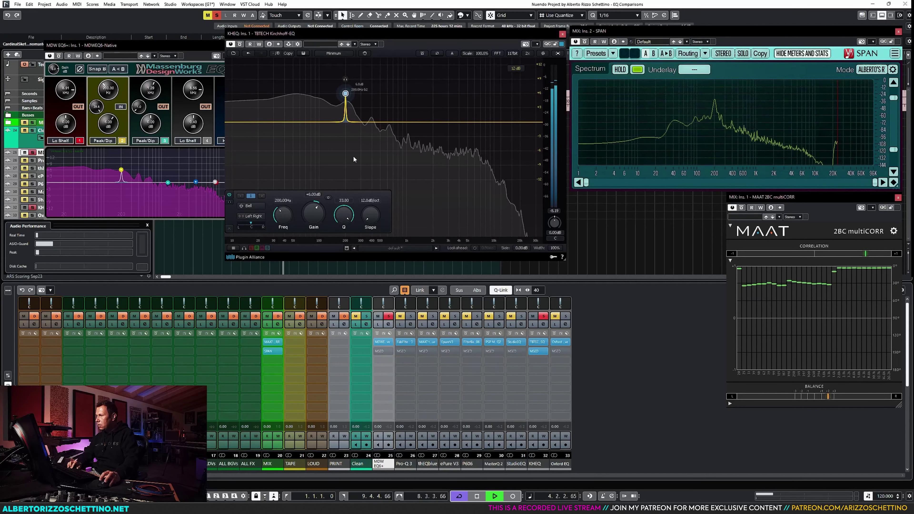
drag(342, 214, 317, 263)
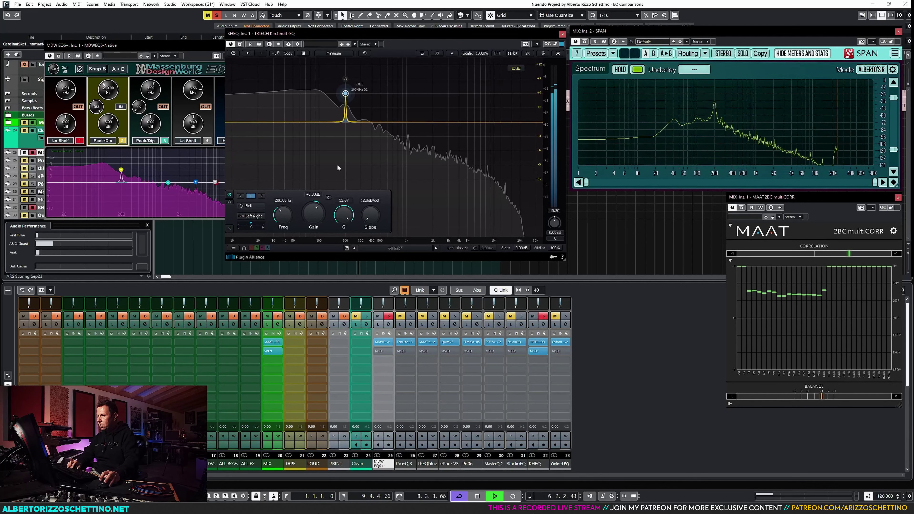
drag(354, 220, 353, 258)
- Fine-tune the KHEQ Q to about 35.23 over replays, comparing against MDW EQ6 on SPAN/MAAT
key(space)
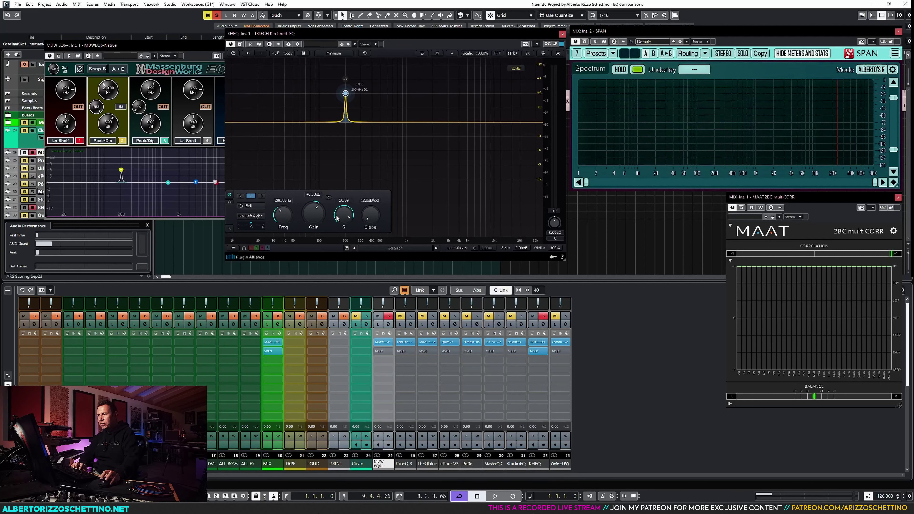
scroll(338, 217, up, 3)
key(space)
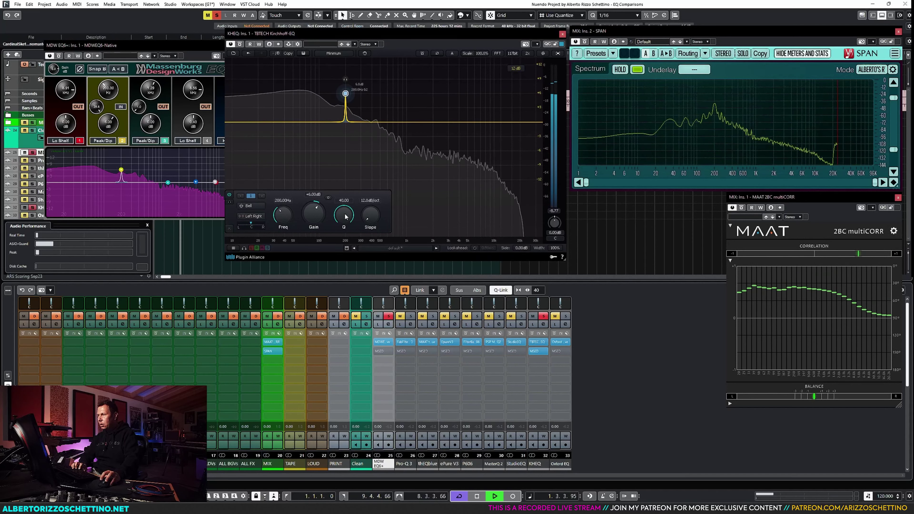
key(space)
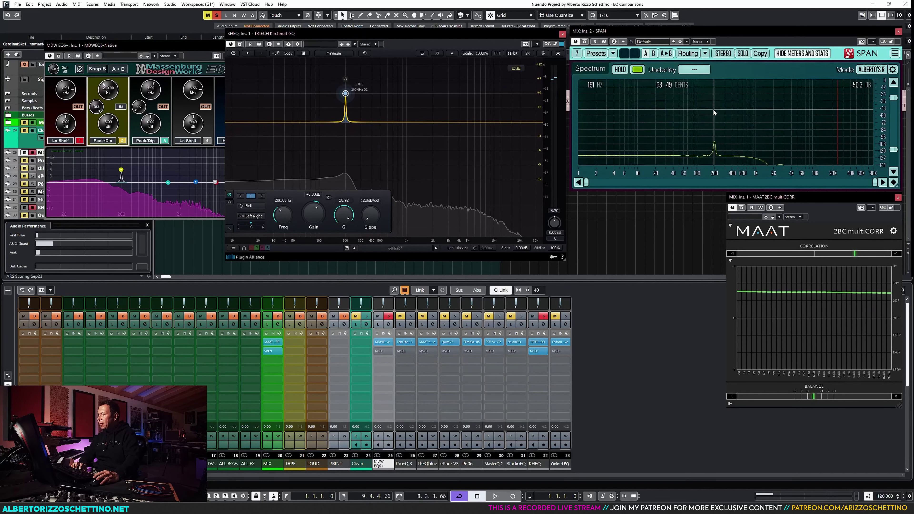
key(space)
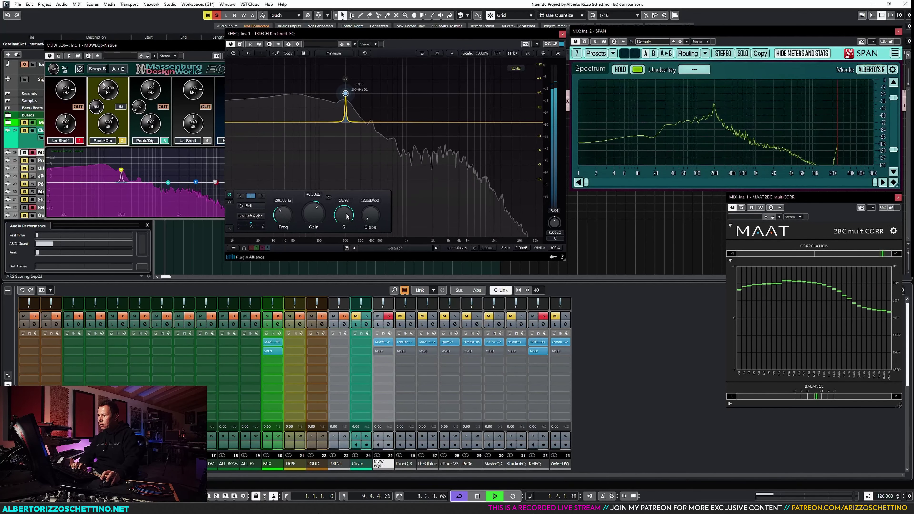
scroll(345, 226, down, 2)
scroll(345, 231, down, 5)
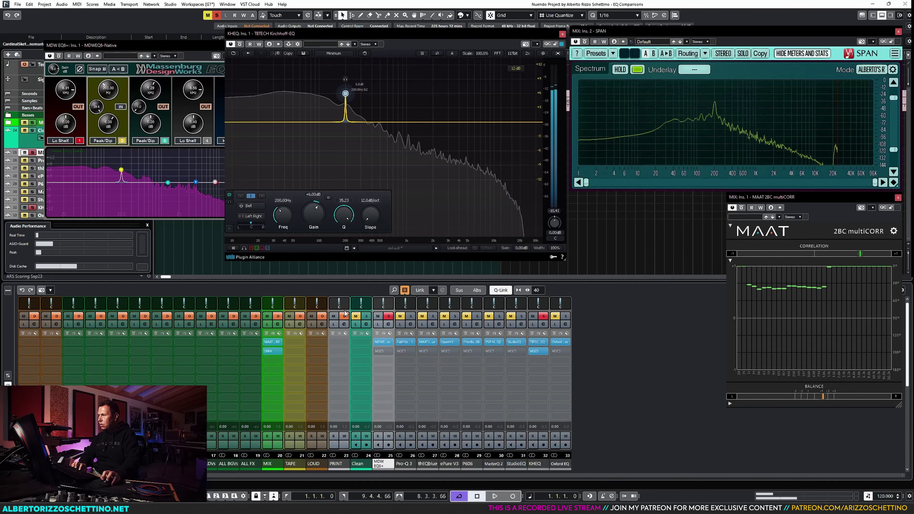
key(space)
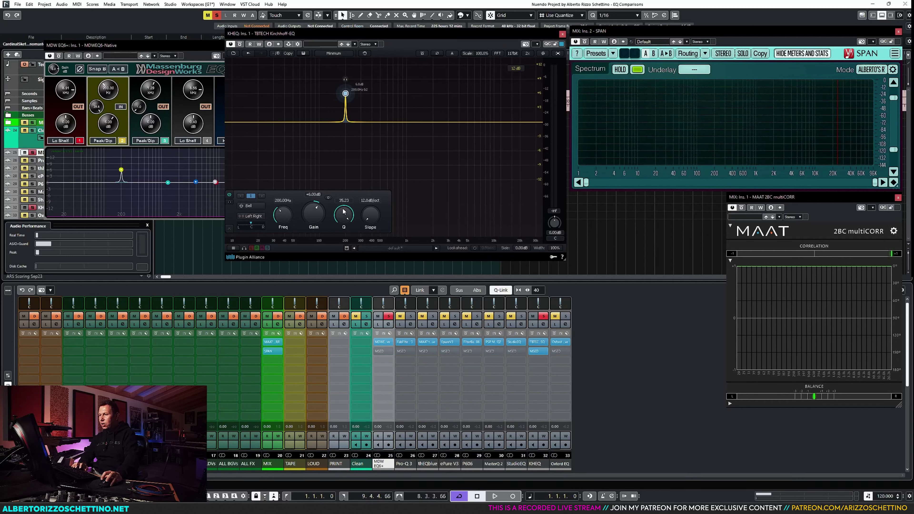
- Set MDW EQ6 band 2 Q to 1.0 and the KHEQ Q to 0.71
double_click(99, 109)
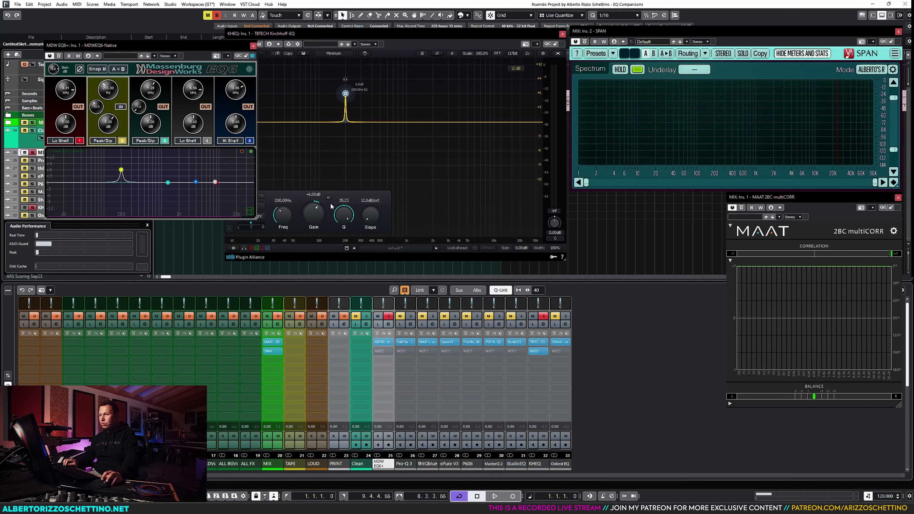
click(341, 204)
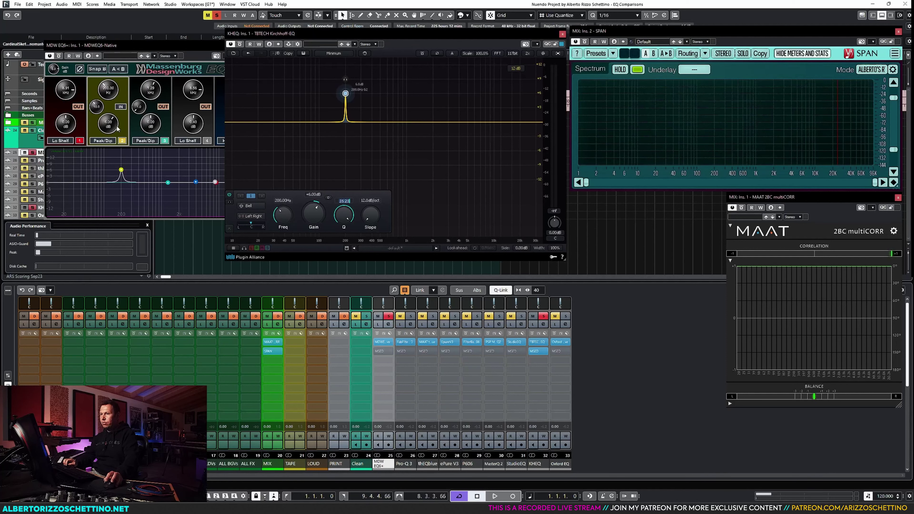
double_click(97, 108)
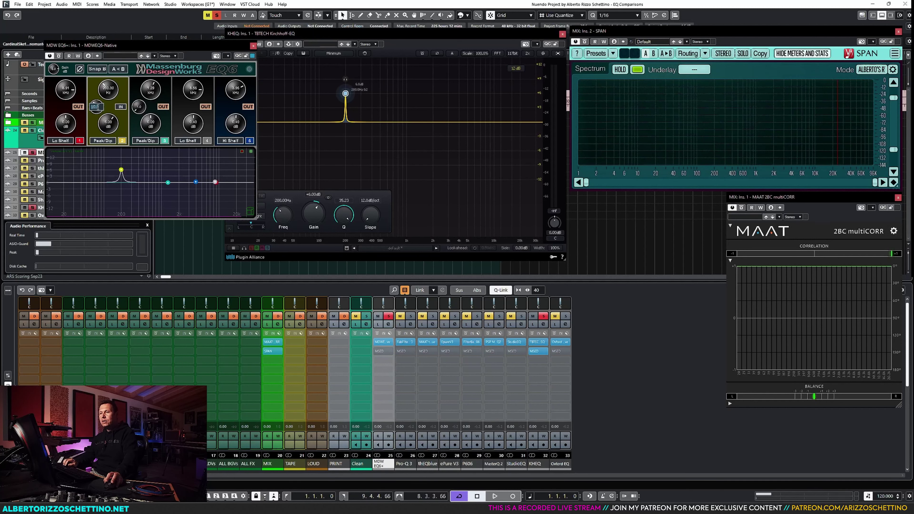
text(1)
key(Return)
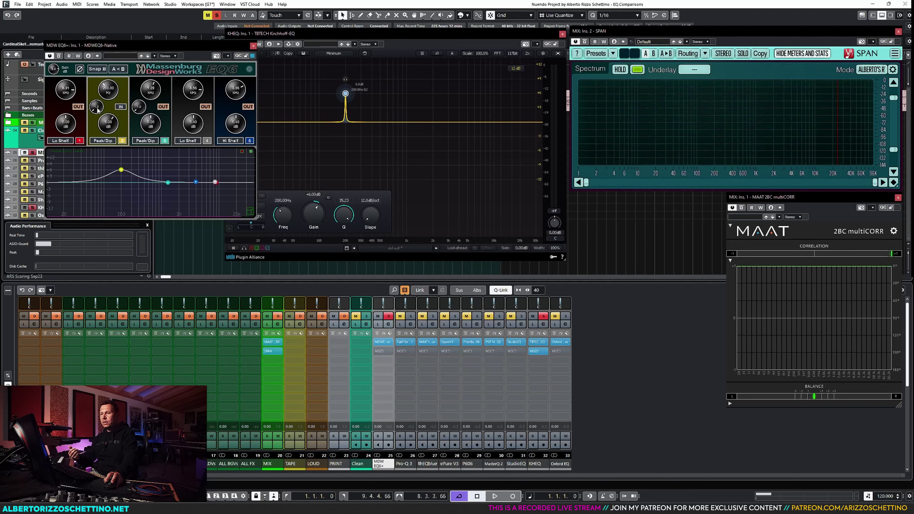
click(338, 204)
text(0)
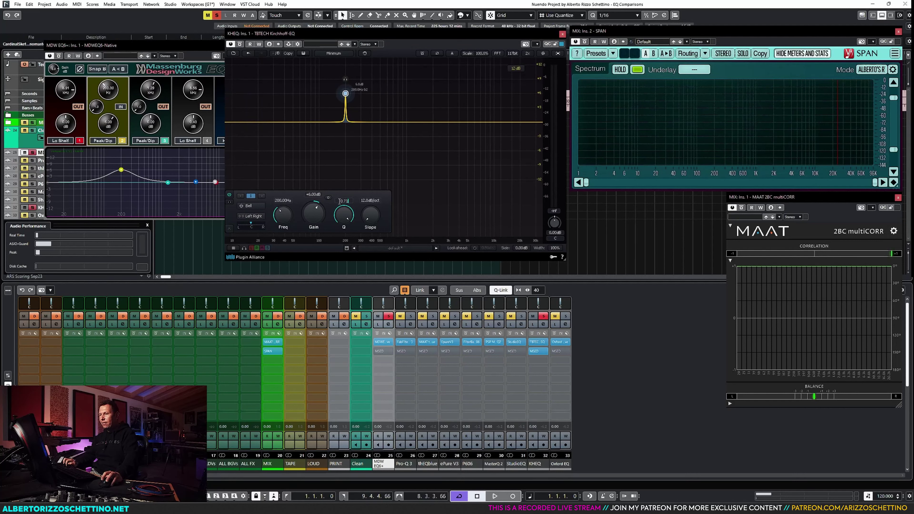
text(.71)
key(Return)
- Set MDW EQ6 band 2 Q to 10.0 and the KHEQ Q to 7.1, then briefly compare in playback
click(96, 111)
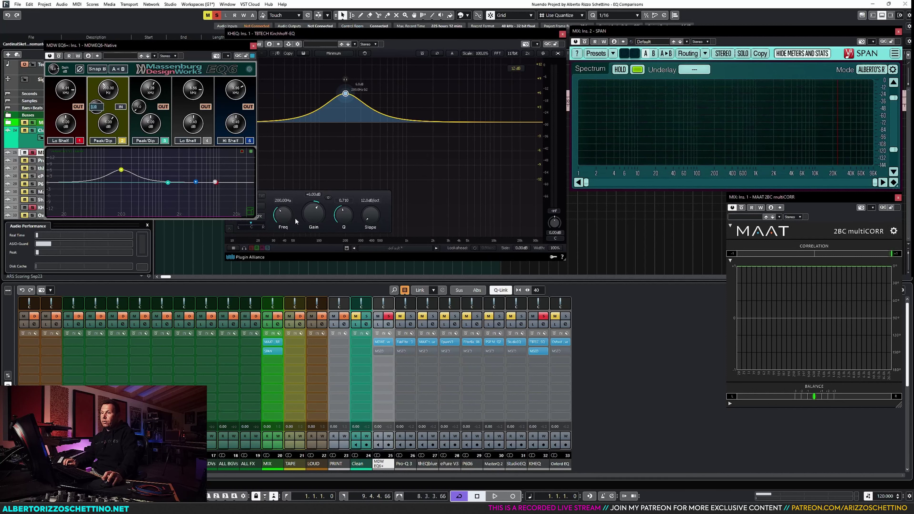
text(10)
key(Return)
click(348, 203)
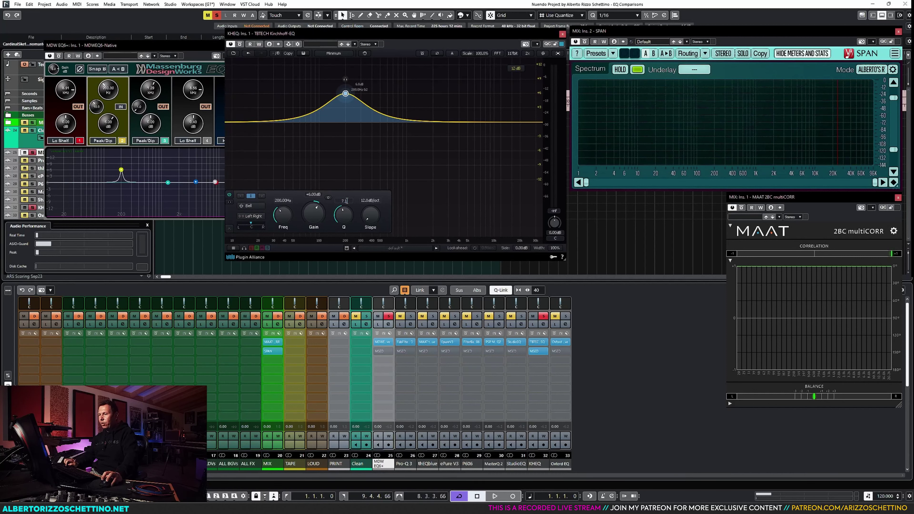
text(7.1)
key(Return)
key(space)
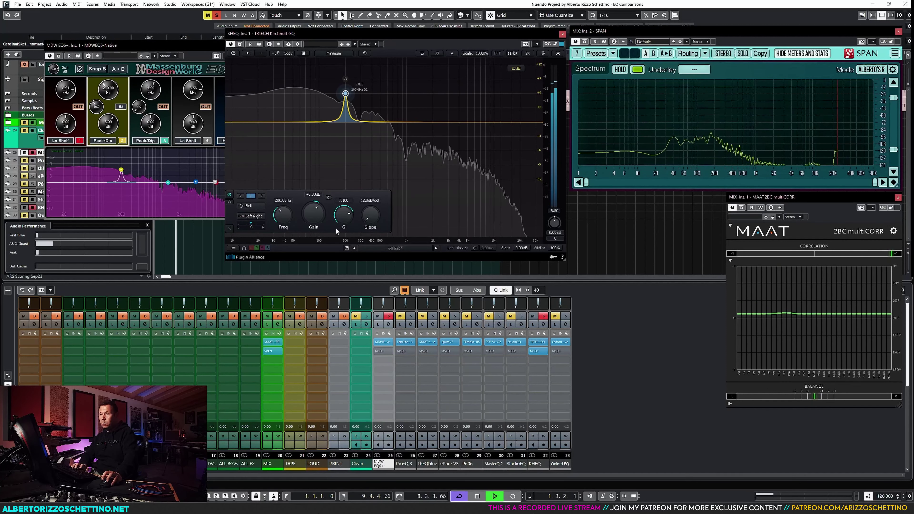
key(space)
- Set the KHEQ Q to 14.2 against MDW band 2's Q of 20 and check the null
click(220, 195)
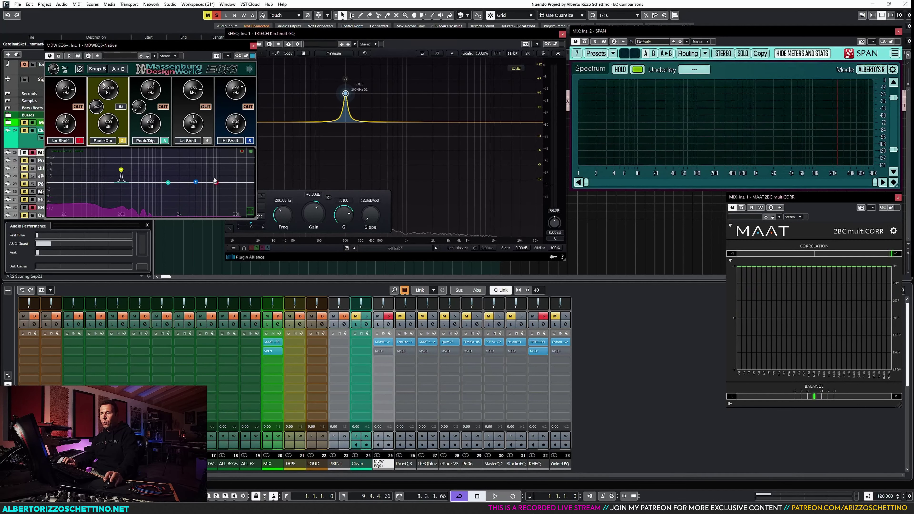
click(345, 201)
text(14.2)
key(Return)
key(space)
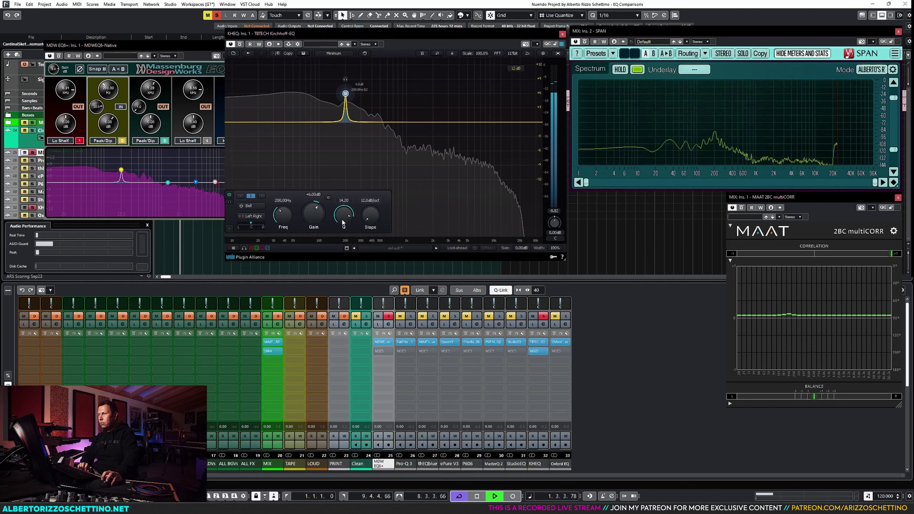
key(space)
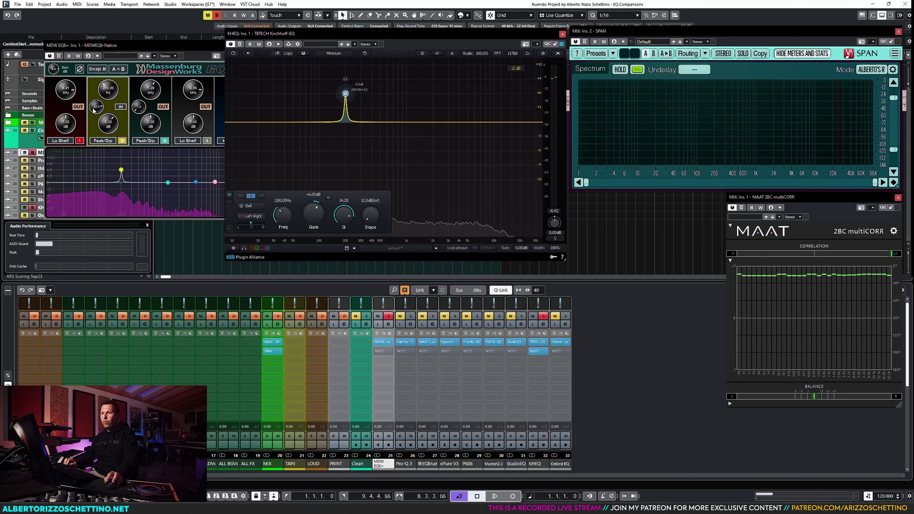
- Raise the KHEQ Q to about 31.20 while listening, then stop playback
click(145, 163)
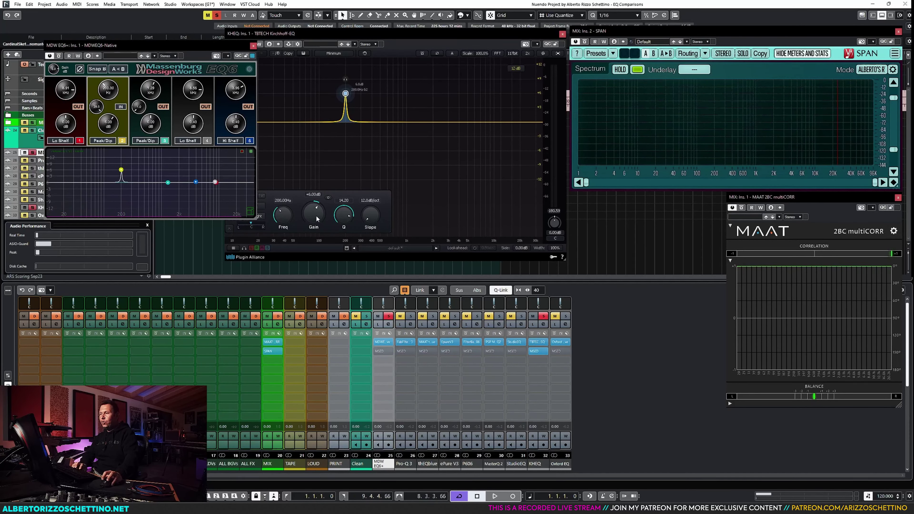
key(space)
drag(344, 215, 344, 164)
key(space)
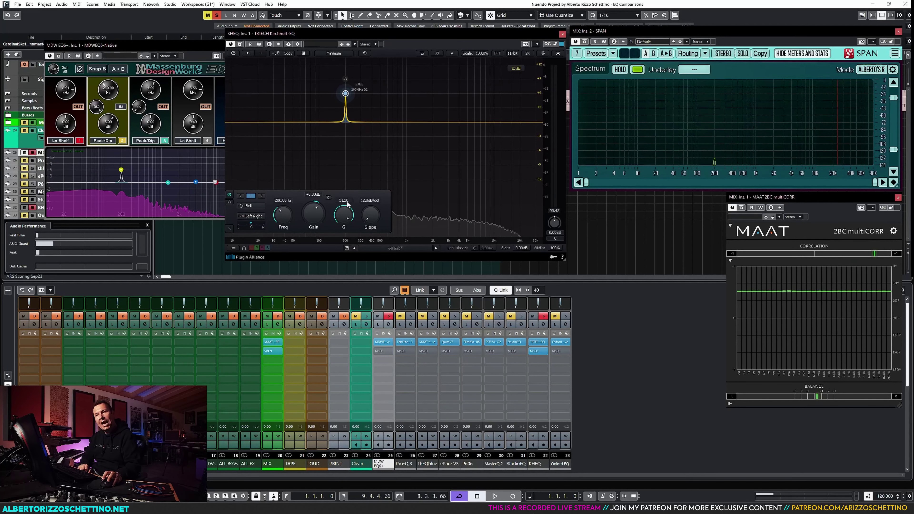
- Reset the Kirchhoff-EQ Q to 1.000 and close the plugin window
click(92, 100)
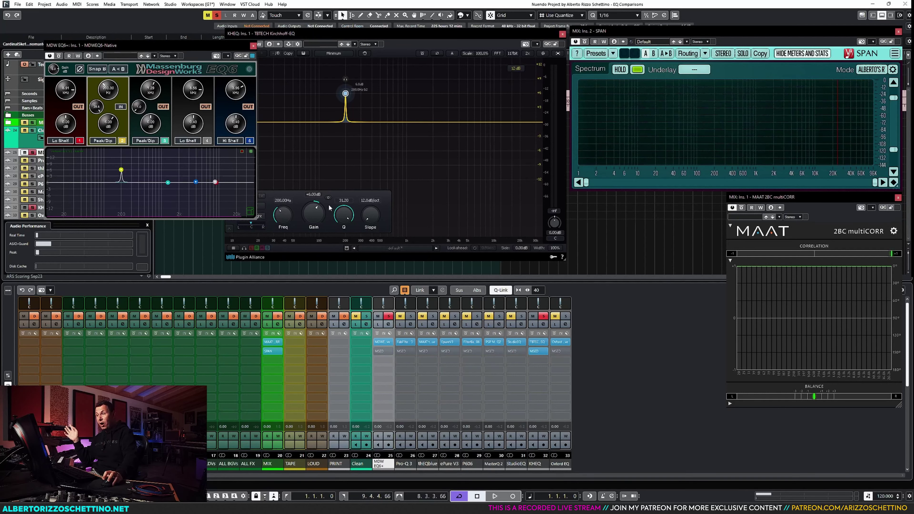
click(338, 205)
double_click(339, 207)
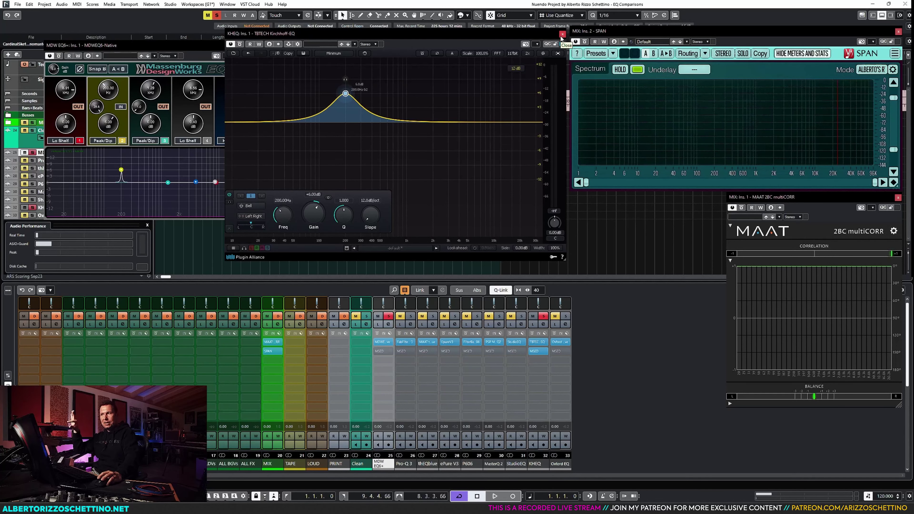
click(561, 34)
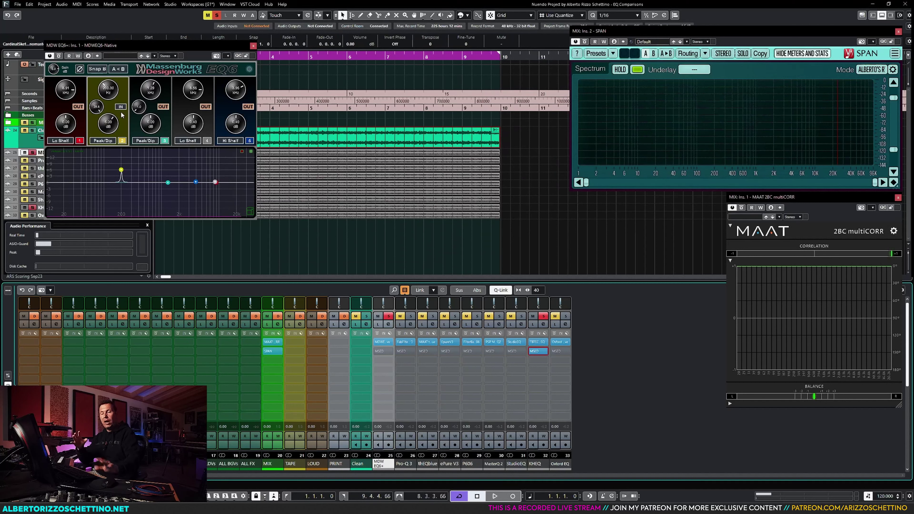